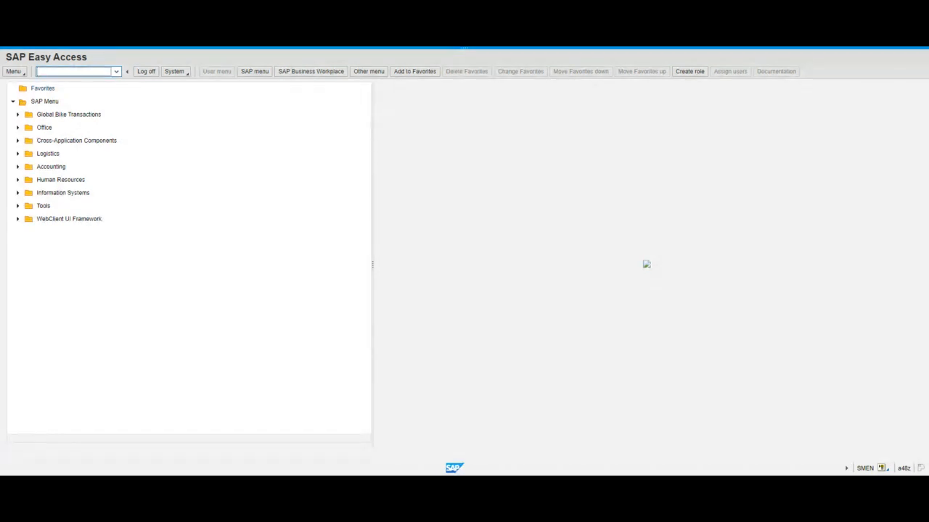
Start transaction MMH1 to create a trading goods material
text(mmh1)
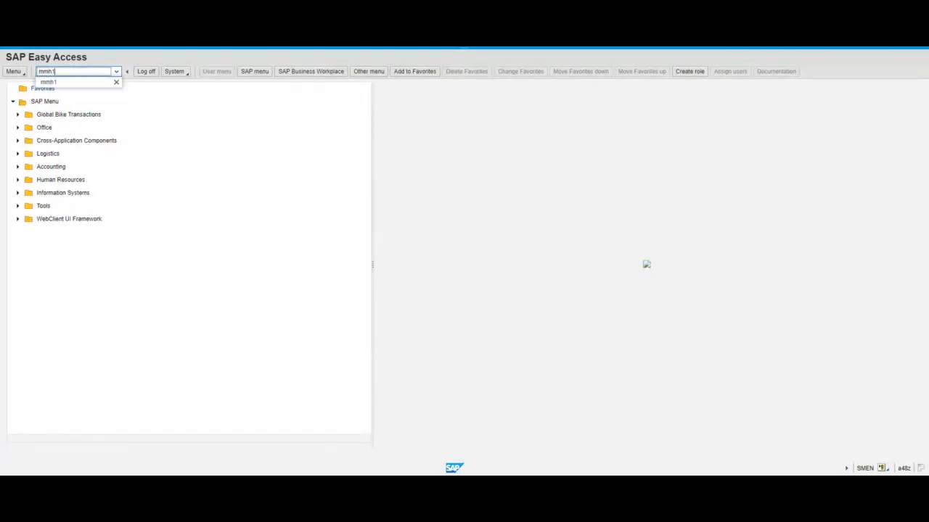
click(70, 82)
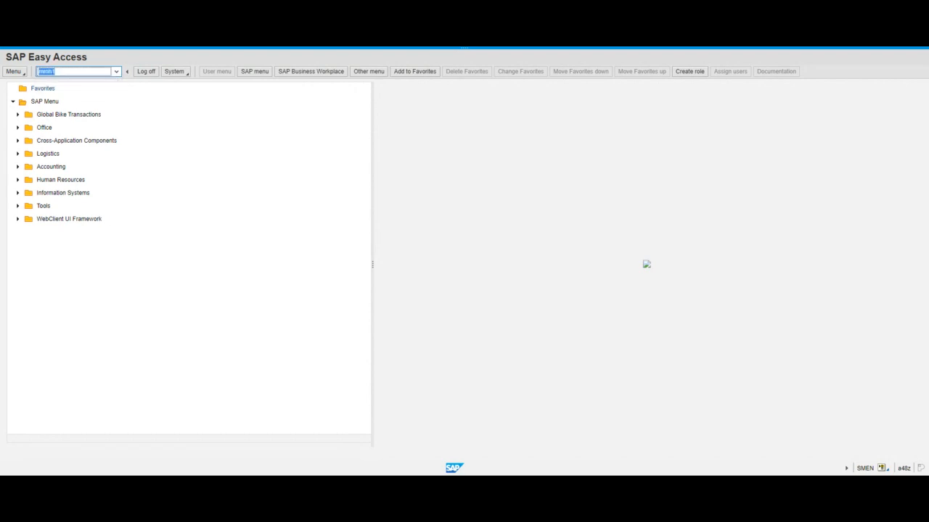
key(Return)
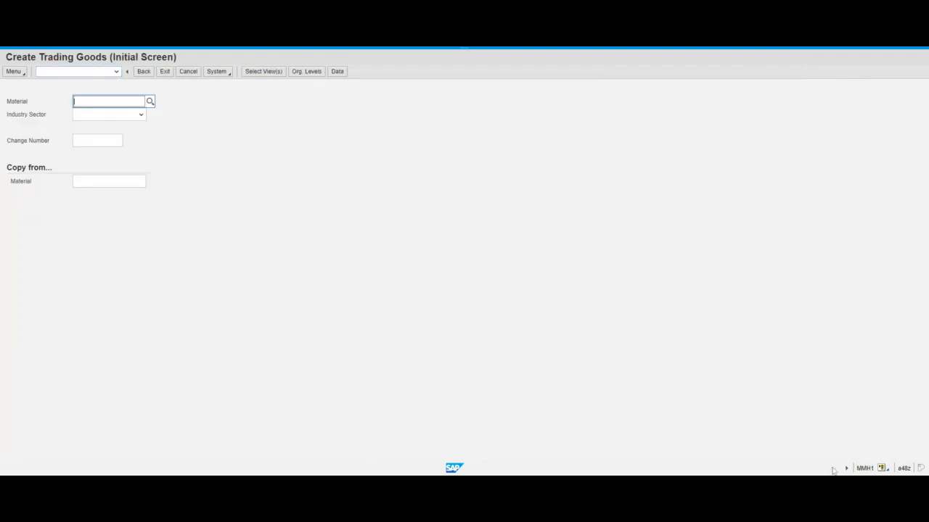
Check the session's system information, switch the status display to the user name, and restore the transaction code display
drag(856, 468, 883, 471)
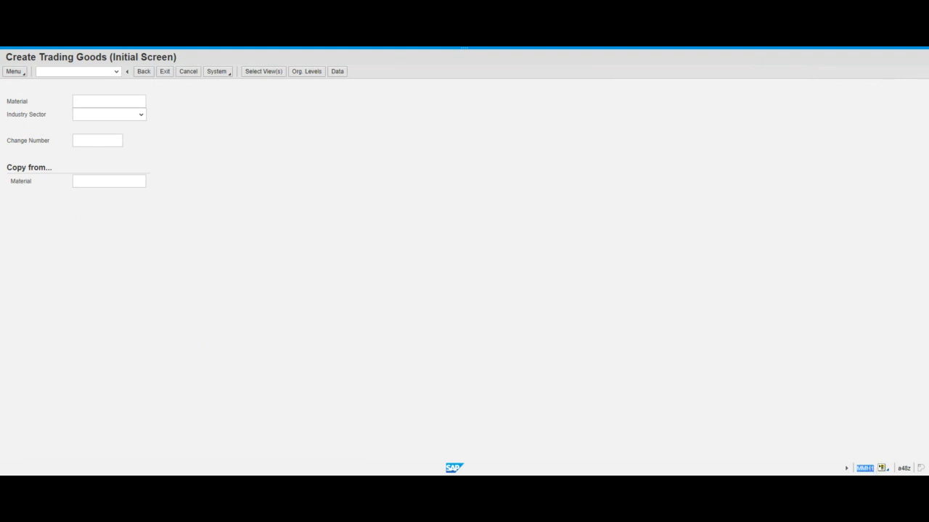
click(882, 468)
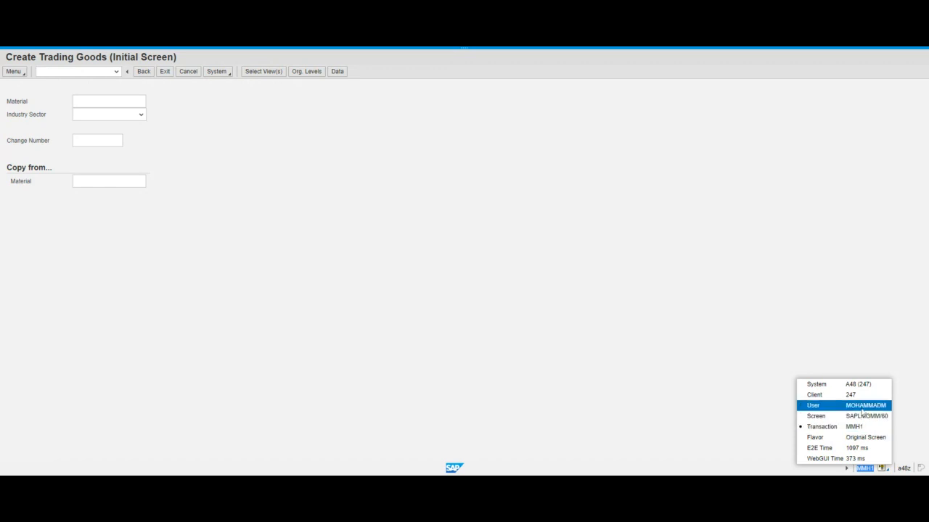
click(861, 408)
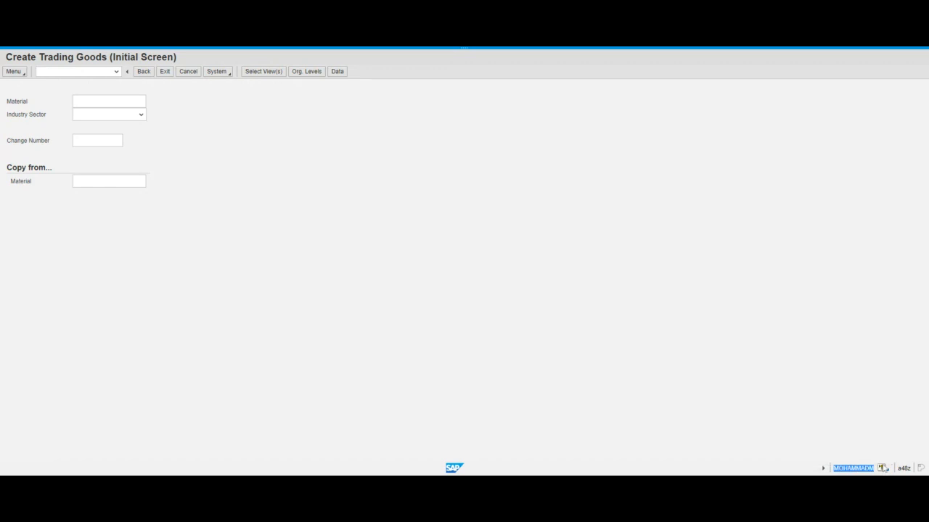
click(882, 469)
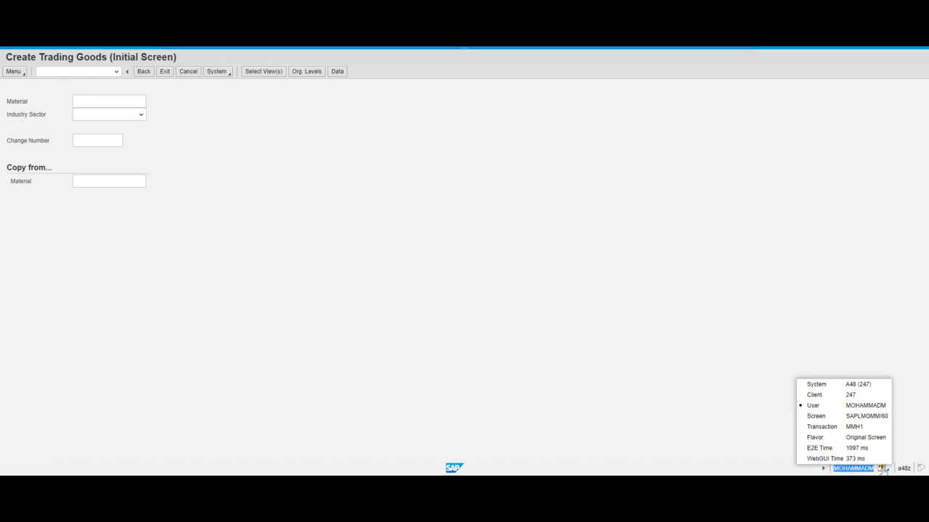
click(841, 428)
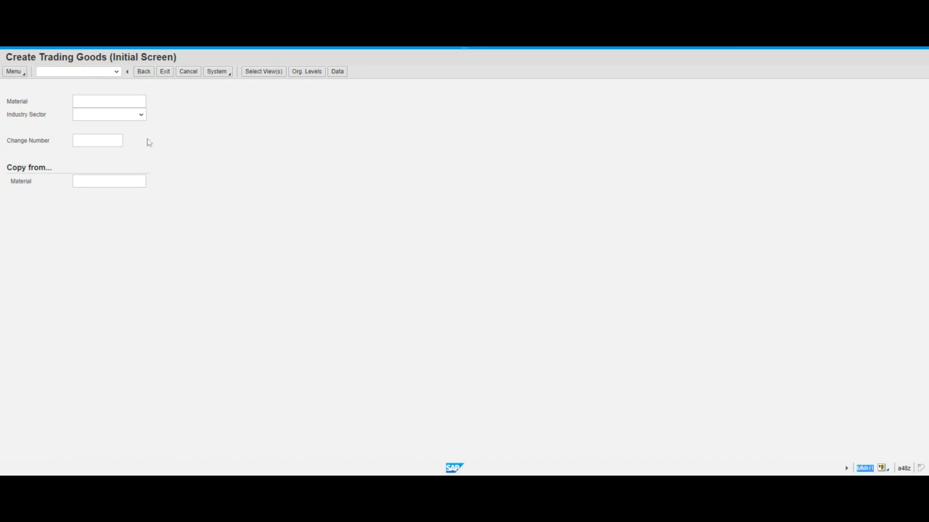
click(113, 102)
text(CHLK1###)
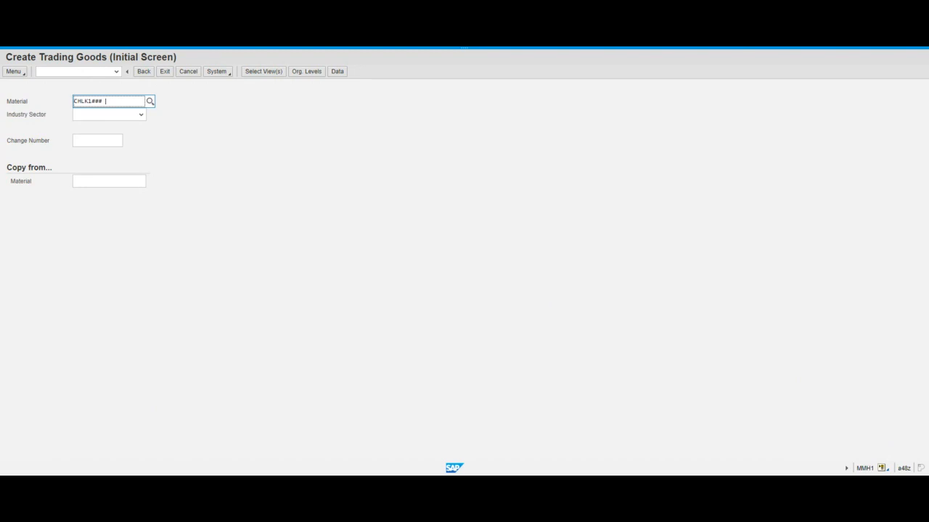
key(BackSpace)
key(BackSpace)
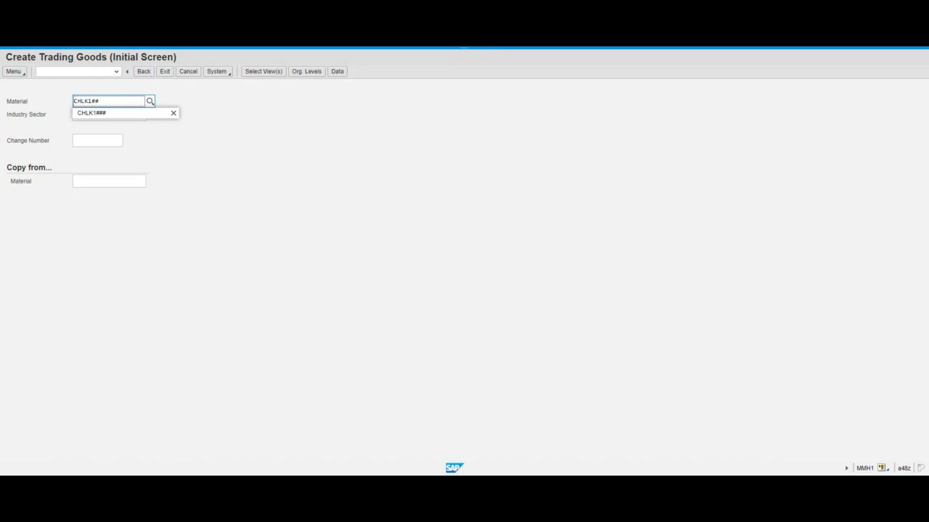
key(BackSpace)
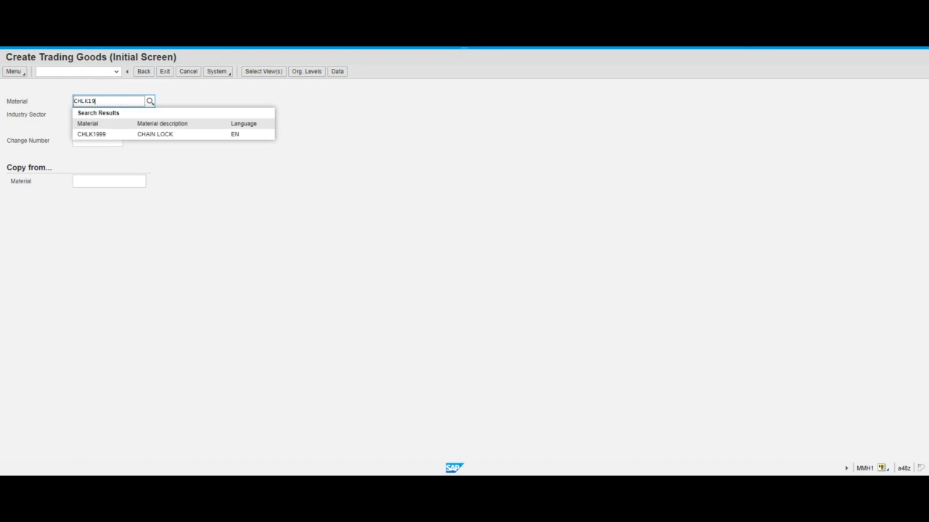
key(BackSpace)
text(000)
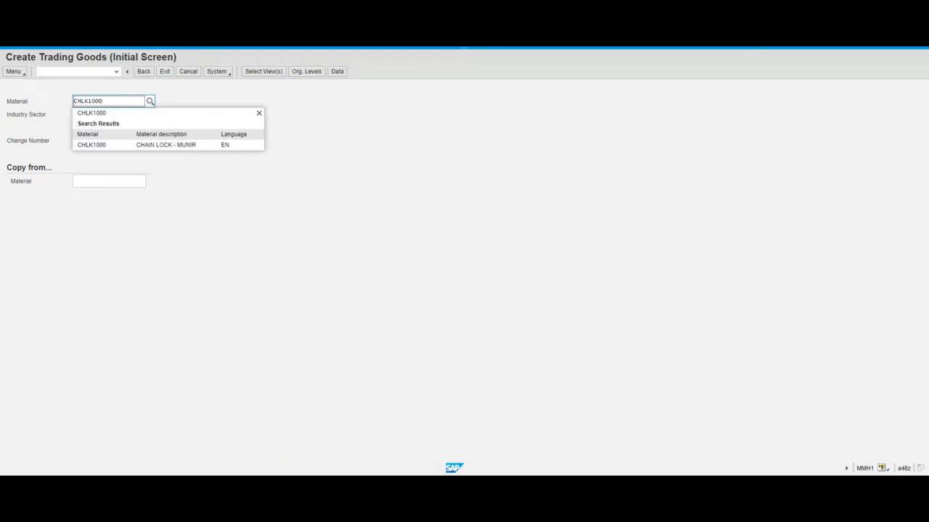
key(BackSpace)
key(BackSpace)
key(BackSpace)
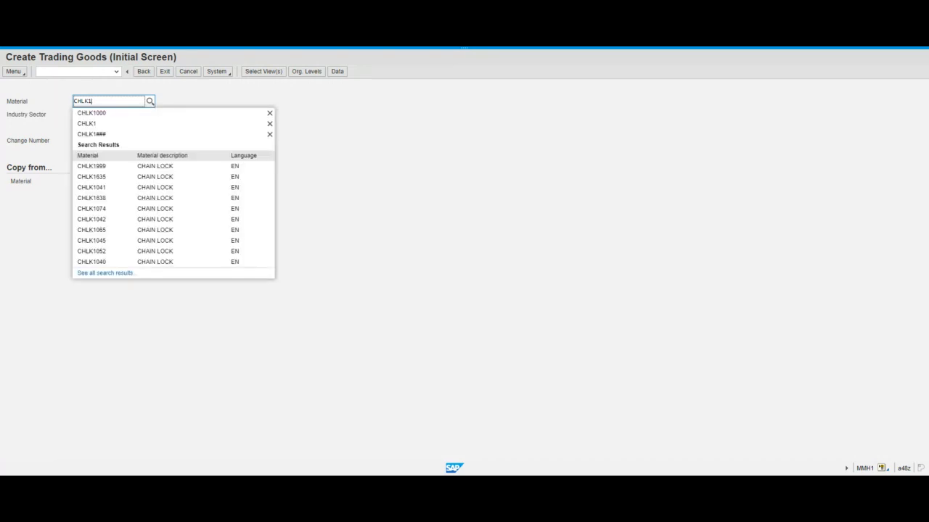
text(2000)
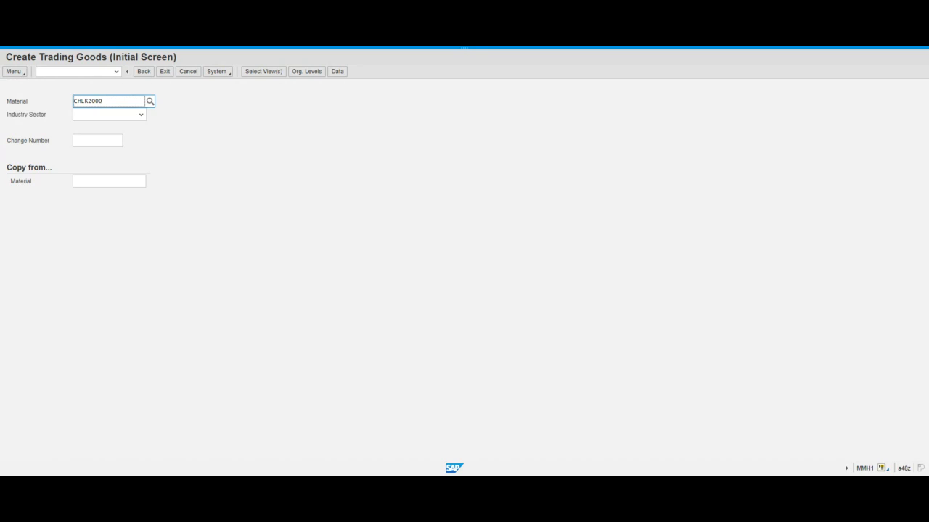
key(BackSpace)
key(BackSpace)
text(1)
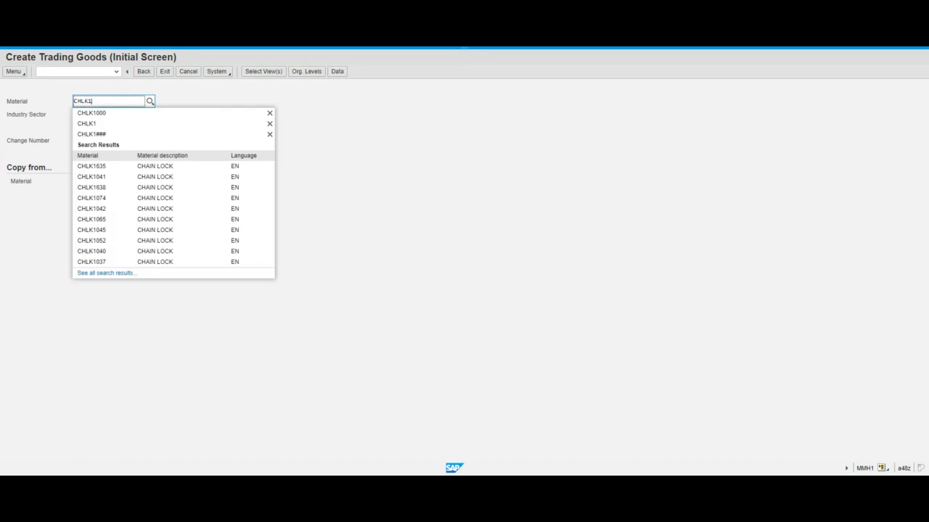
text(#)
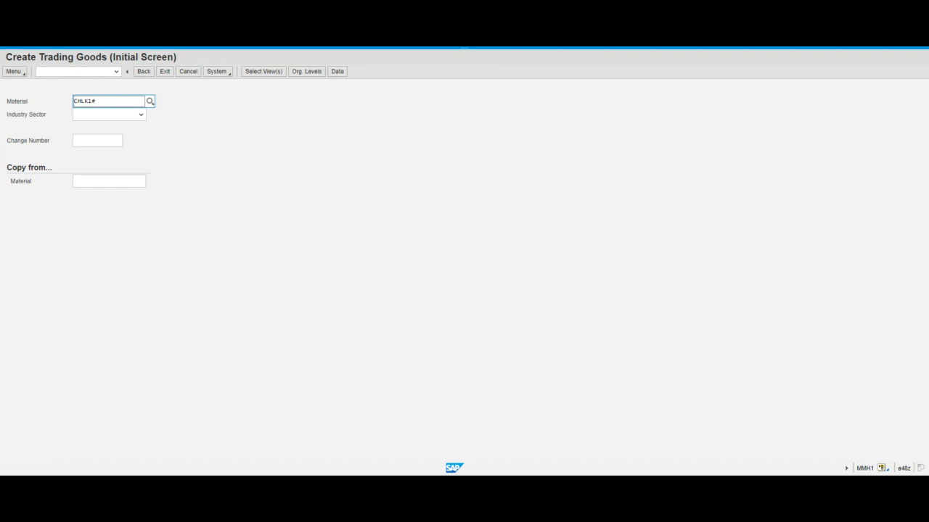
text(##)
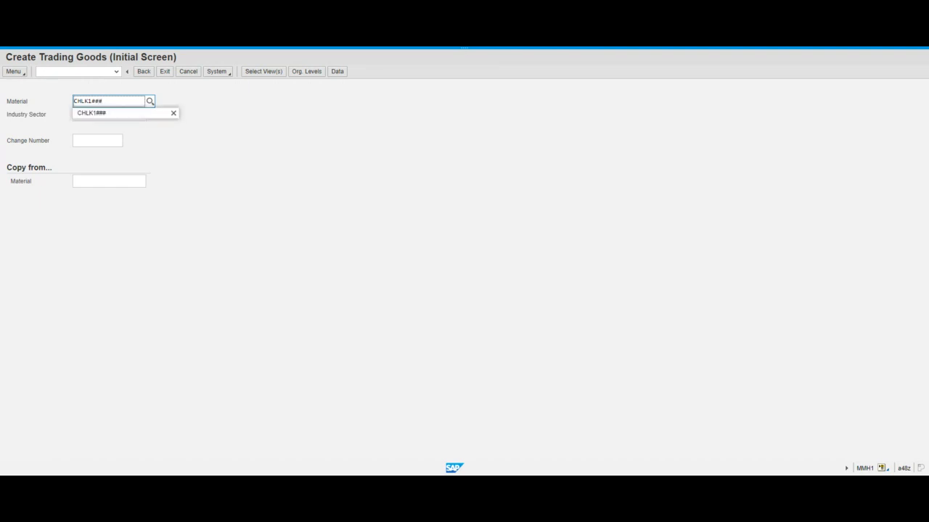
key(BackSpace)
key(BackSpace)
key(BackSpace)
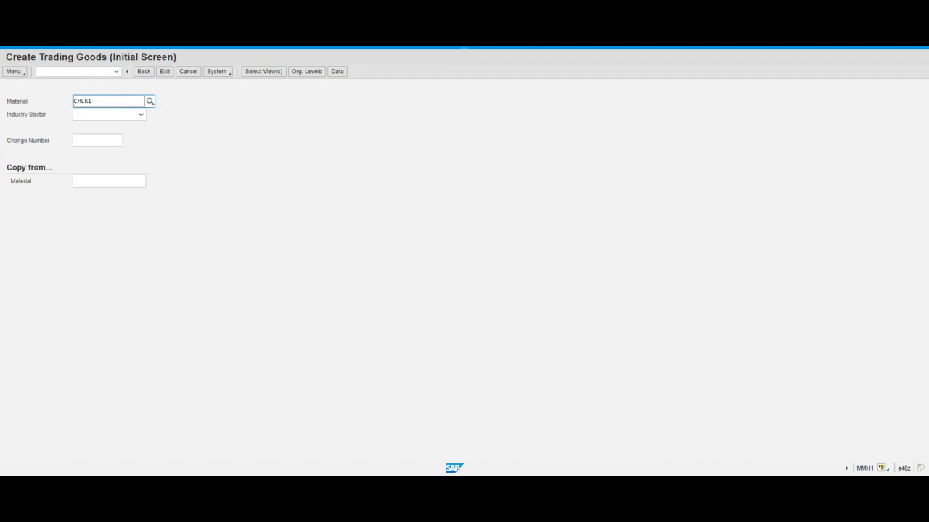
Set the new material number to CHLK2000 and the industry sector to Retail
text(2000)
click(198, 158)
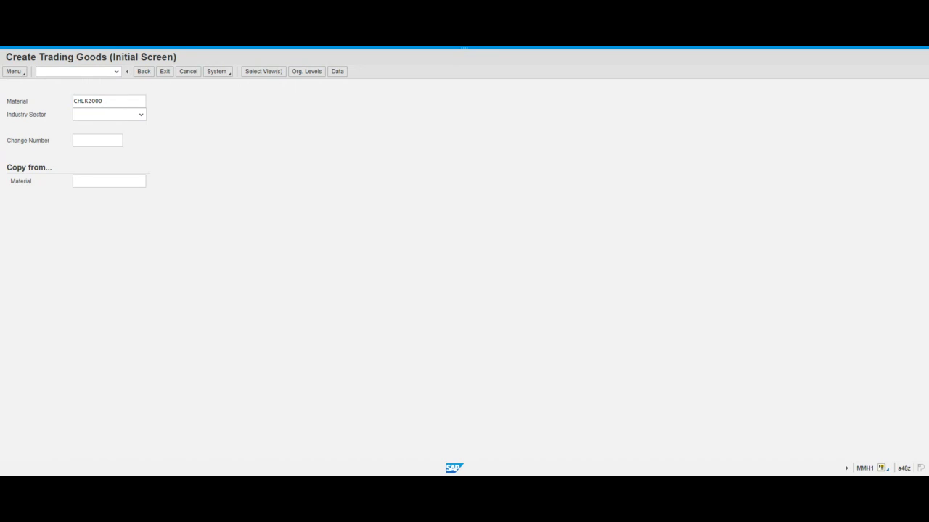
click(96, 116)
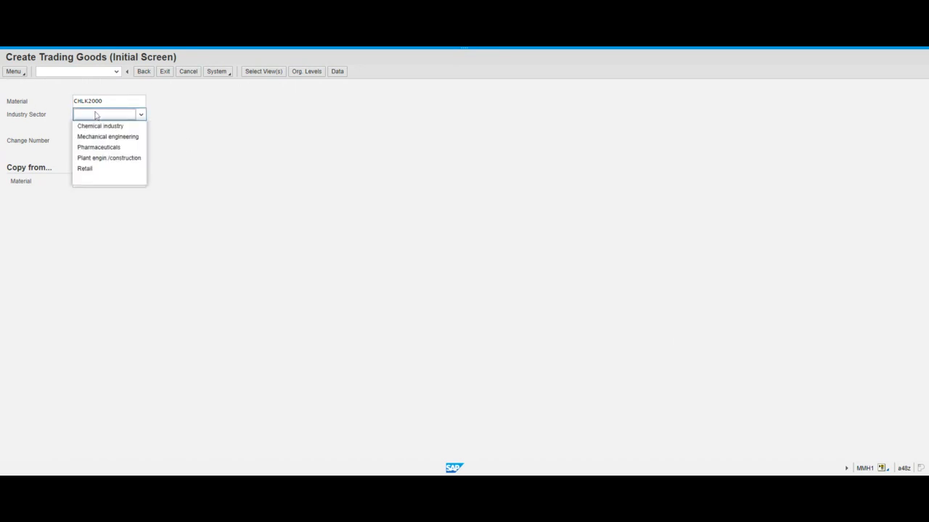
click(98, 168)
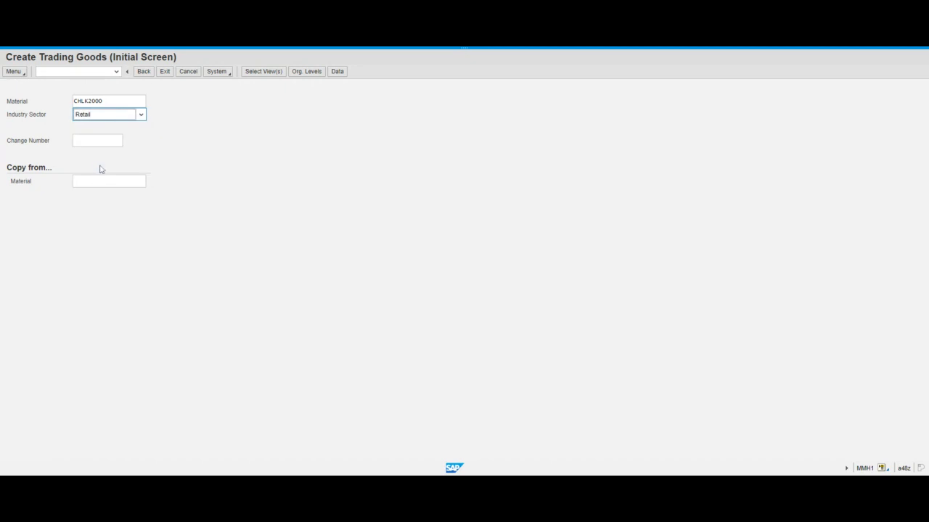
click(273, 138)
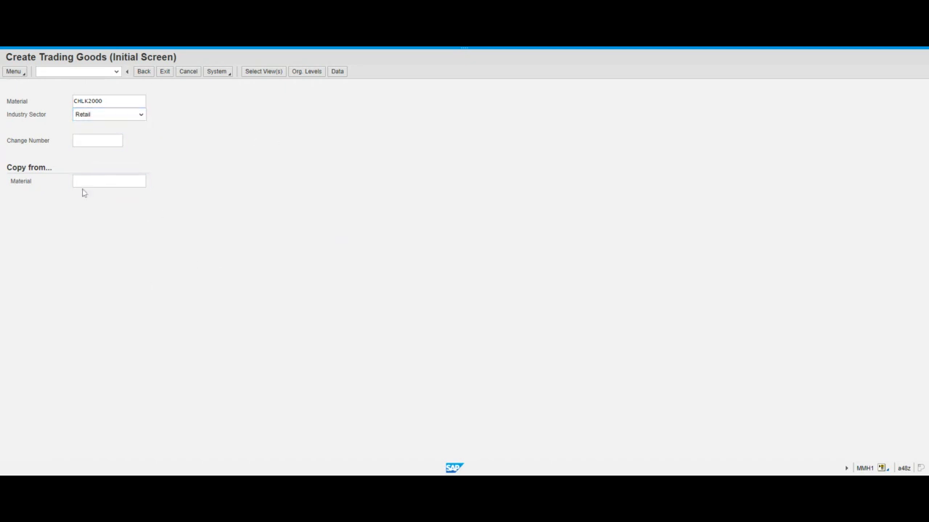
Set CHLK1000 as the reference material to copy from
click(86, 181)
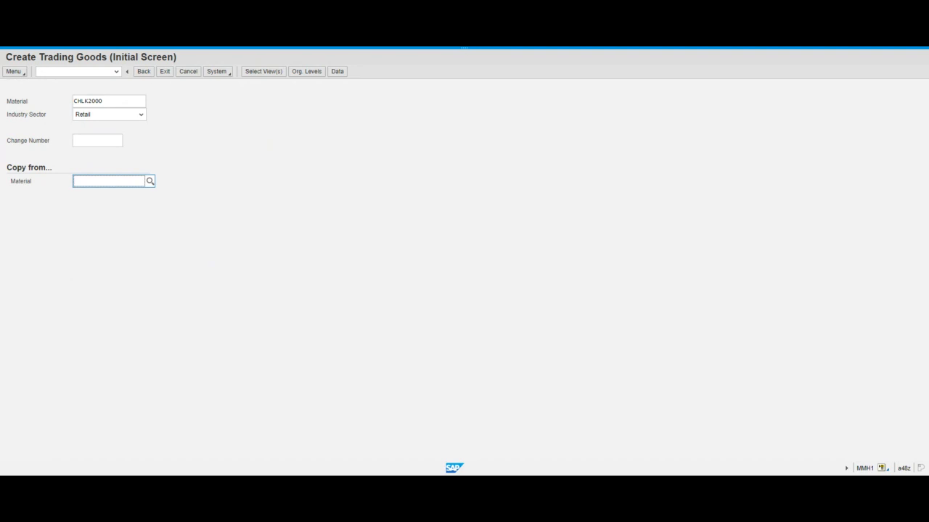
text(cH)
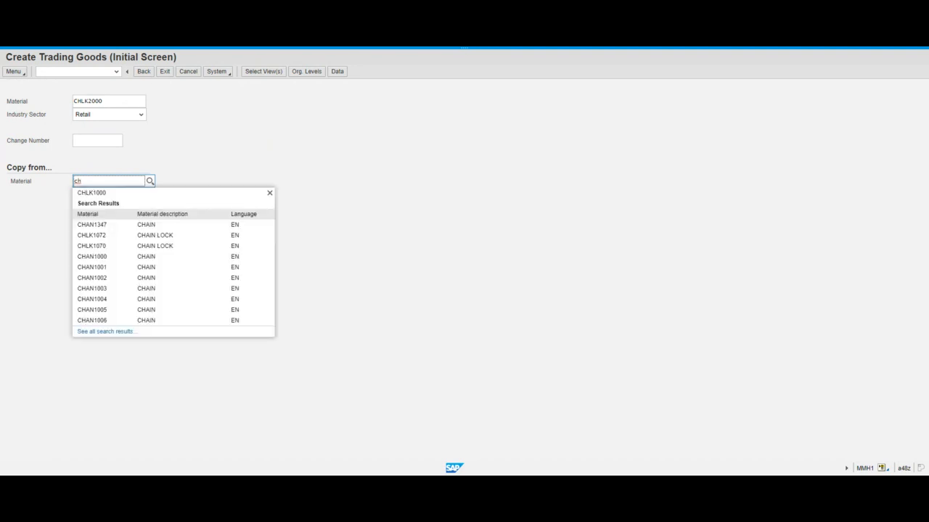
text(lk1)
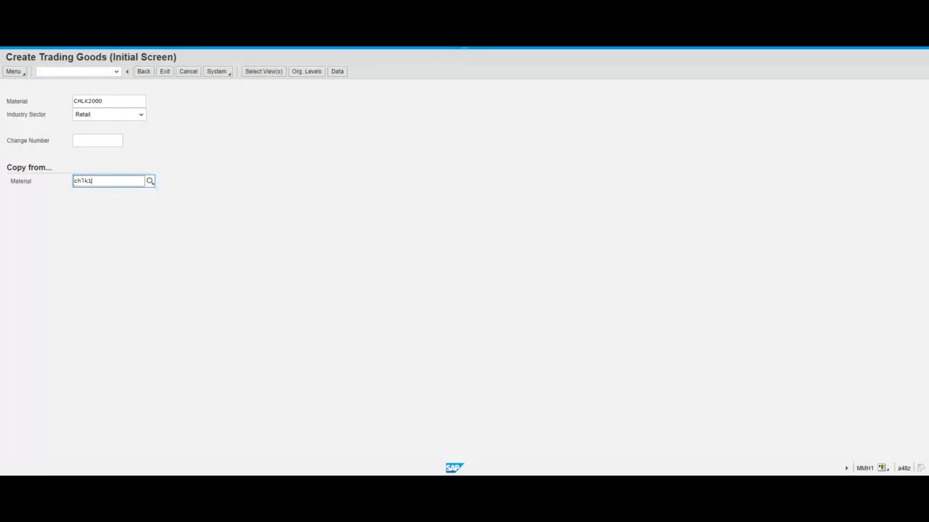
text(000)
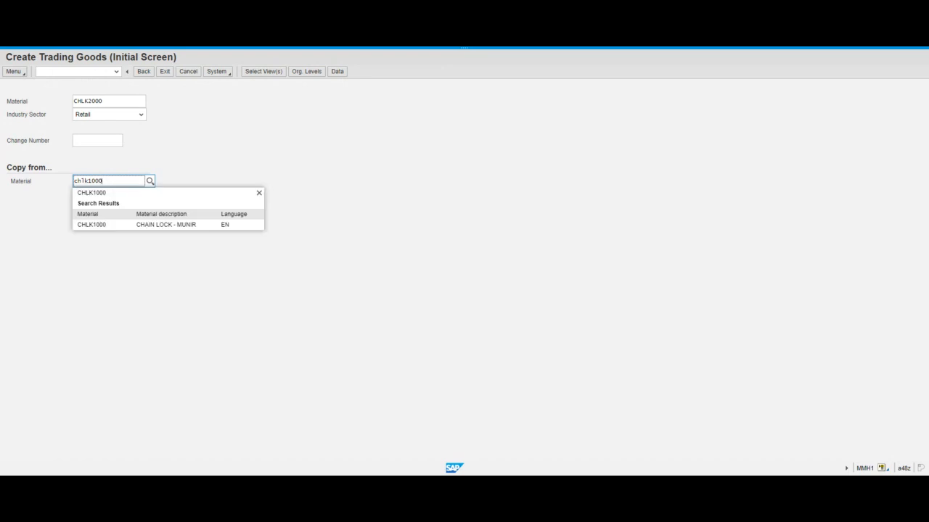
click(94, 225)
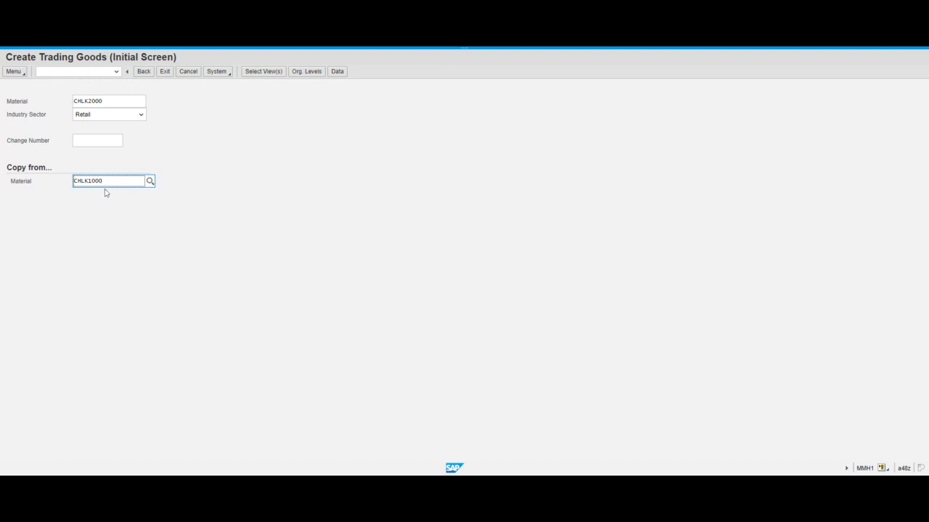
click(116, 102)
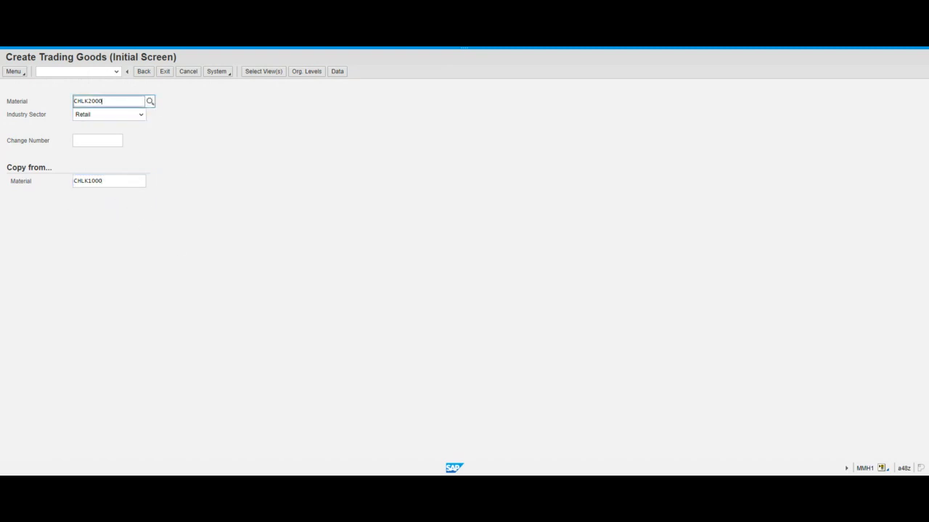
click(125, 289)
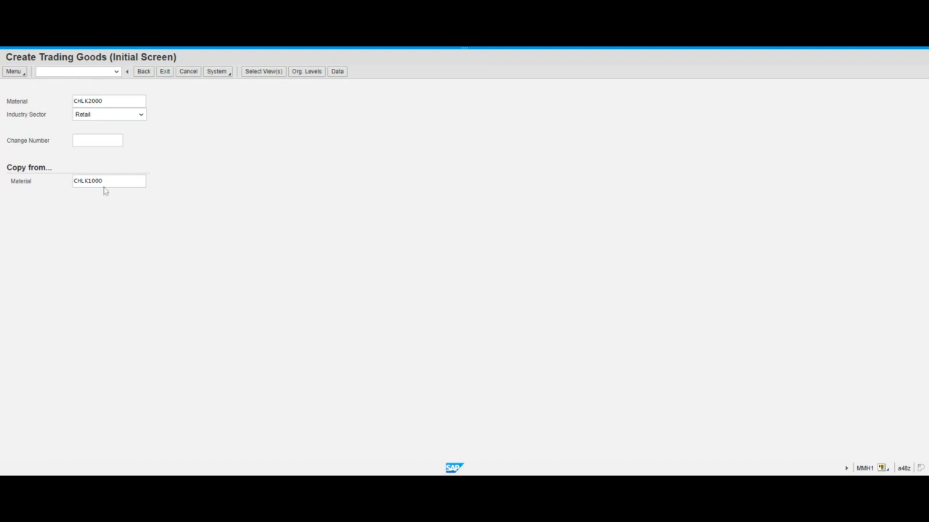
click(103, 183)
drag(102, 181, 56, 182)
key(ctrl+c)
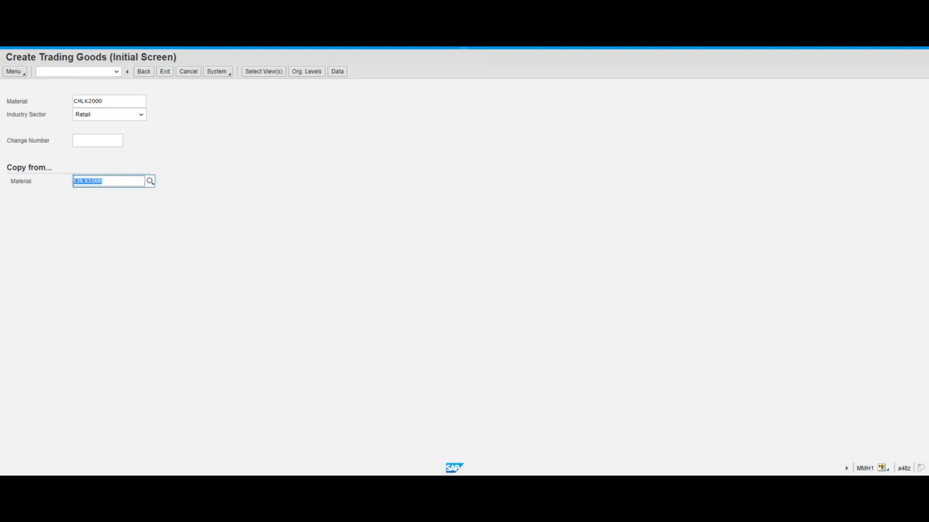
click(125, 182)
drag(103, 181, 72, 182)
key(ctrl+v)
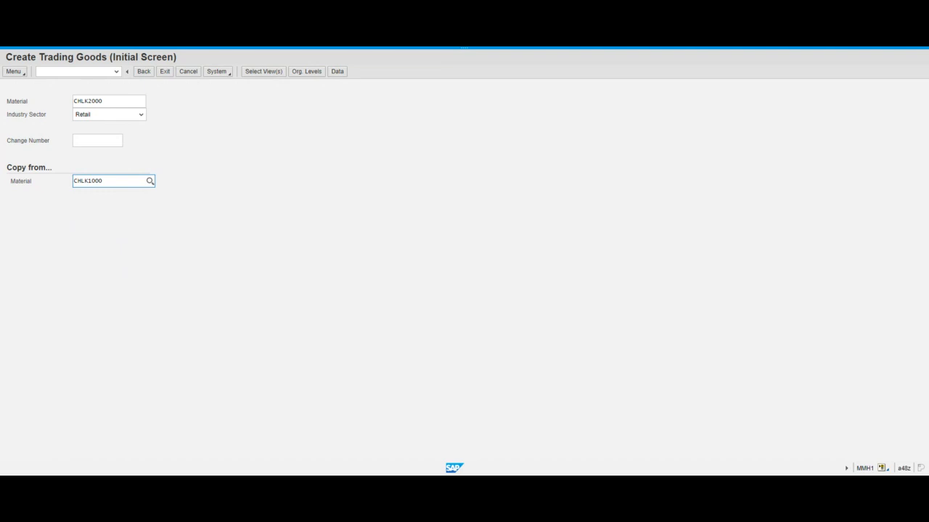
Open the view selection and select Basic Data 1, Sales Org. Data 1, Sales Org. Data 2 and Sales: General/Plant Data
key(Return)
key(Return)
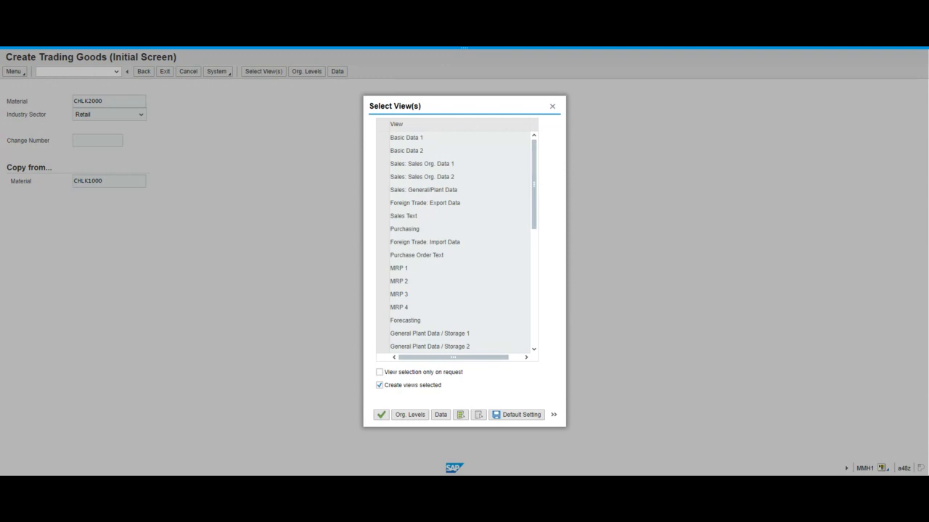
click(382, 138)
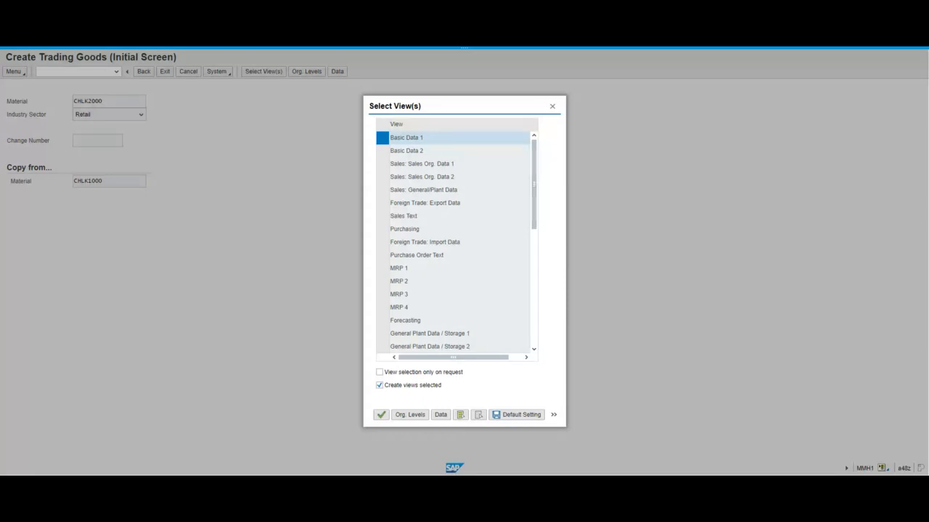
click(383, 164)
click(382, 176)
click(382, 189)
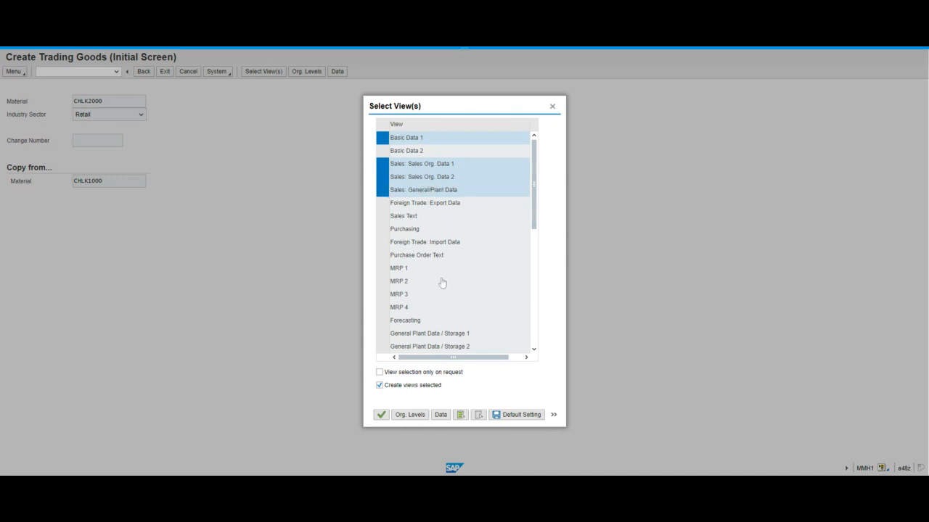
Add the Purchasing, MRP 1, MRP 2, MRP 3, General Plant Data / Storage 1 and Accounting 1 views and confirm the selection
click(382, 229)
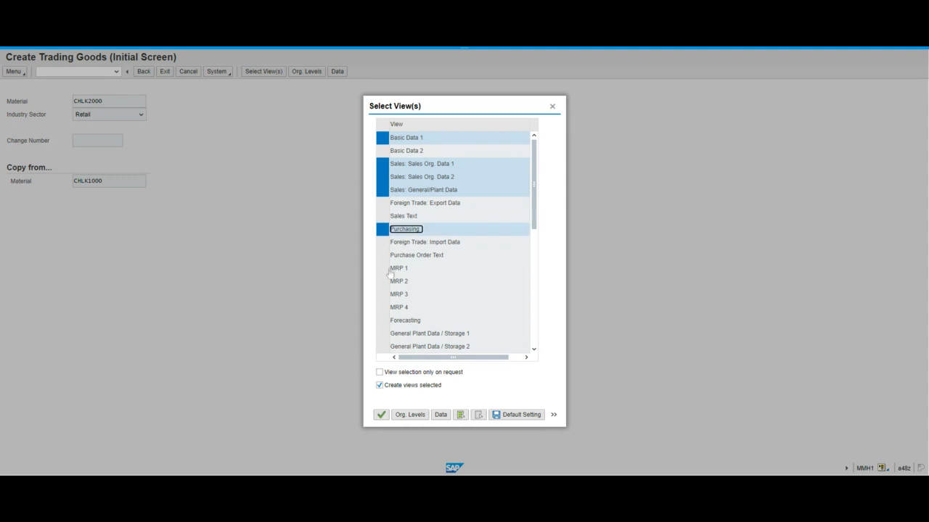
drag(383, 267, 385, 294)
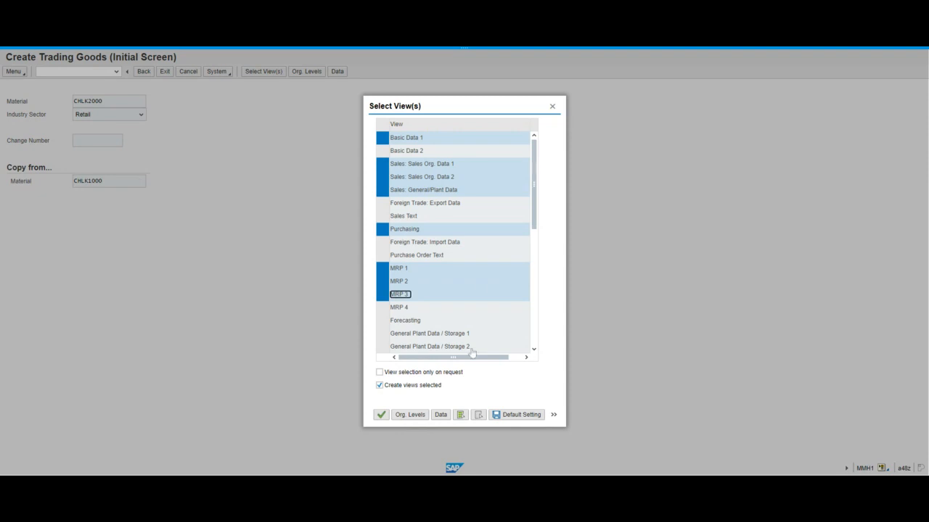
click(383, 335)
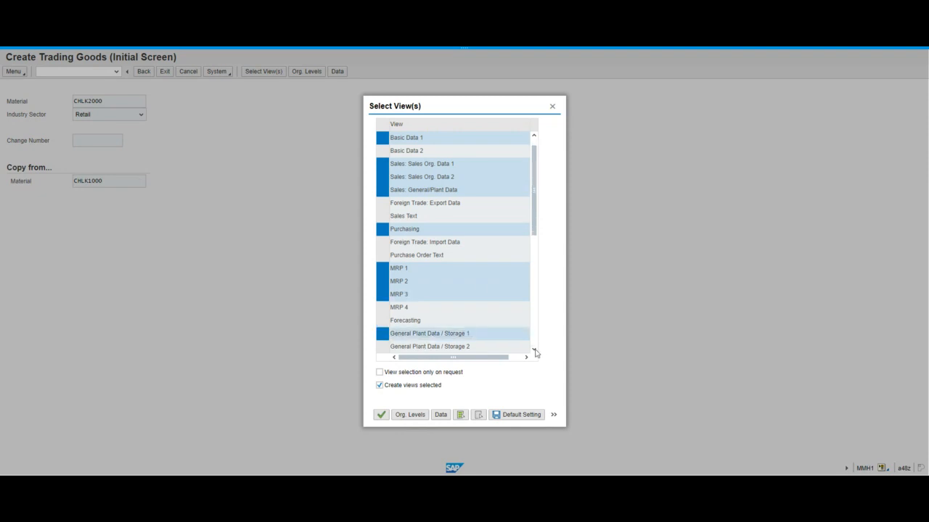
click(534, 350)
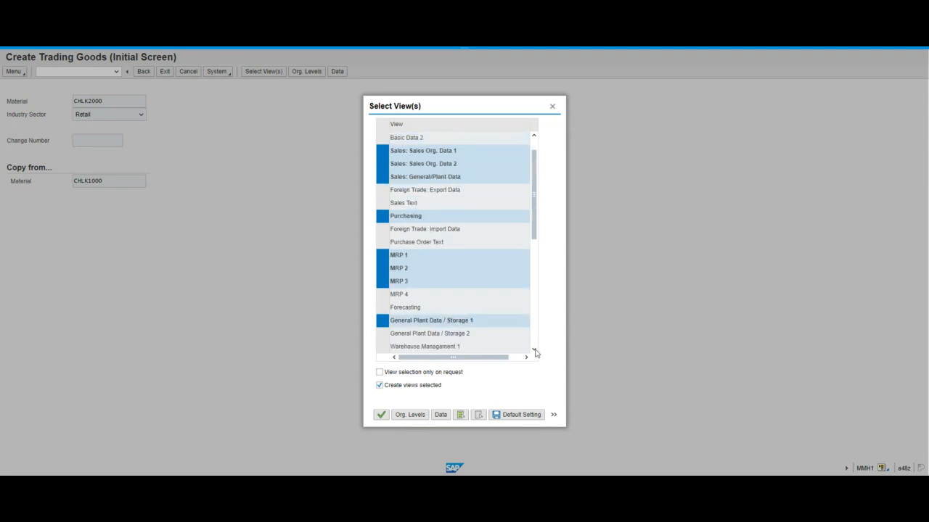
click(534, 351)
click(535, 350)
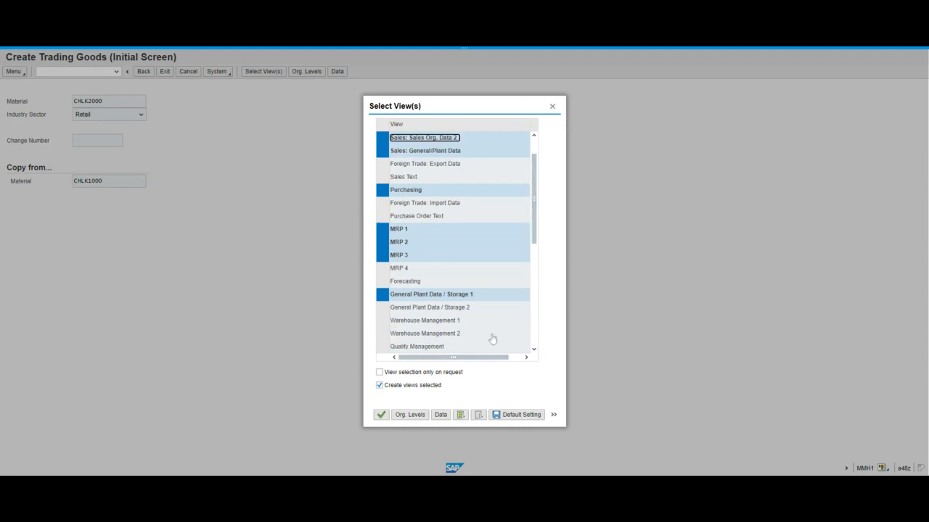
click(535, 351)
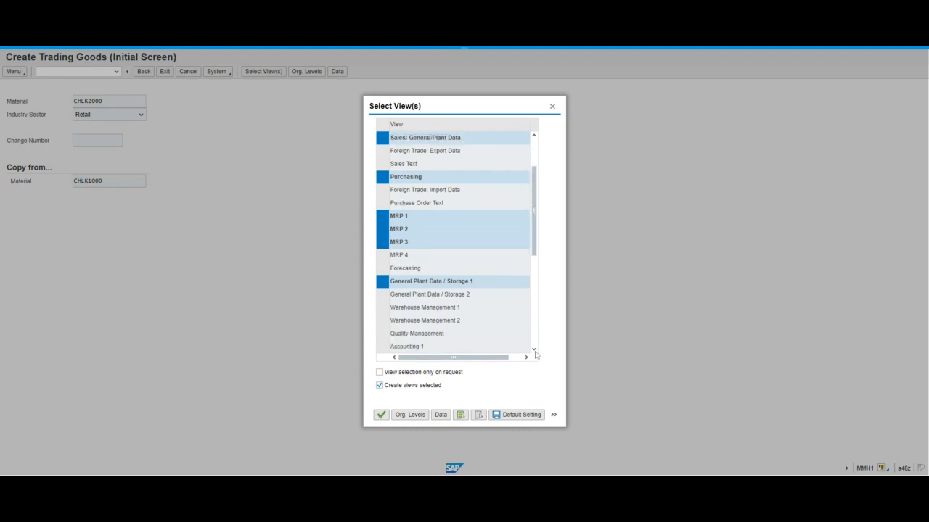
click(535, 351)
click(382, 333)
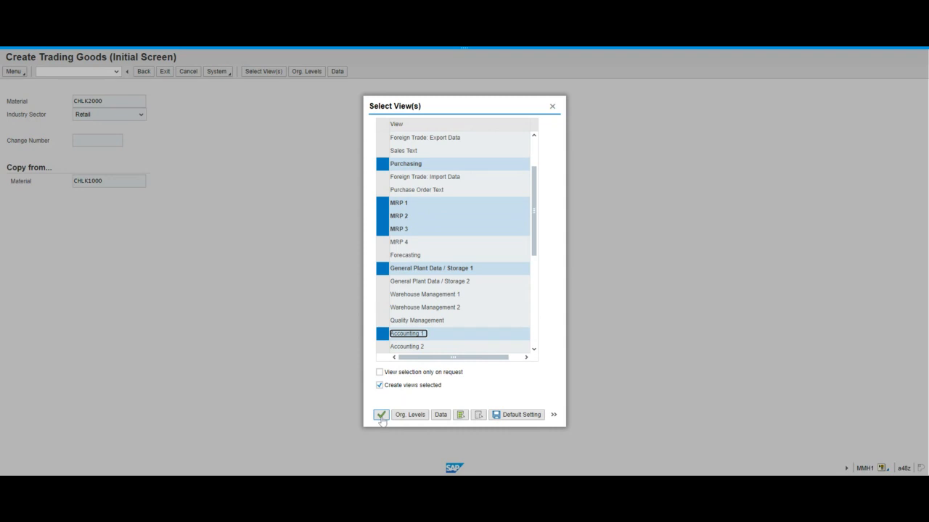
click(380, 414)
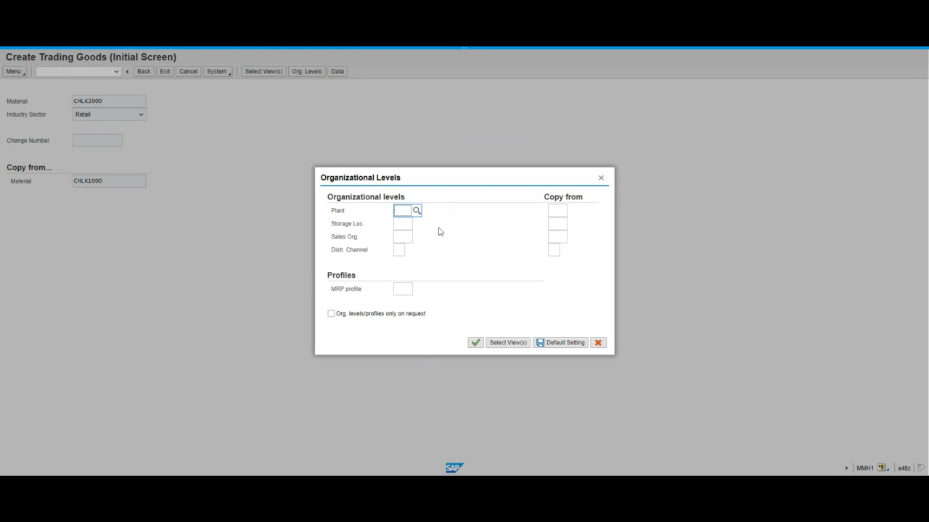
Set the organizational levels' plant to MI00 and the storage location to TG00
text(H)
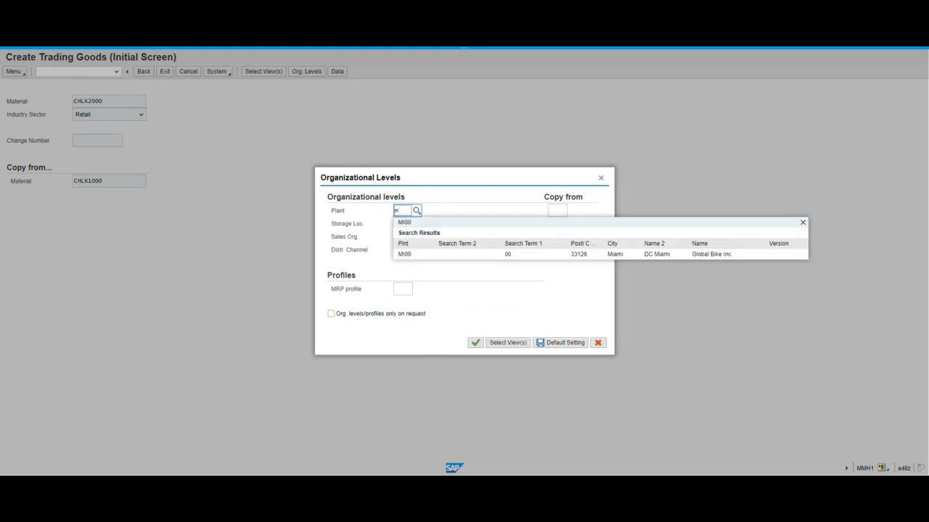
click(403, 253)
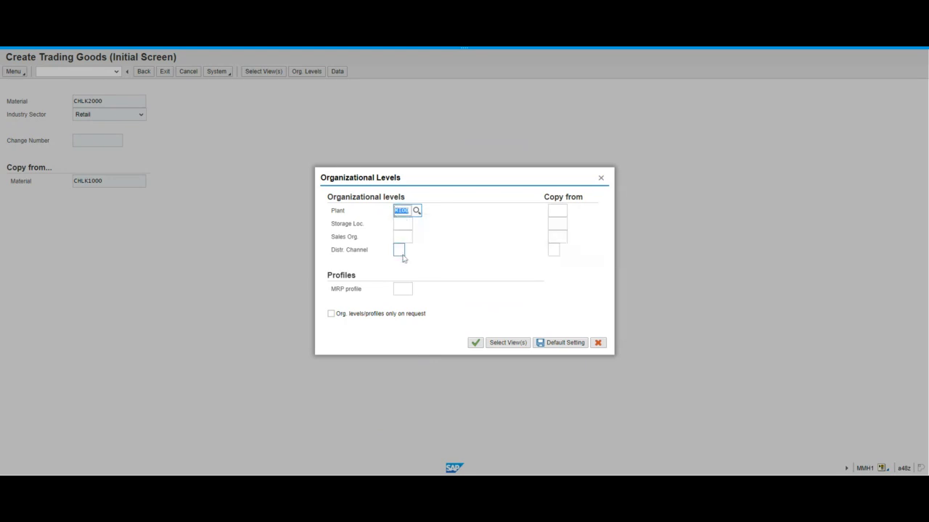
click(434, 229)
click(403, 225)
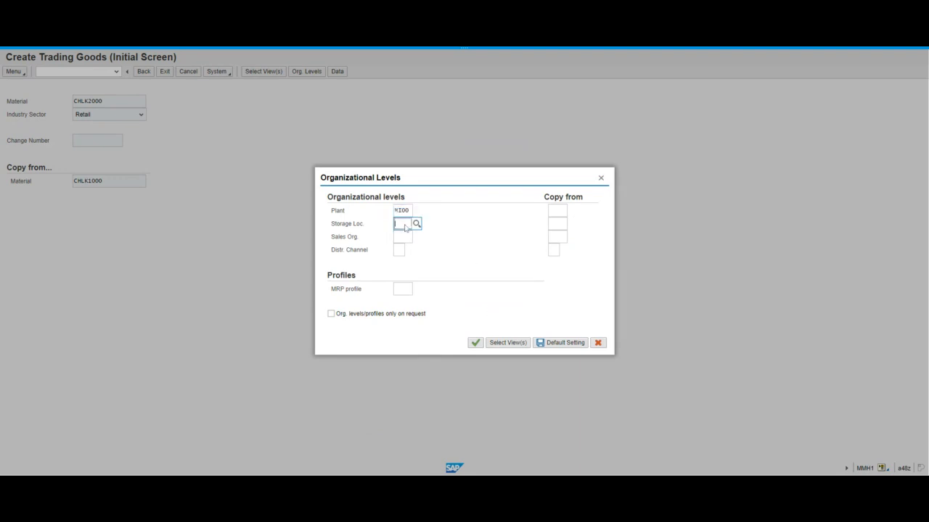
text(t)
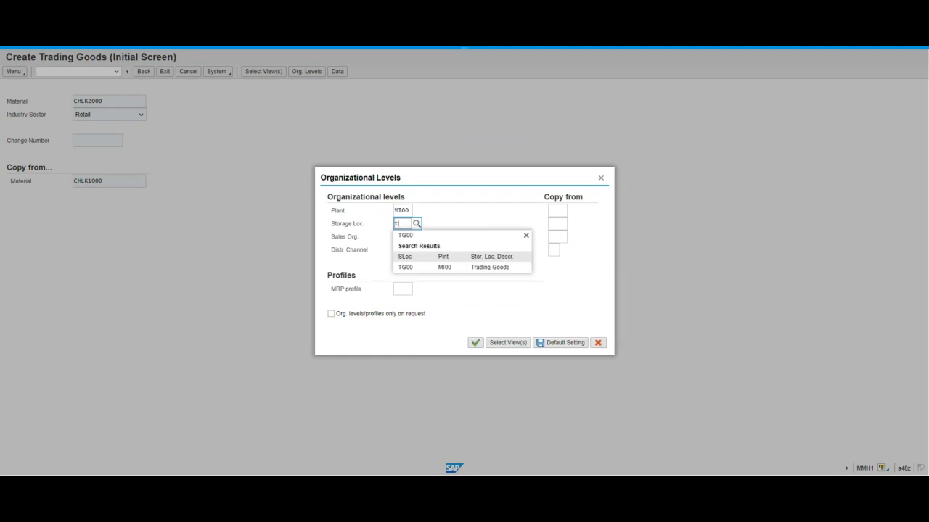
click(401, 268)
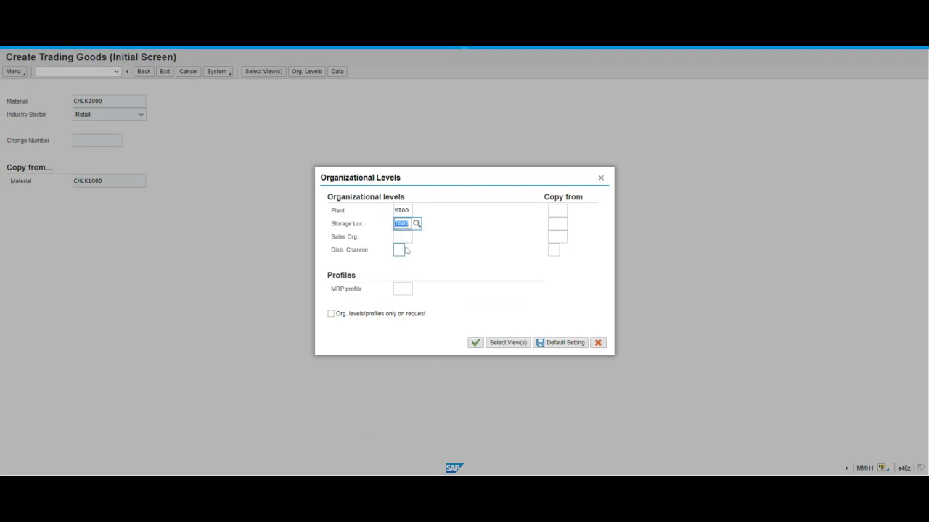
Set the sales organization to UE00 and the distribution channel to WH
click(403, 239)
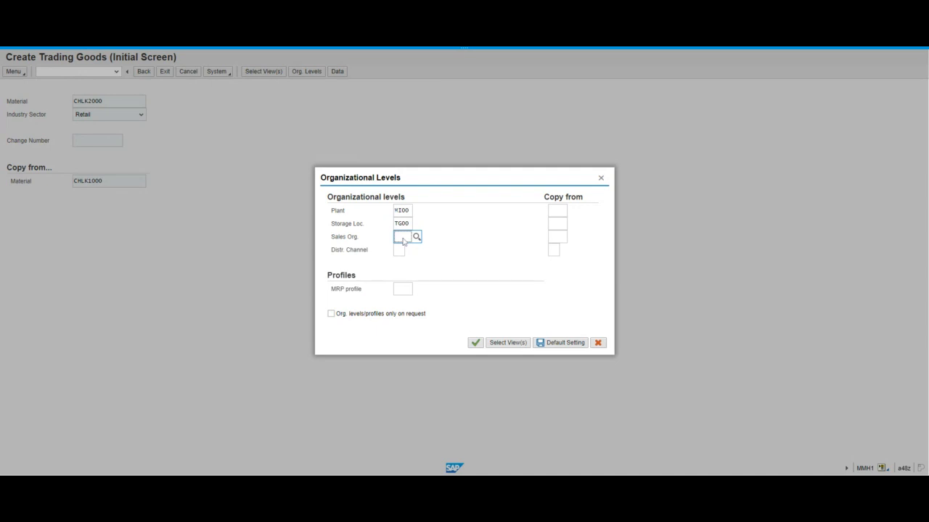
text(ue)
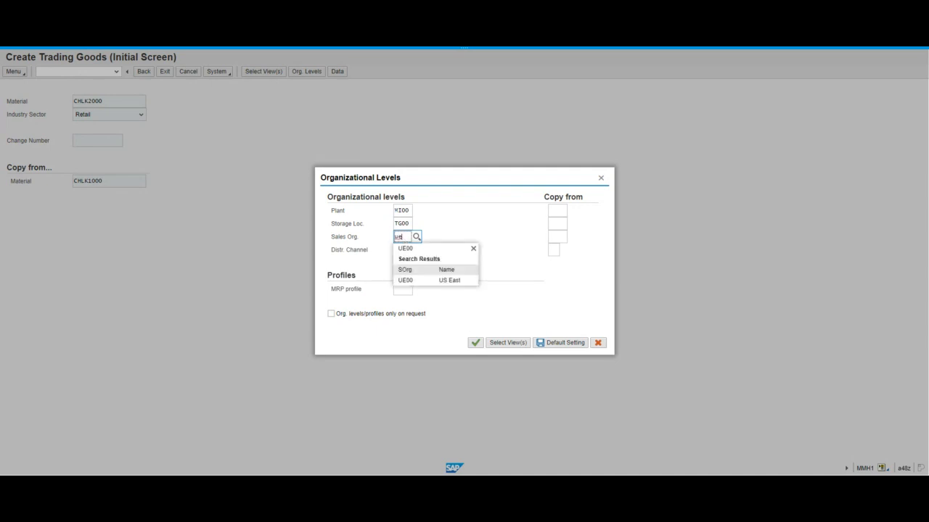
click(408, 280)
click(401, 251)
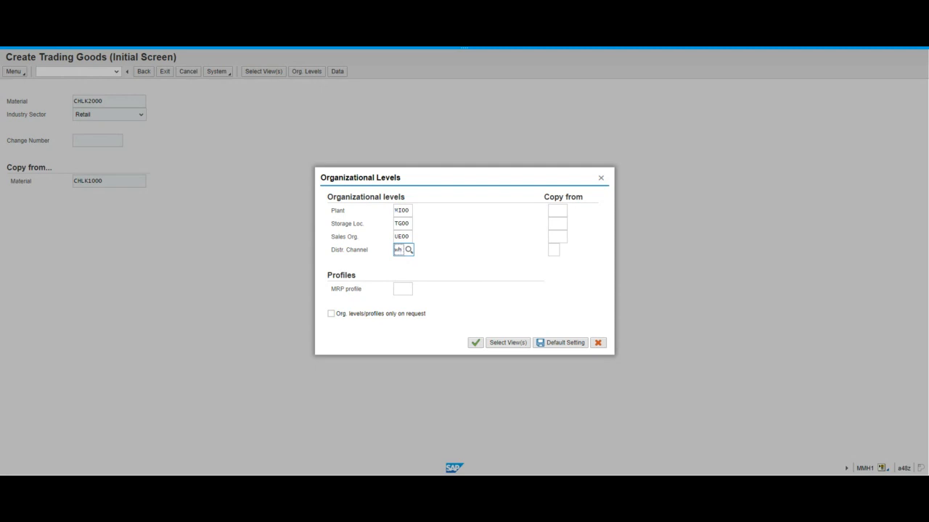
click(408, 295)
Set the copy-from plant to MI00 and the copy-from storage location to TG00
click(558, 211)
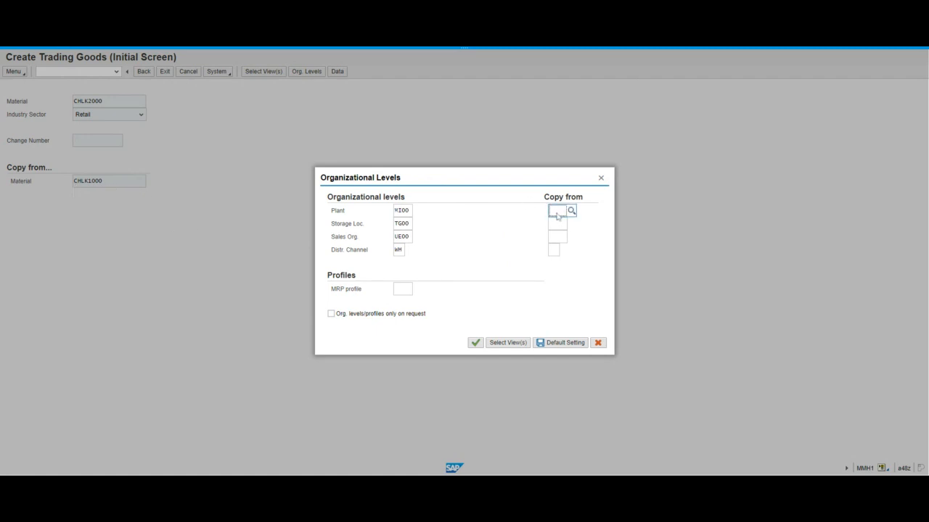
text(W)
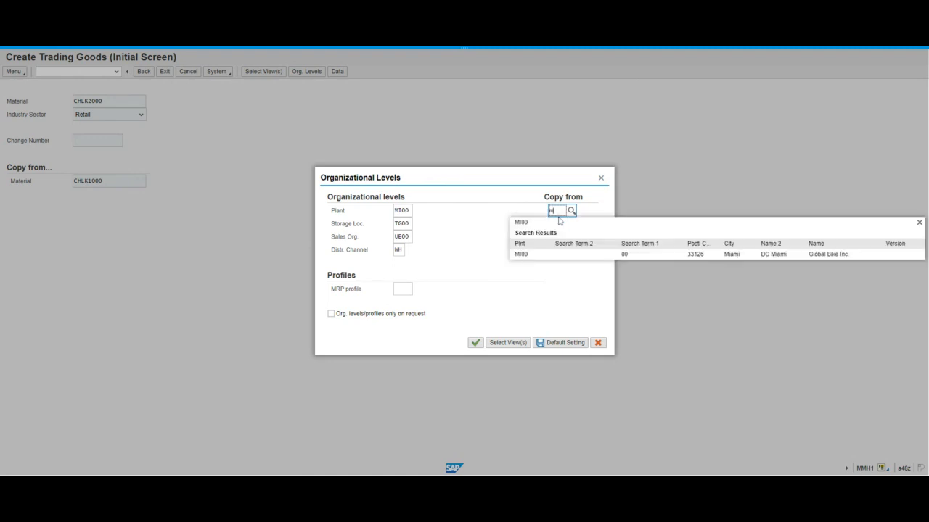
click(521, 254)
click(557, 224)
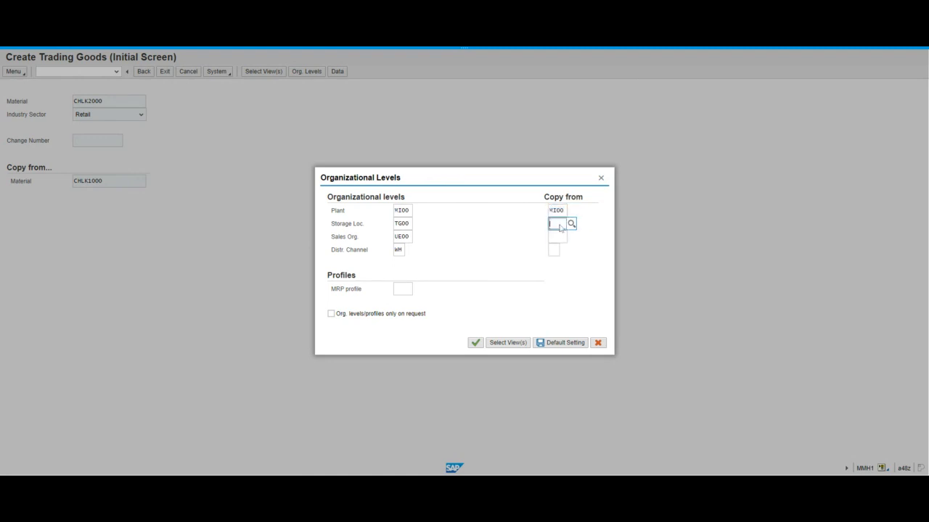
text(t)
click(564, 257)
Set the copy-from sales organization to UE00 and distribution channel to WH, and confirm the organizational levels
click(558, 239)
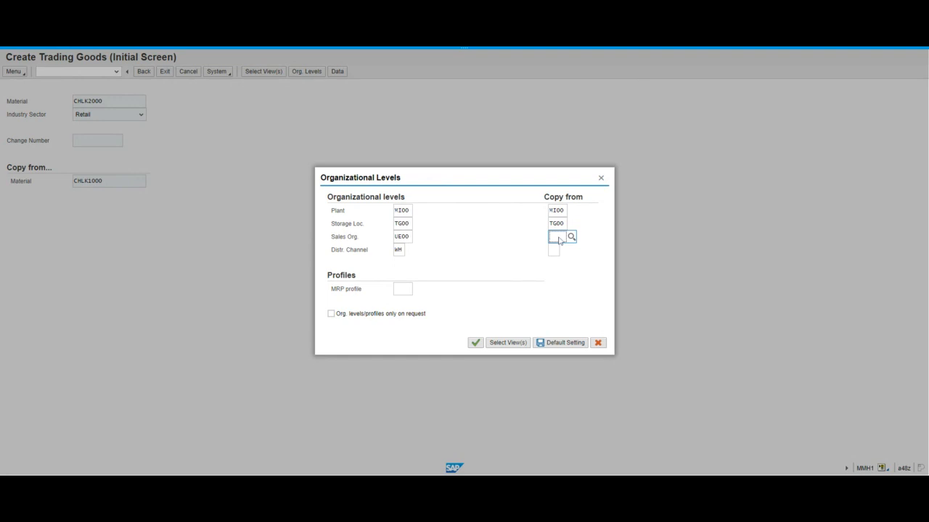
text(W)
click(567, 286)
click(557, 251)
text(WH)
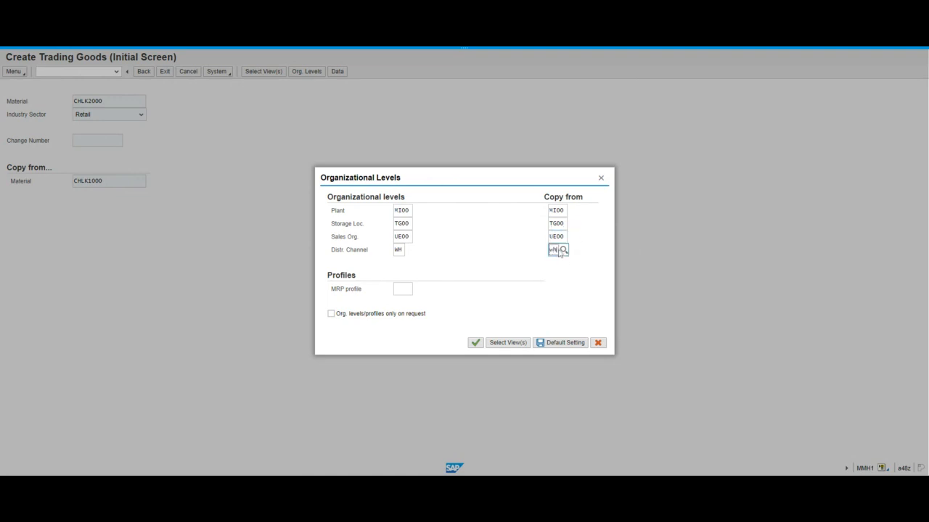
click(562, 250)
click(559, 291)
click(525, 296)
click(475, 342)
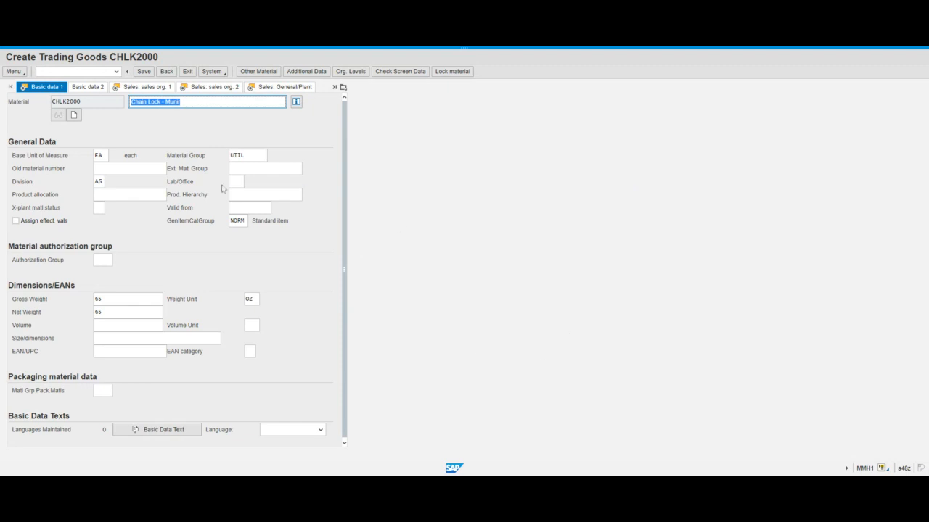
Append the number 3 to the end of the Chain Lock material description
click(180, 103)
text(3)
drag(187, 102, 129, 102)
click(186, 103)
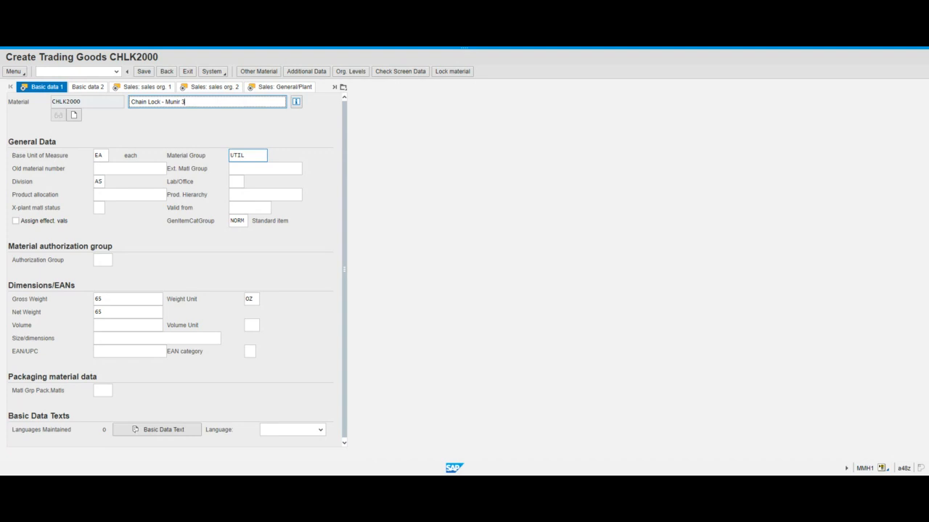
Review the base unit of measure, material group, division, gross and net weights, and the list of available weight units
mouse_move(464, 50)
double_click(100, 156)
click(254, 155)
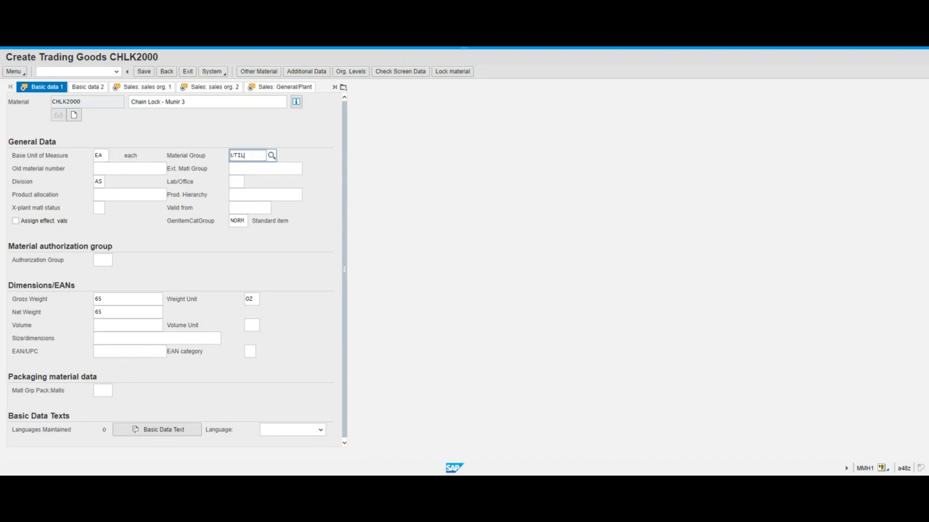
drag(248, 156, 235, 156)
click(101, 182)
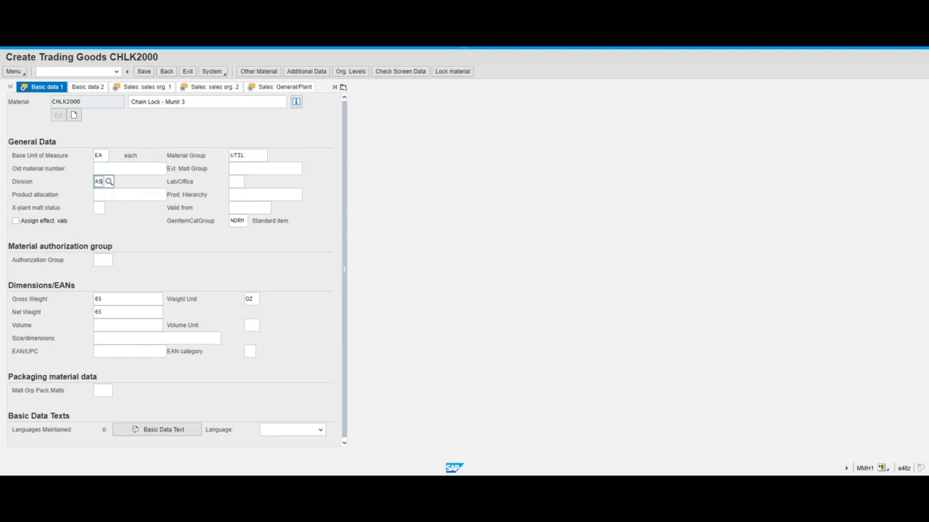
click(125, 298)
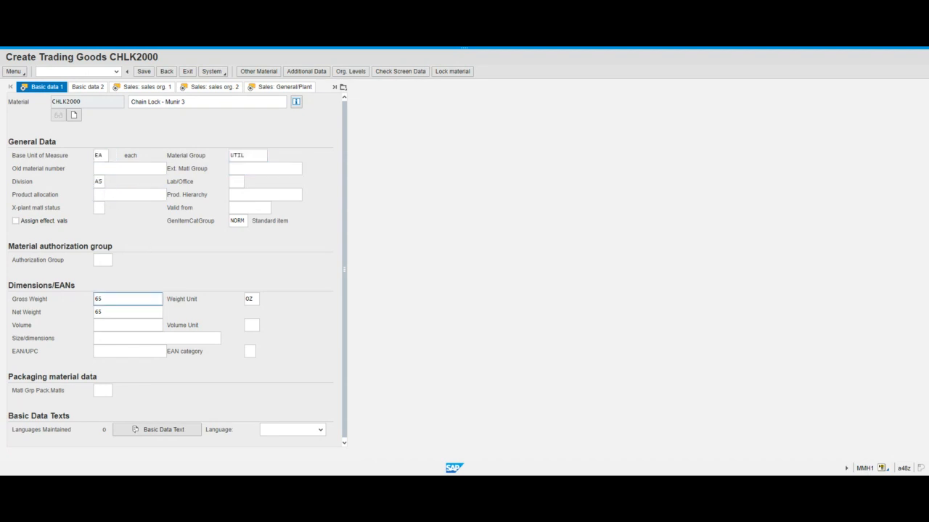
mouse_move(103, 299)
mouse_down()
mouse_move(94, 298)
mouse_move(98, 312)
mouse_up()
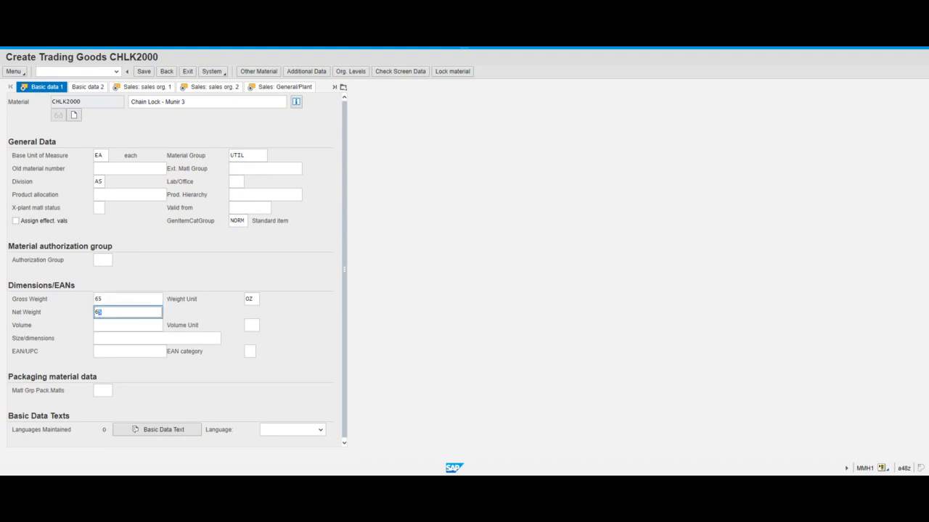
drag(256, 298, 246, 299)
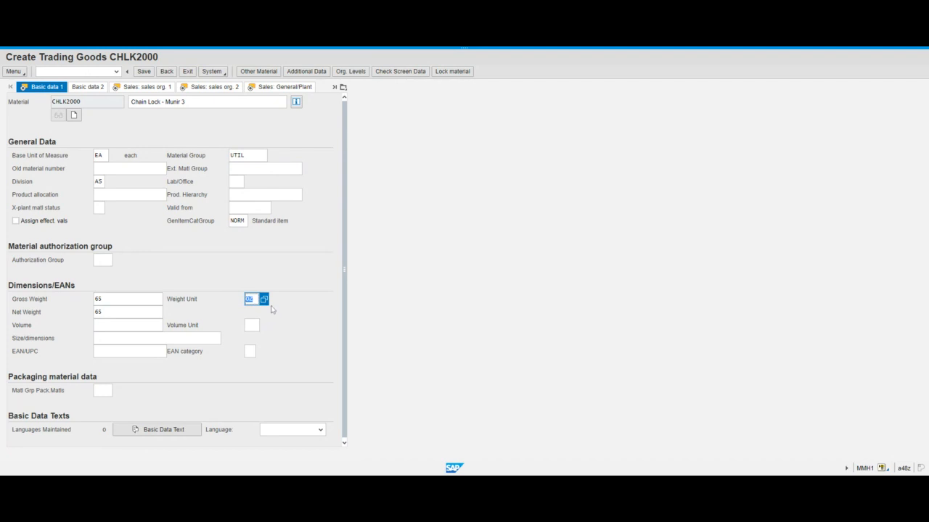
click(265, 300)
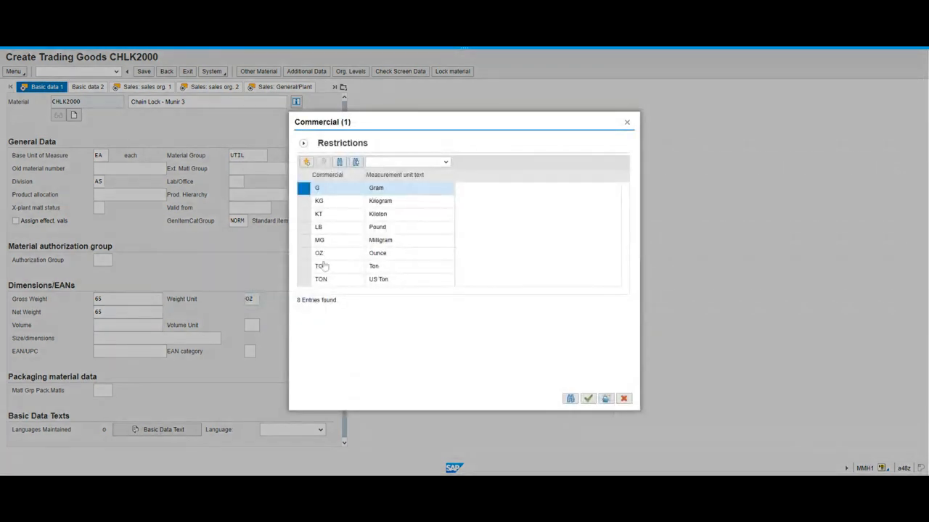
click(628, 123)
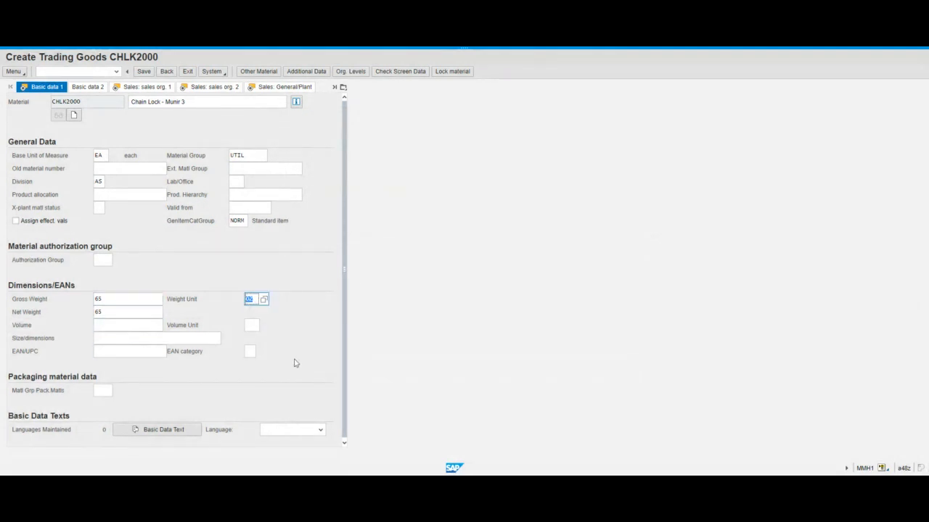
Append the number 3 to the German material description in the additional data, and return to the basic data
key(Return)
click(310, 72)
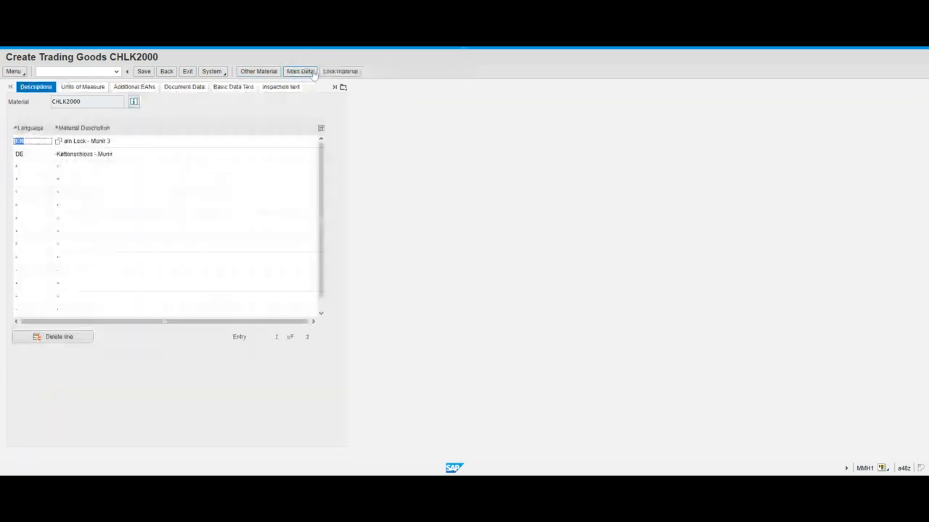
click(22, 156)
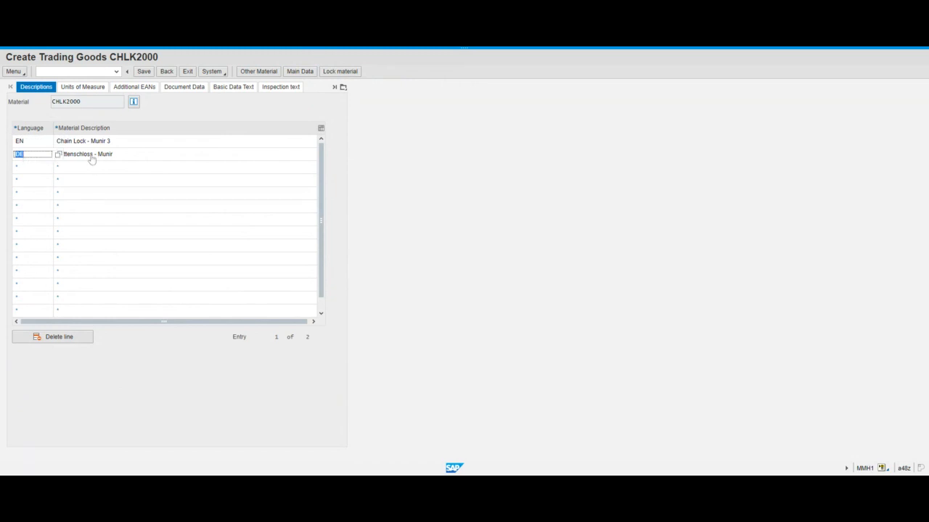
click(120, 158)
click(116, 156)
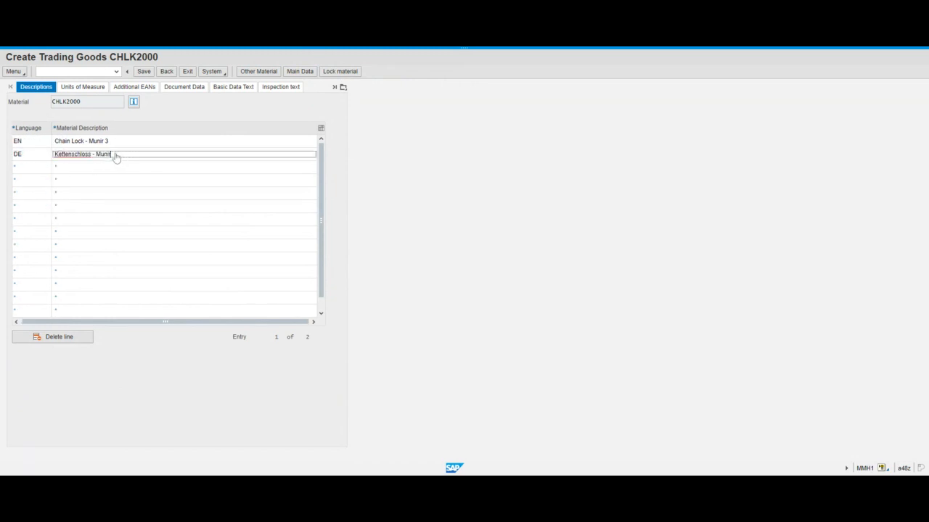
text(3)
click(168, 74)
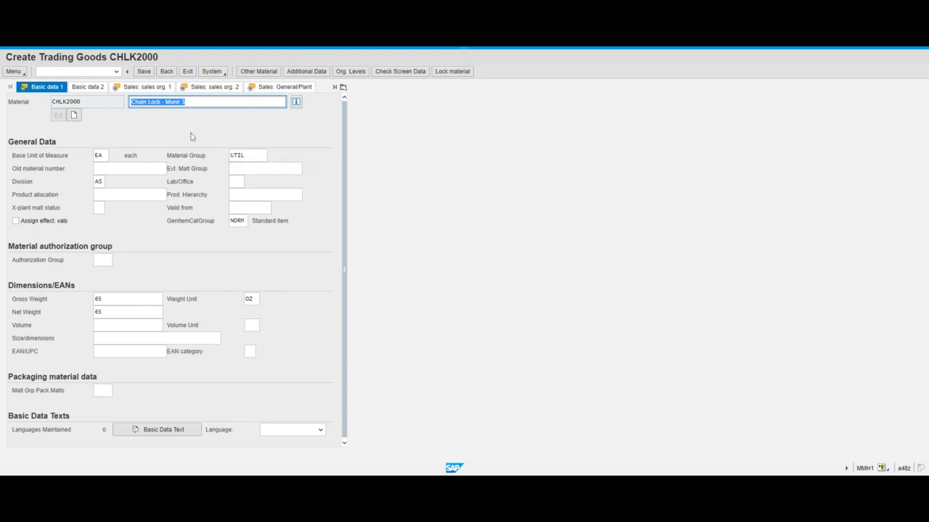
click(307, 73)
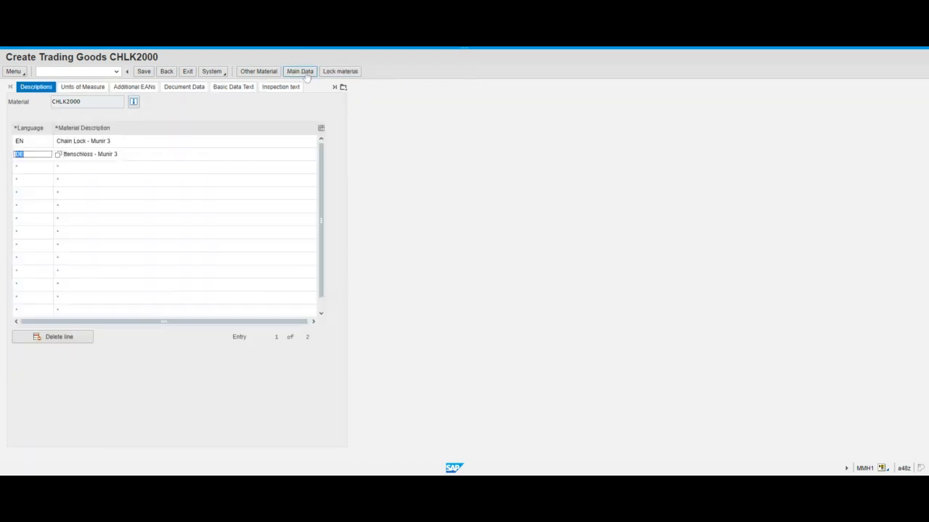
click(167, 72)
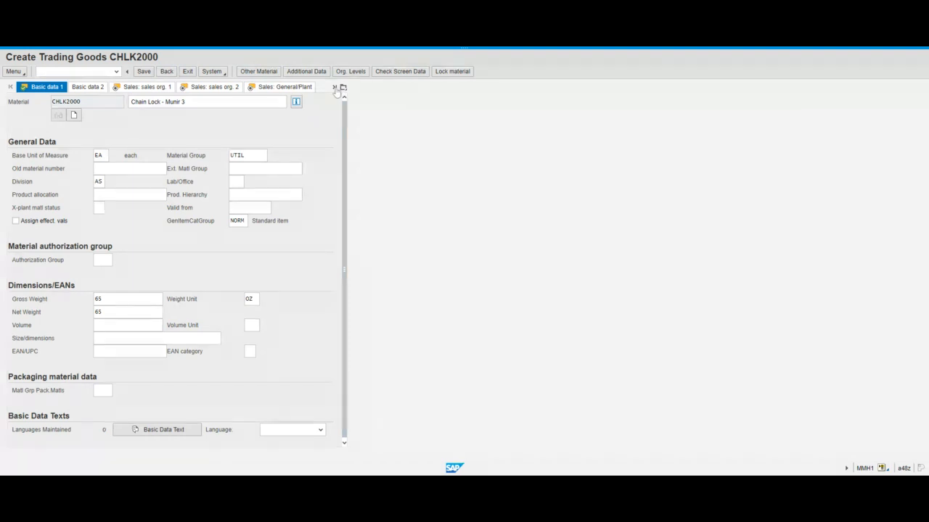
click(208, 101)
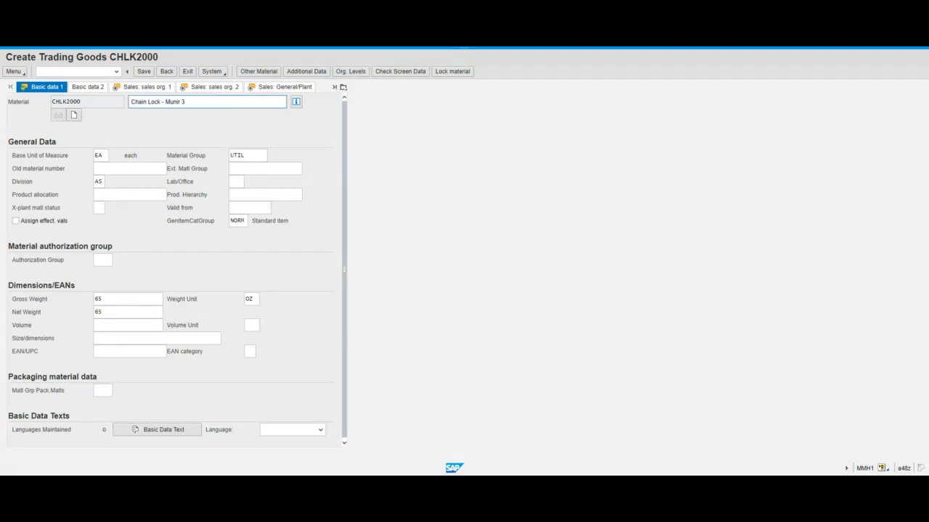
key(Return)
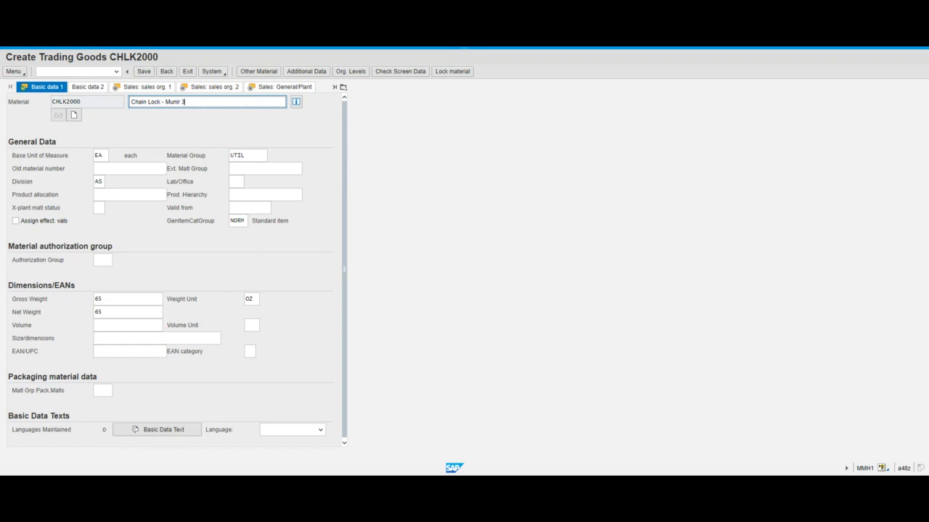
click(343, 87)
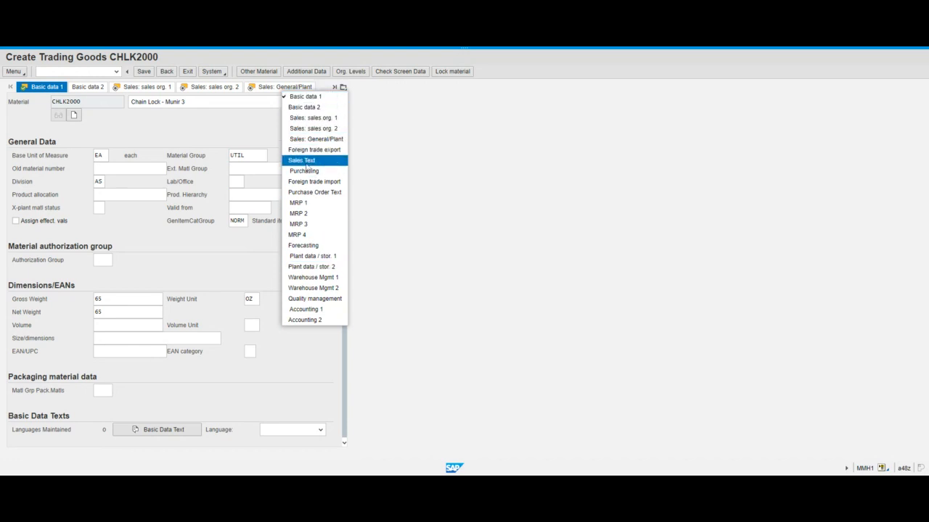
click(254, 102)
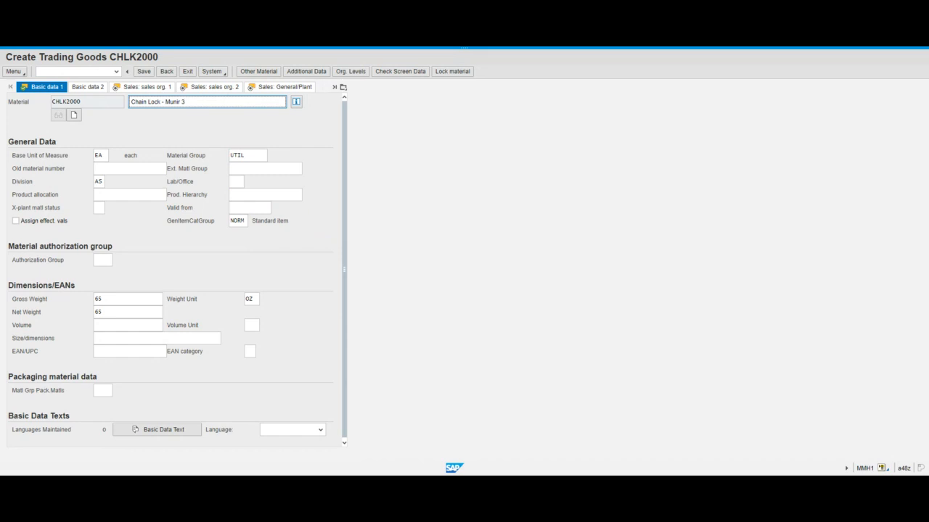
Review the sales org. 1 data: base unit of measure, division, delivering plant, and the tax classification of every US tax category
click(145, 87)
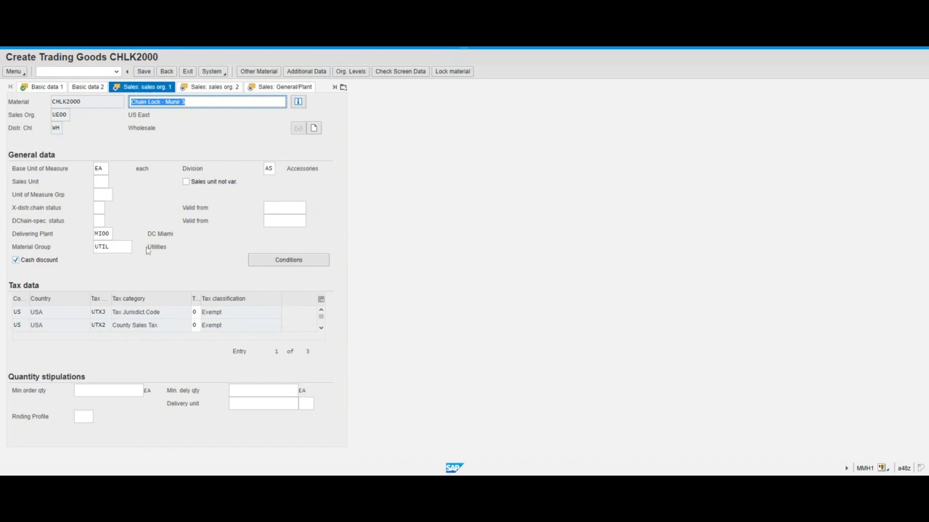
click(101, 168)
click(344, 87)
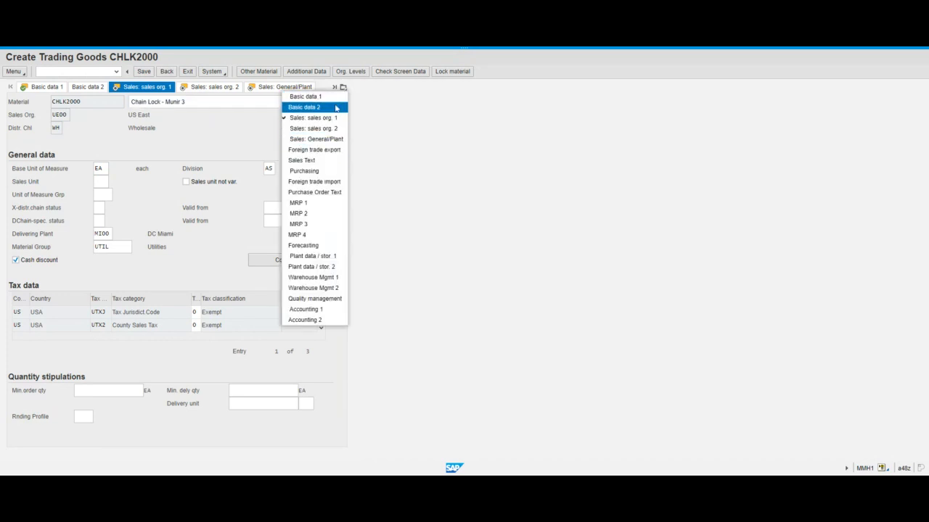
click(419, 150)
click(263, 101)
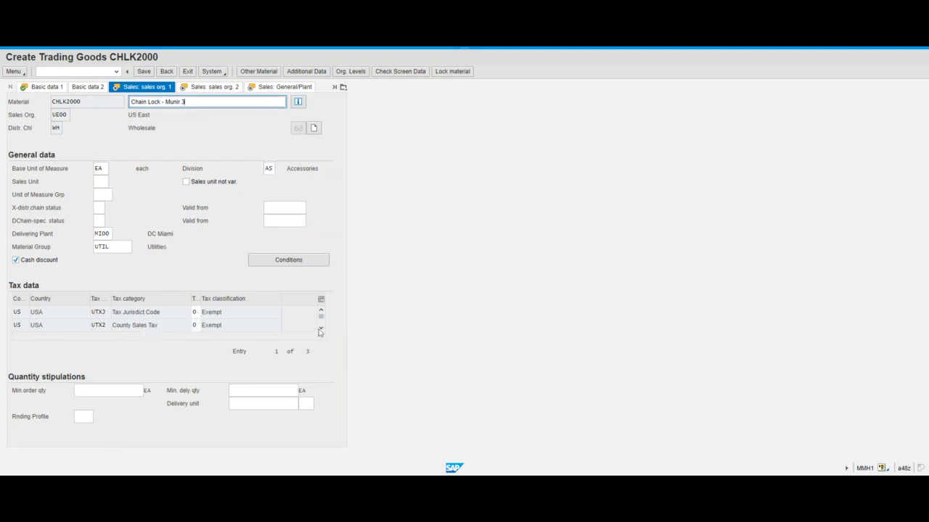
click(320, 328)
click(321, 329)
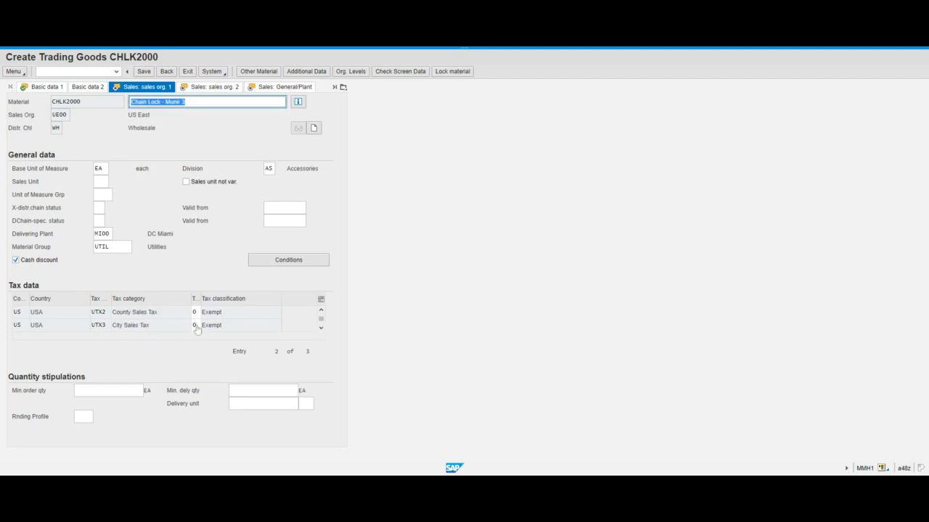
click(321, 330)
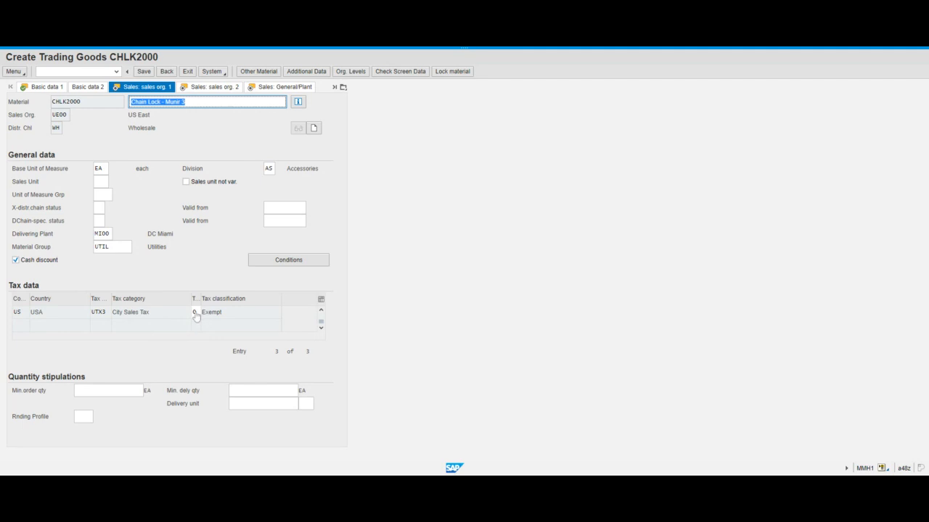
click(103, 234)
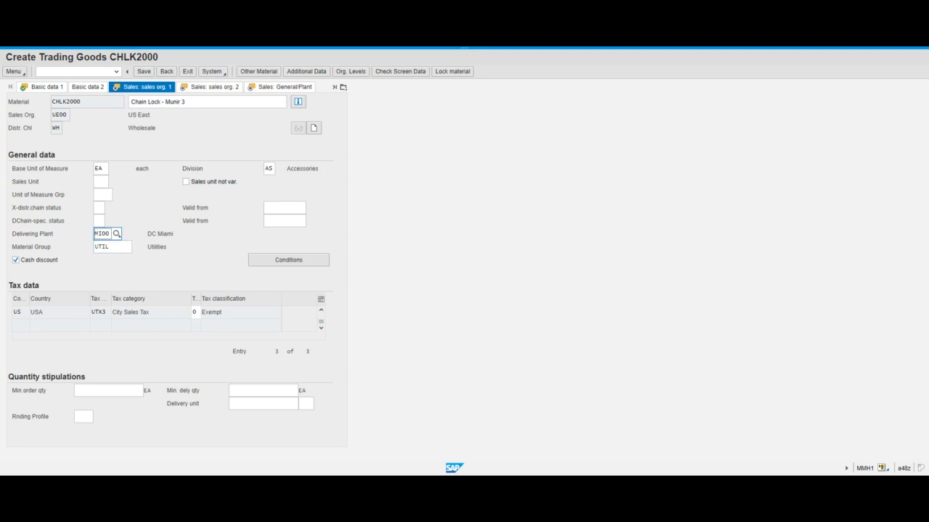
click(268, 168)
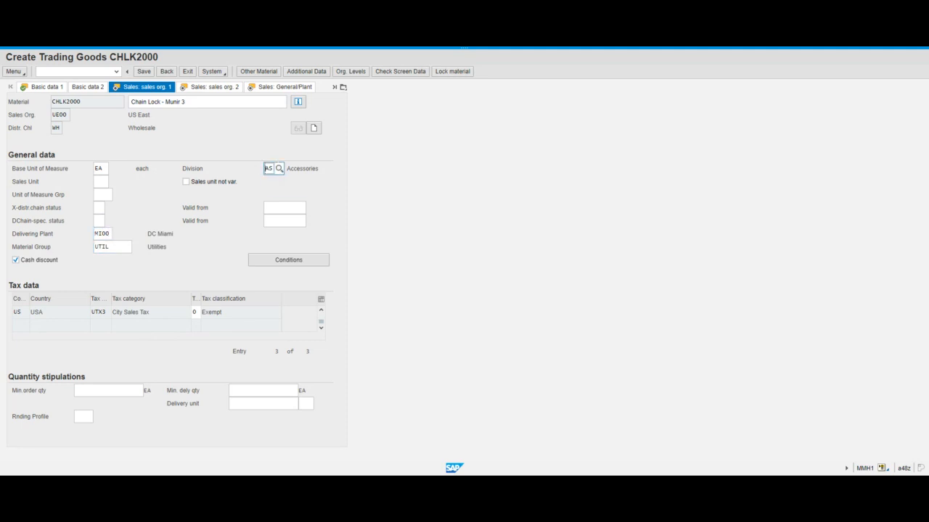
click(103, 168)
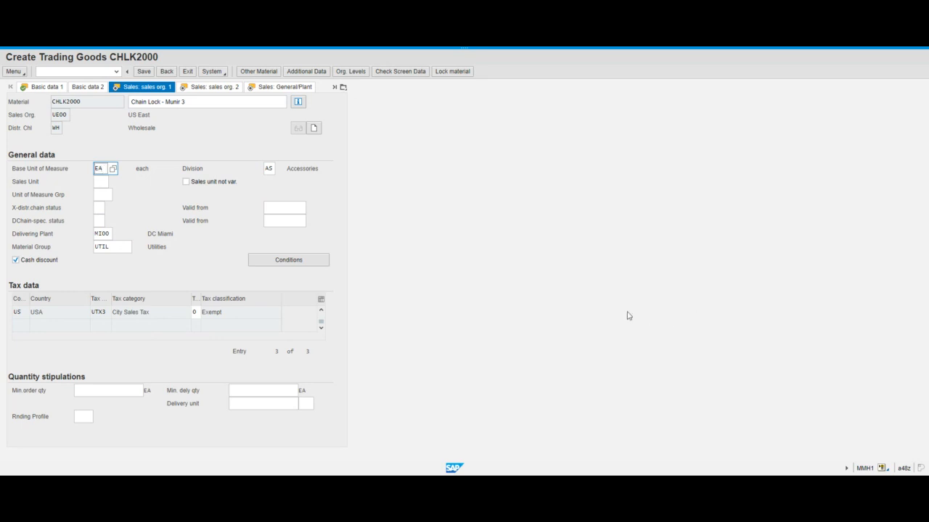
Create a PR00 price condition with a scale from 1 EA at 69 USD, and return to the sales org. 1 data
click(288, 264)
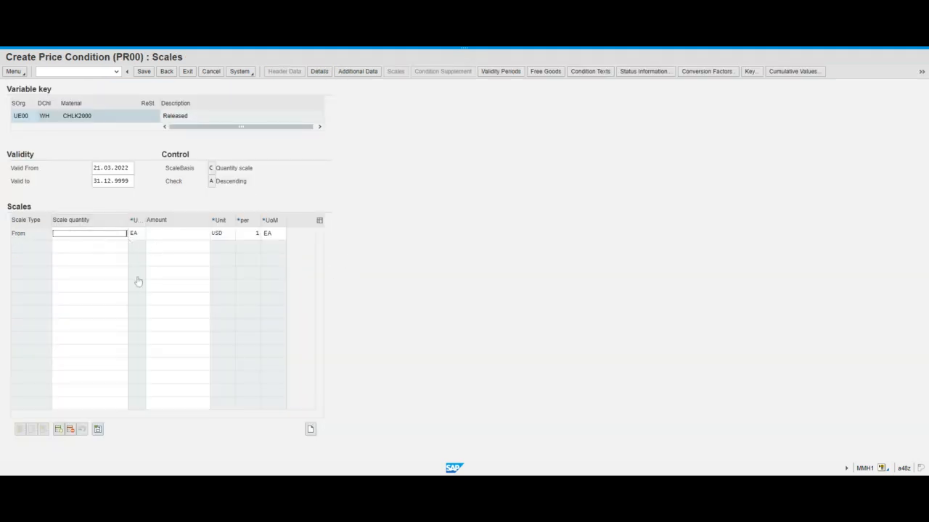
click(171, 239)
click(178, 233)
text(69)
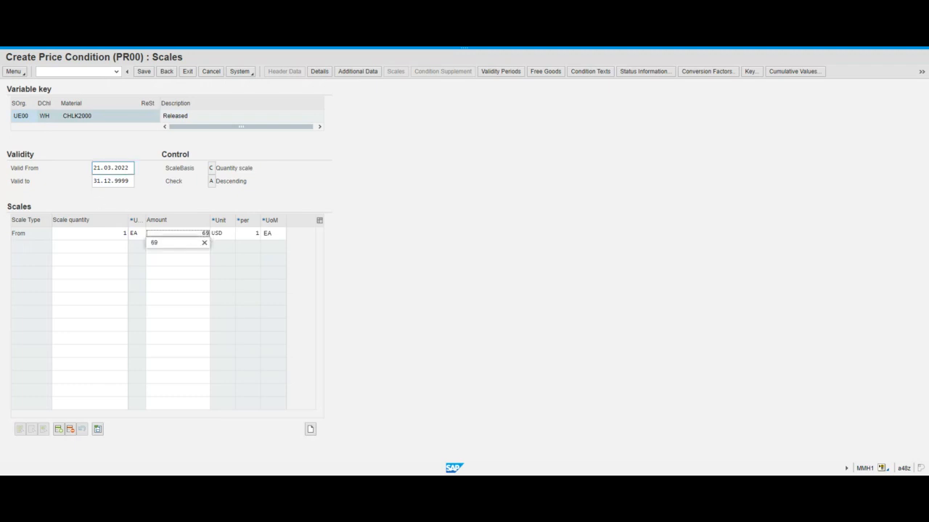
click(102, 168)
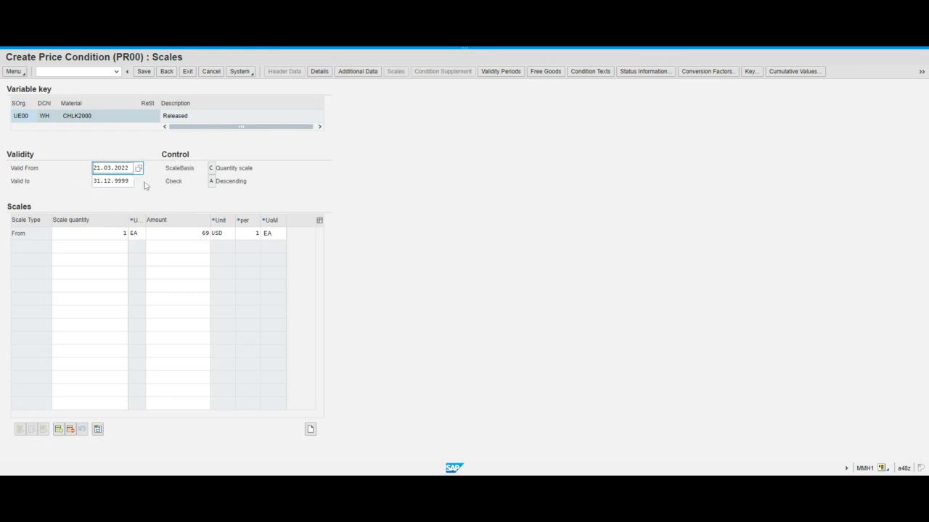
click(166, 71)
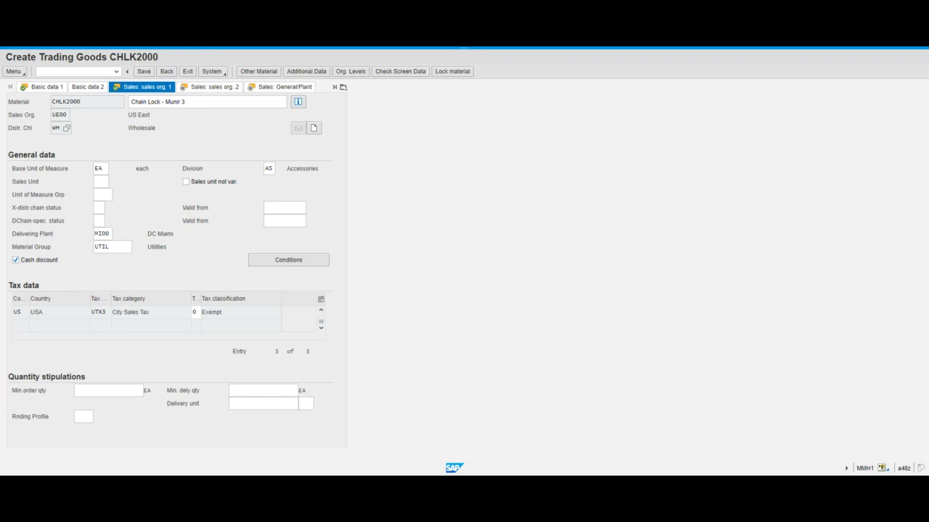
Review the material statistics group and general item category group in the sales org. 2 data
click(221, 87)
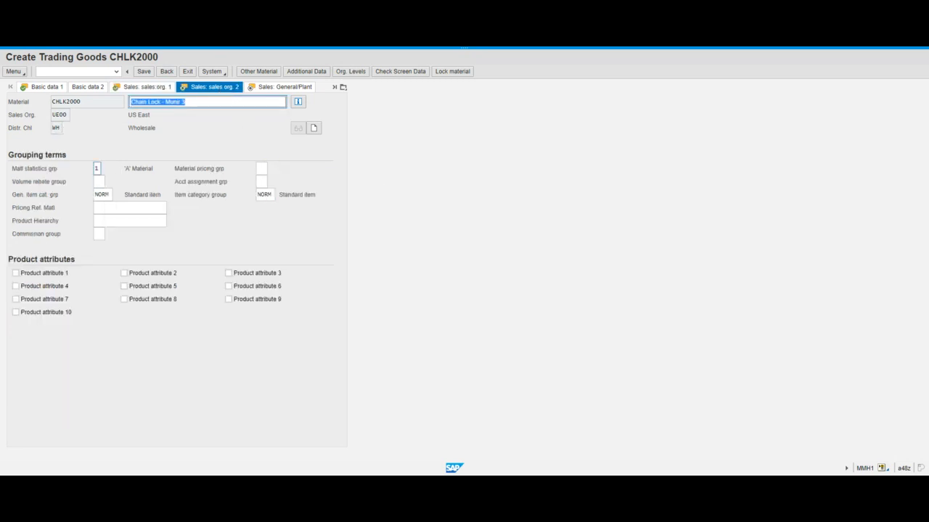
click(97, 168)
click(97, 194)
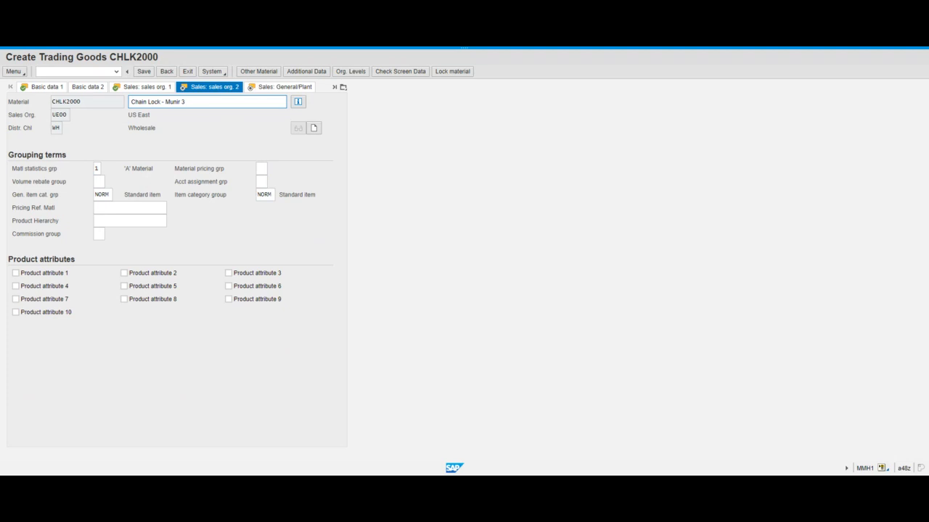
Review the sales general/plant data: loading group, transportation group, availability check, net and gross weights, and base unit of measure
click(289, 87)
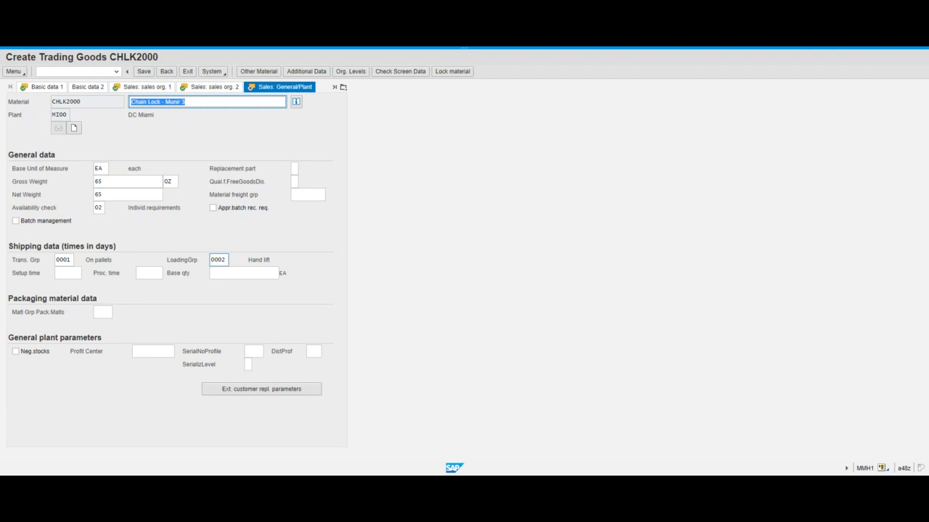
click(218, 260)
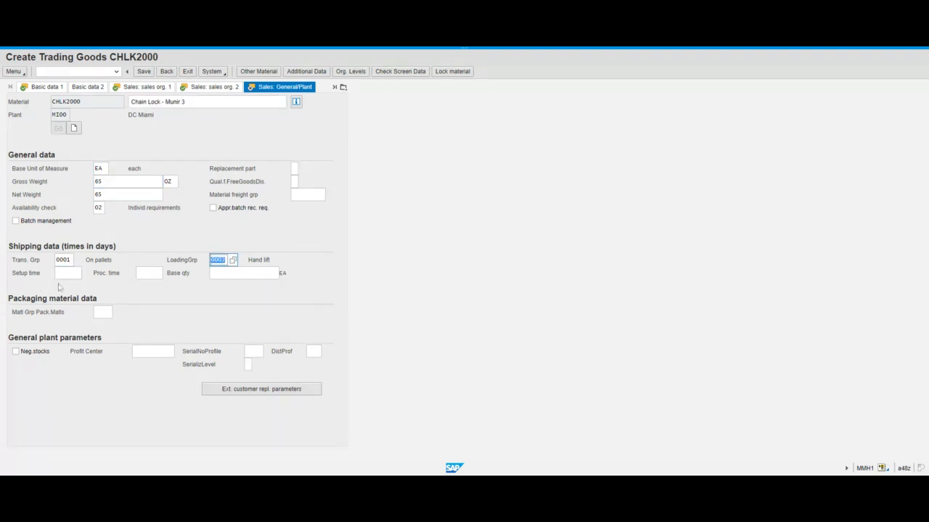
click(71, 260)
drag(71, 259, 56, 260)
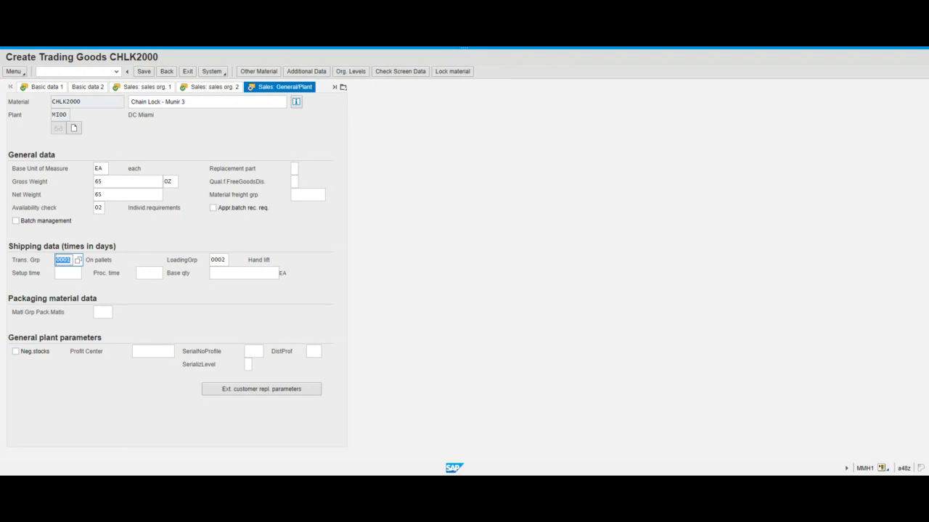
click(97, 207)
drag(102, 208, 95, 208)
click(104, 194)
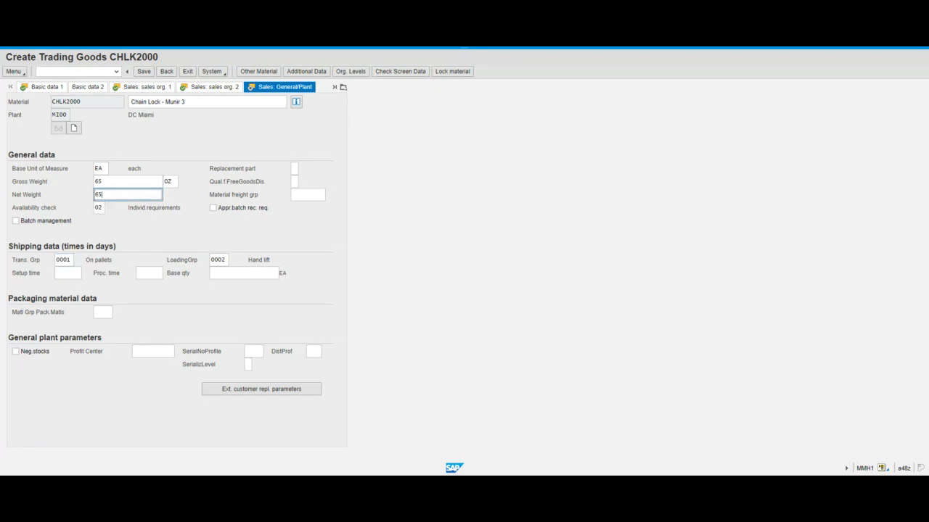
click(101, 181)
click(99, 169)
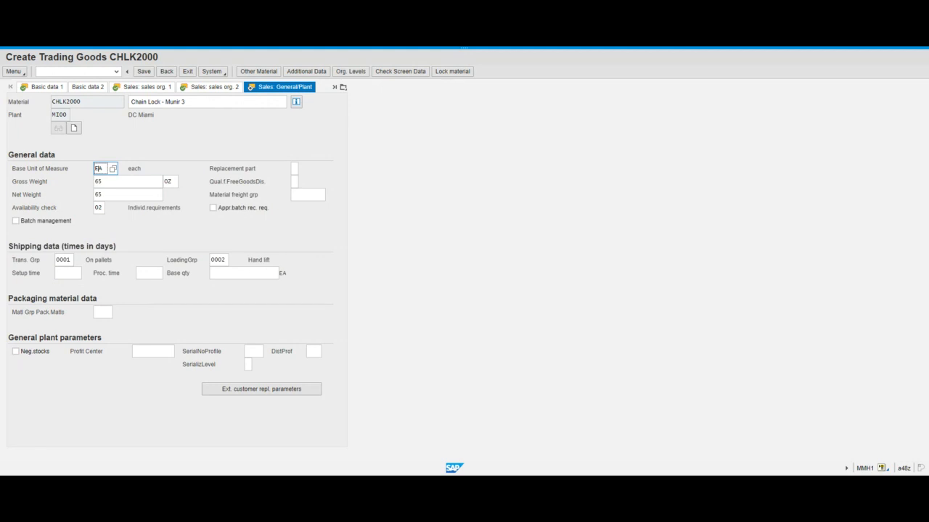
click(102, 181)
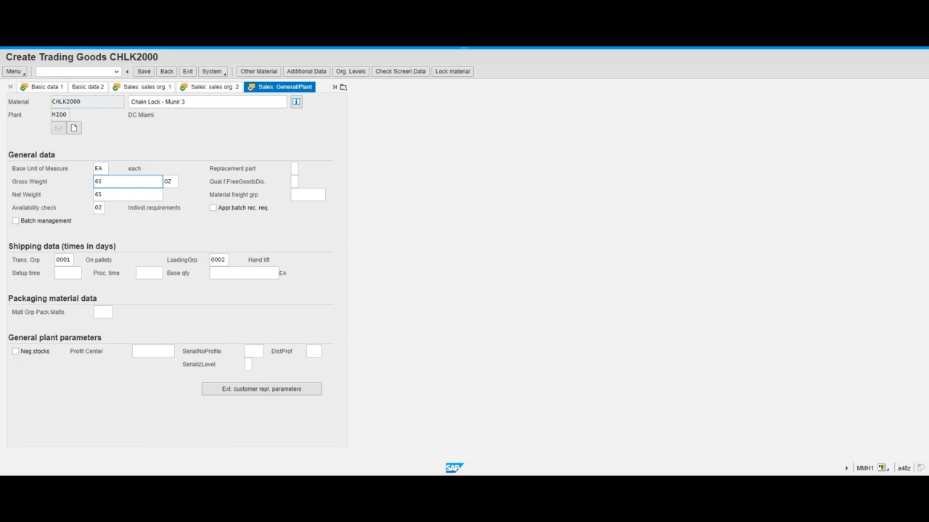
Open the purchasing data and check the purchasing group against the list of available purchasing groups
click(344, 87)
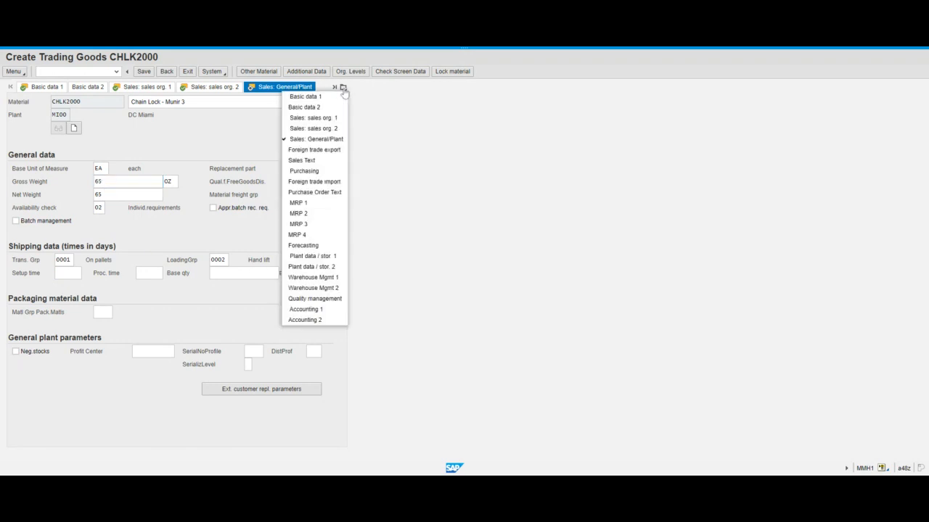
click(307, 171)
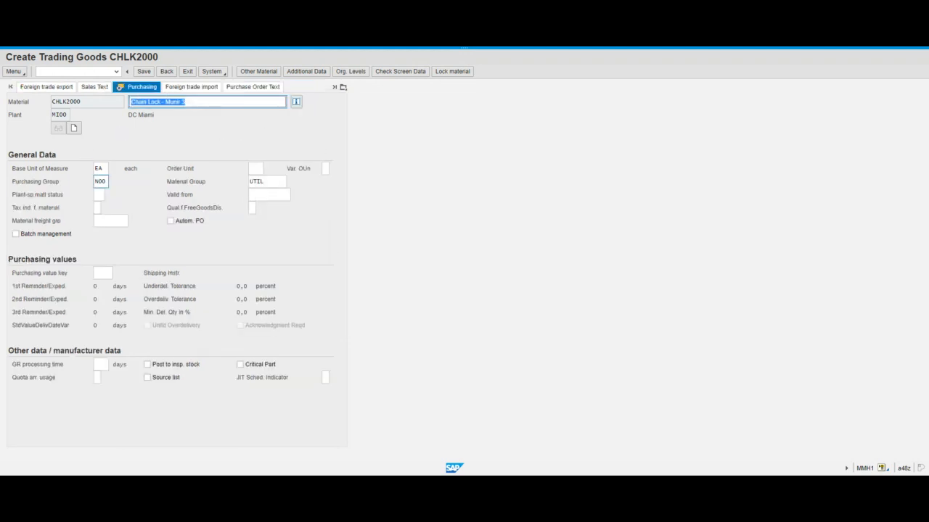
click(101, 182)
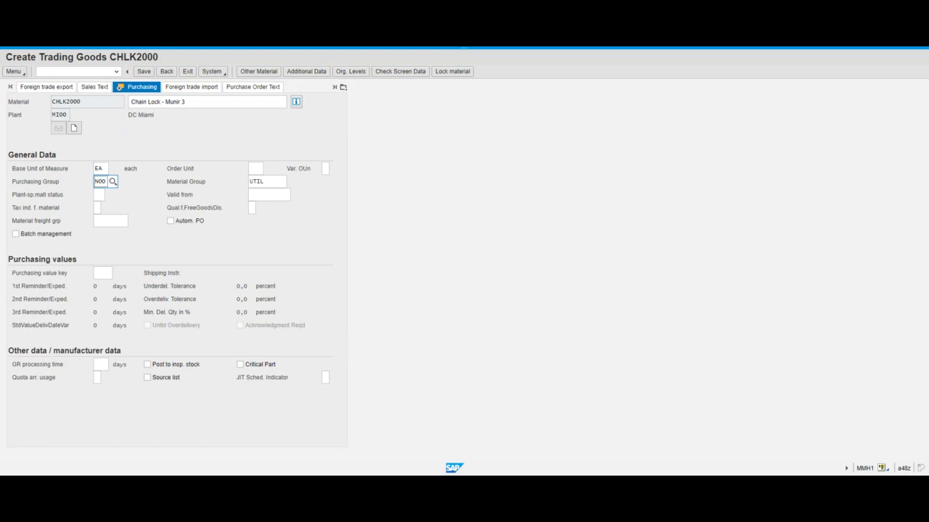
drag(106, 182, 98, 182)
click(112, 181)
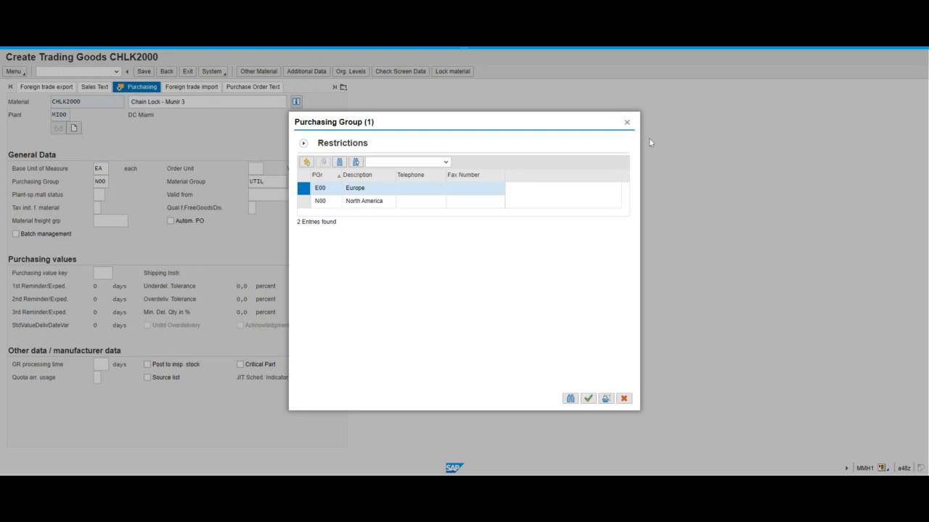
click(626, 122)
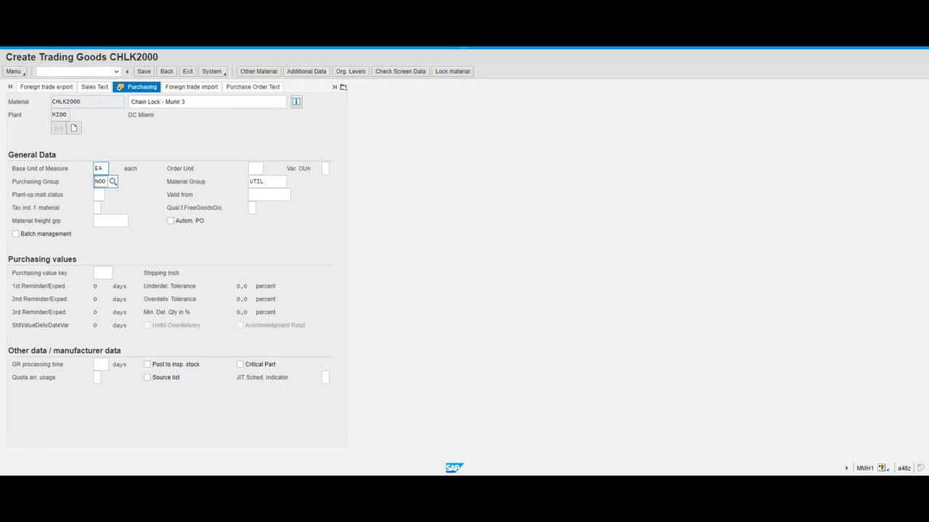
Review the MRP 1 data: lot size, minimum lot size, MRP type, purchasing group and base unit of measure
click(343, 89)
click(304, 203)
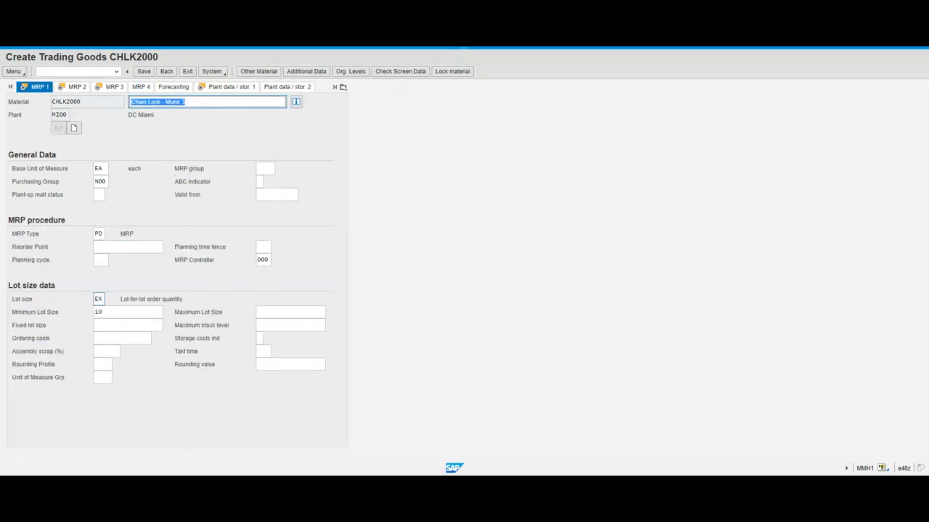
click(99, 299)
click(106, 312)
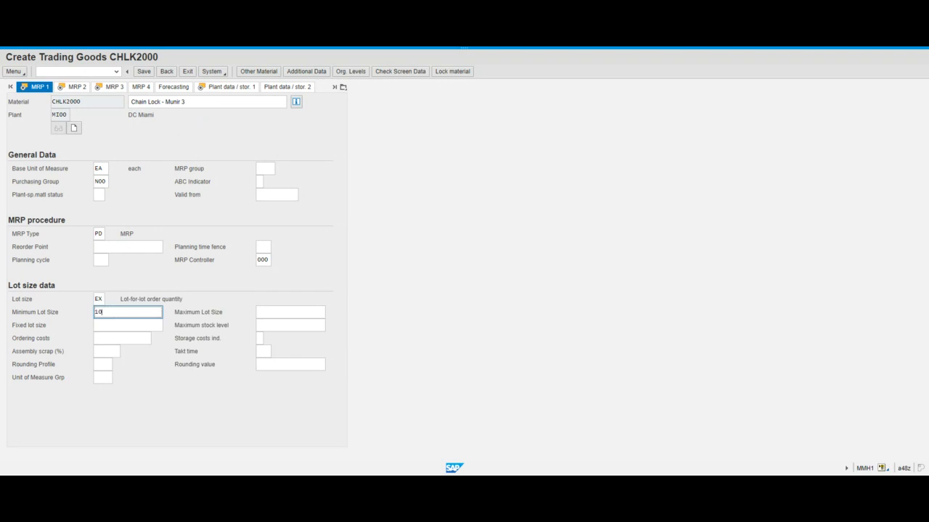
click(99, 299)
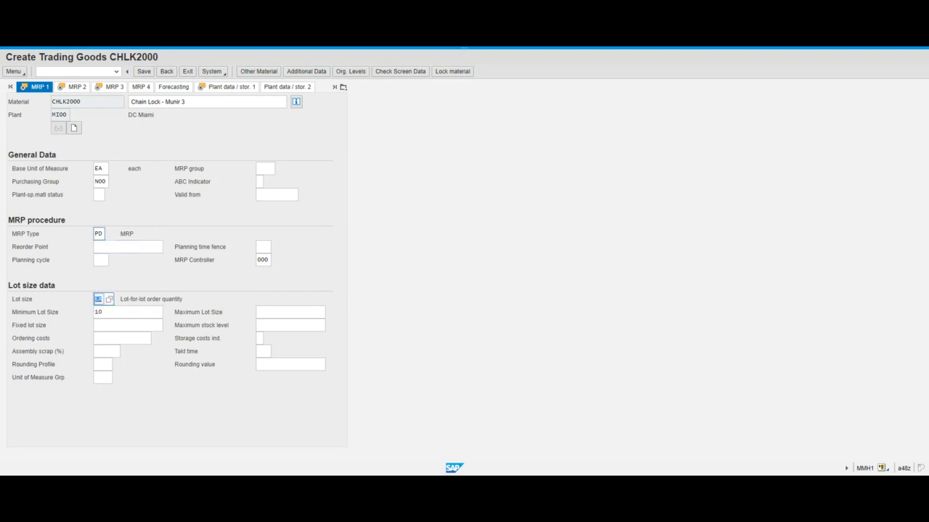
click(100, 233)
click(100, 168)
double_click(99, 299)
double_click(99, 312)
double_click(99, 234)
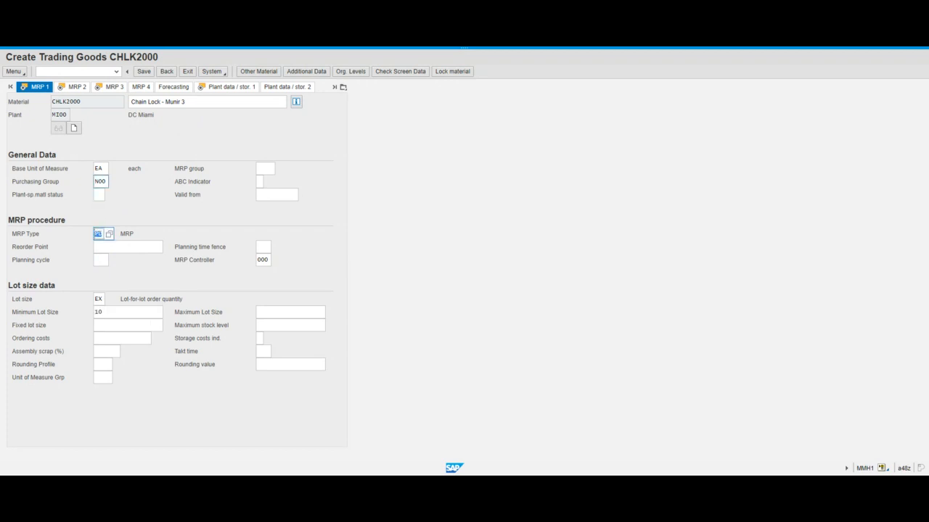
double_click(100, 181)
double_click(99, 169)
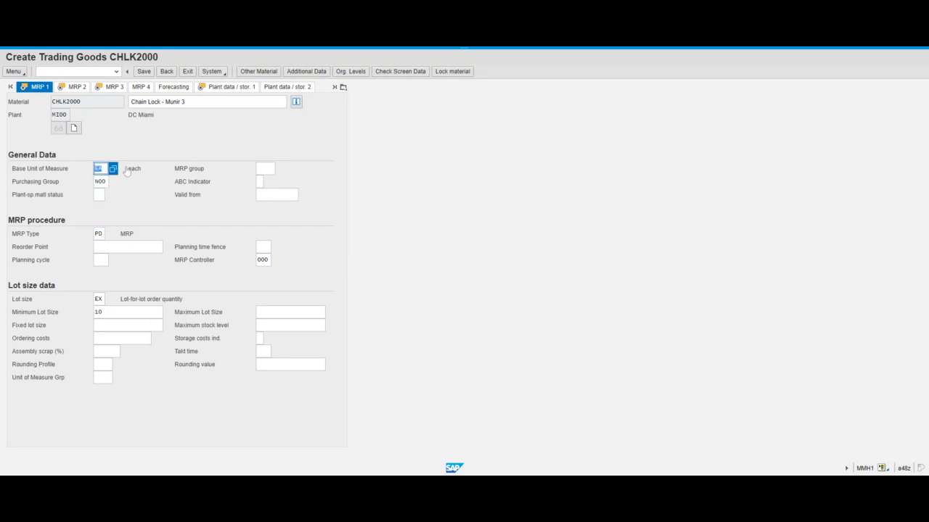
click(455, 165)
Enter a planned delivery time of 6 days in the MRP 2 data and check the availability check in MRP 3
click(76, 88)
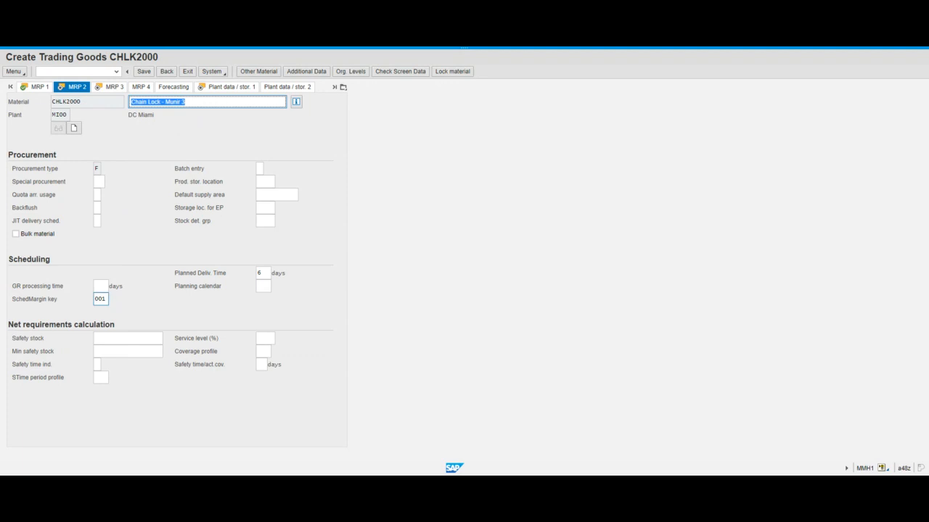
drag(95, 300, 101, 300)
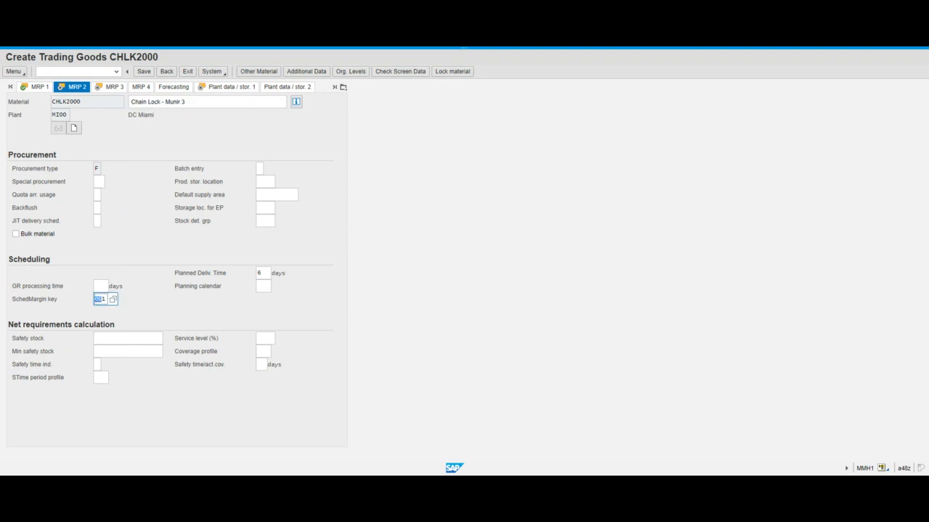
double_click(259, 274)
text(6)
click(113, 88)
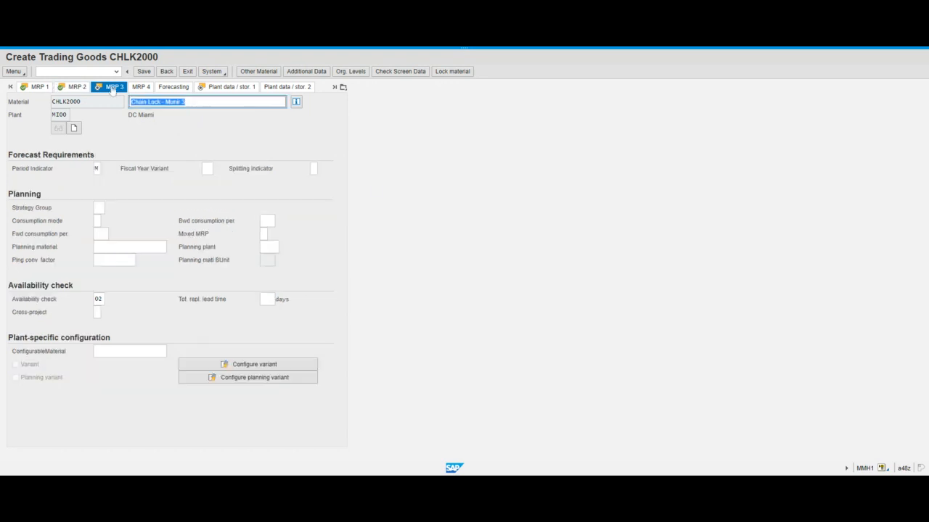
click(100, 298)
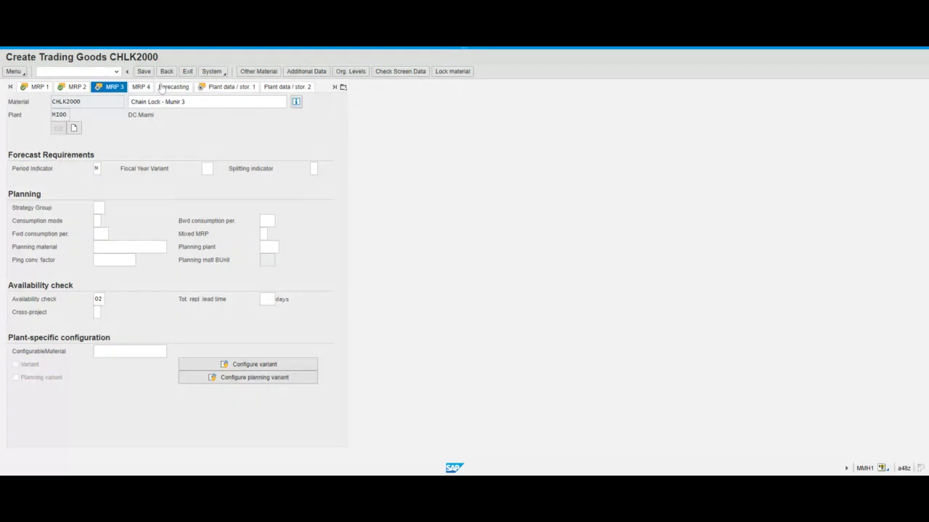
Open the Accounting 1 data and enter a moving price of 32
click(343, 87)
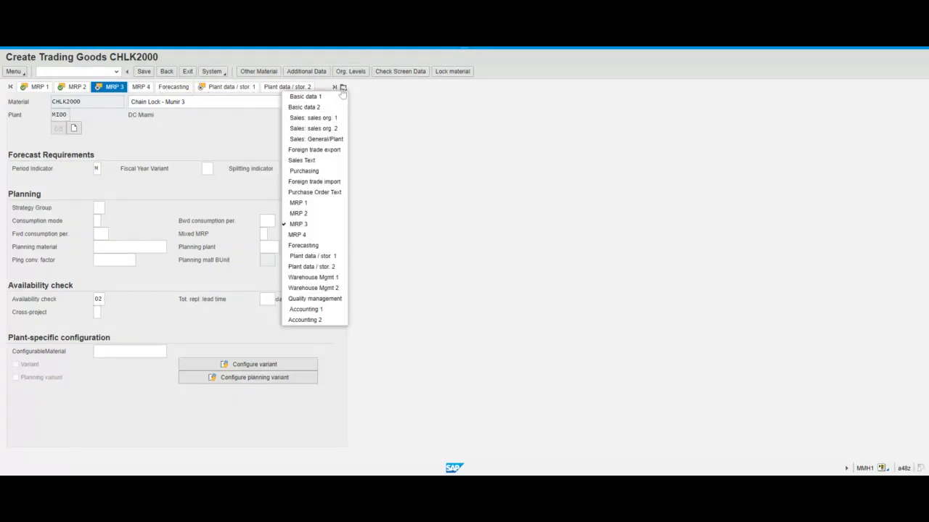
click(305, 309)
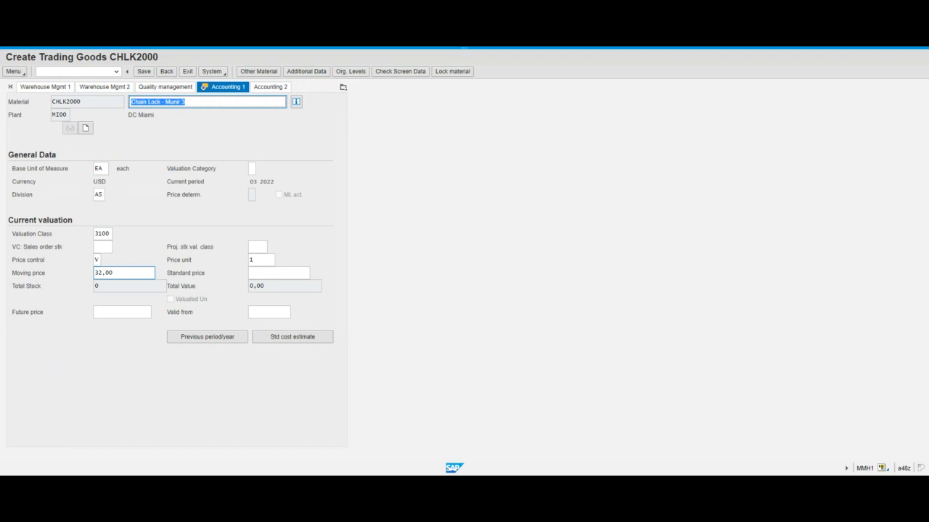
click(101, 273)
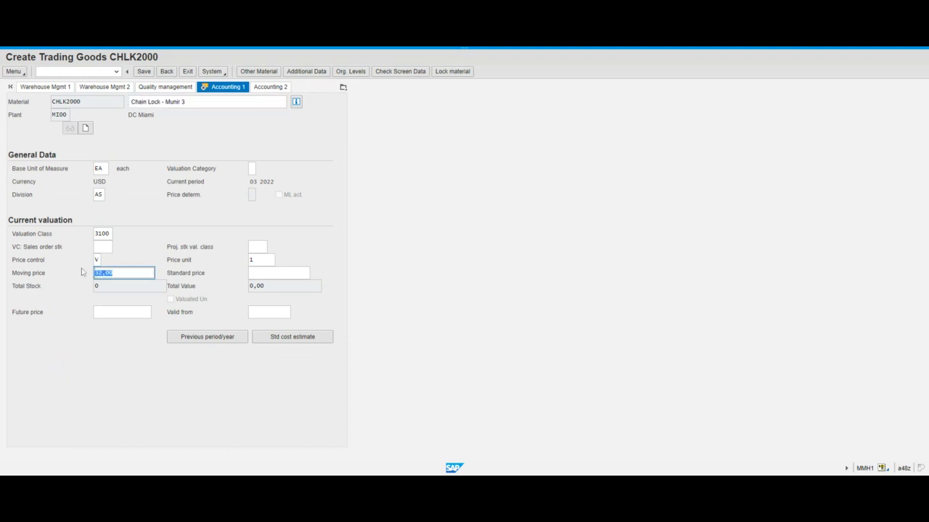
text(32)
click(122, 407)
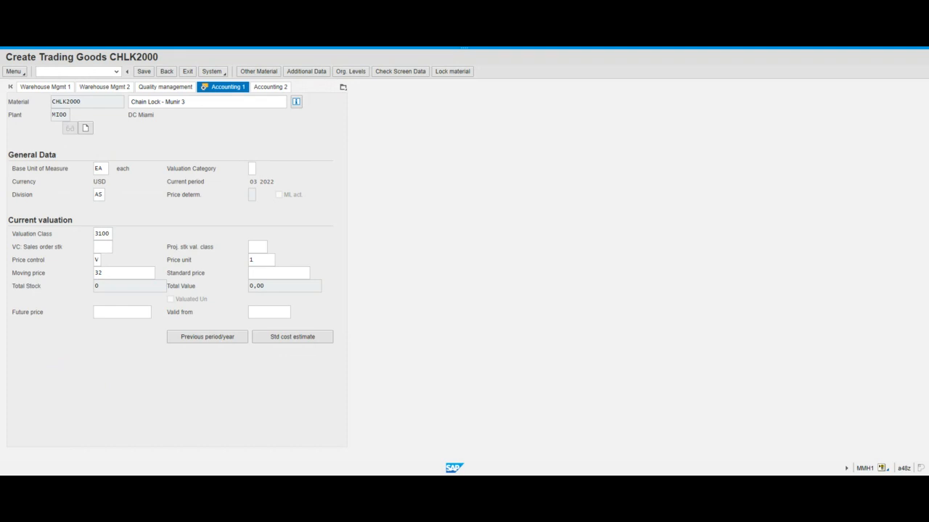
Try to set the moving price to 33.50 with a decimal point
click(102, 272)
double_click(98, 274)
text(33.50)
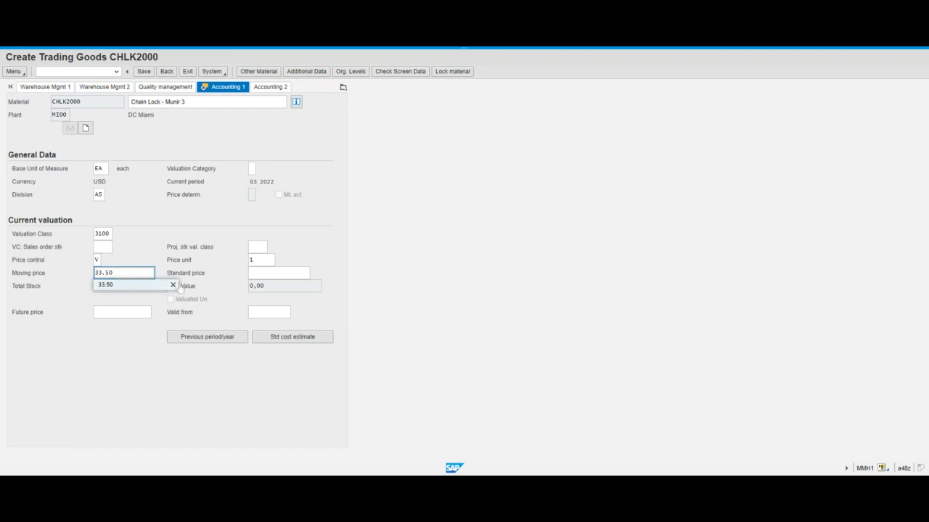
click(105, 285)
key(Return)
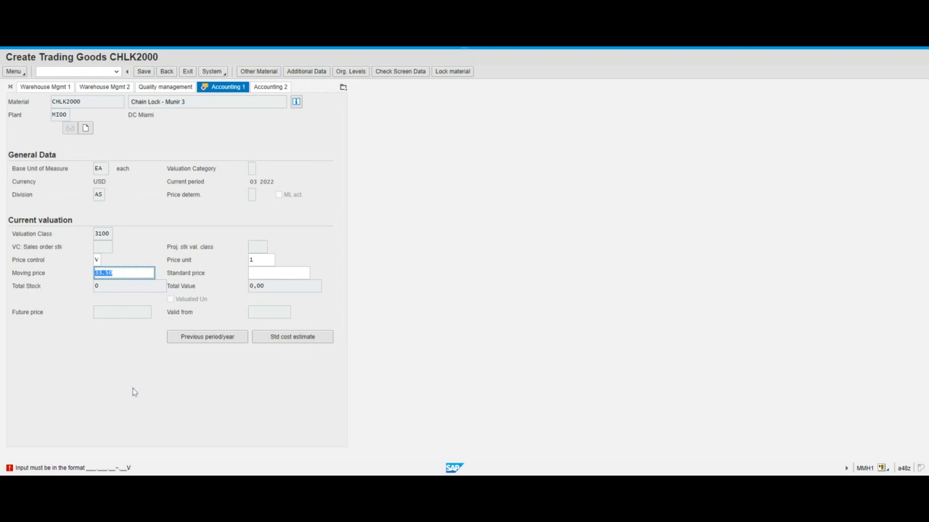
Set the moving price to 33,50 with a decimal comma and save the new material
click(114, 272)
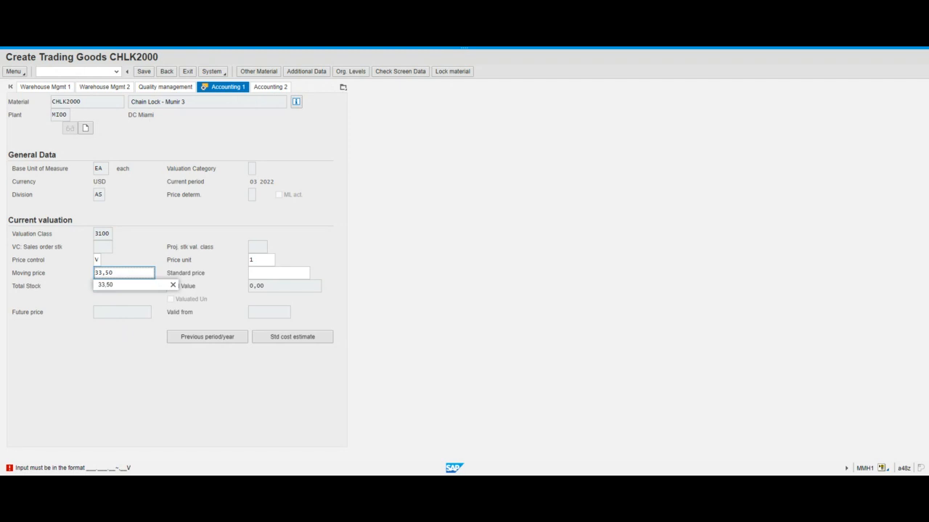
key(Return)
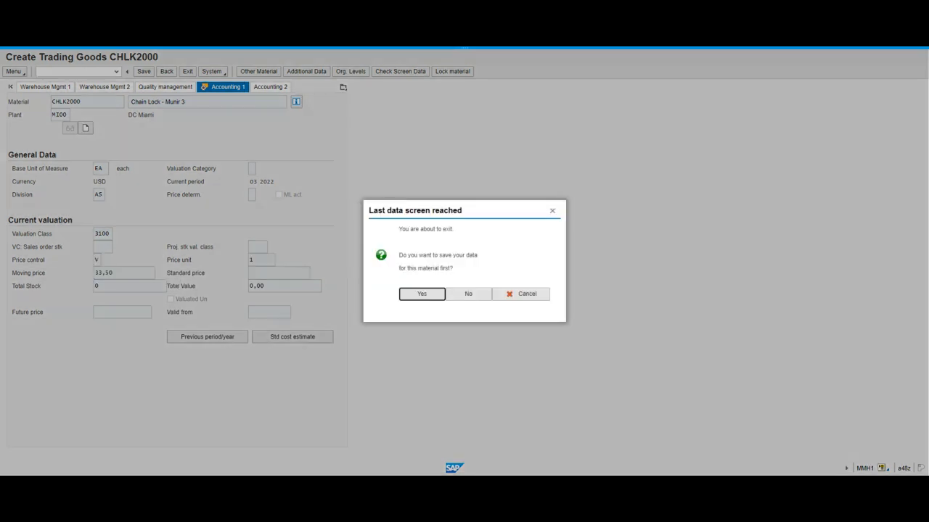
key(Return)
click(421, 295)
click(428, 295)
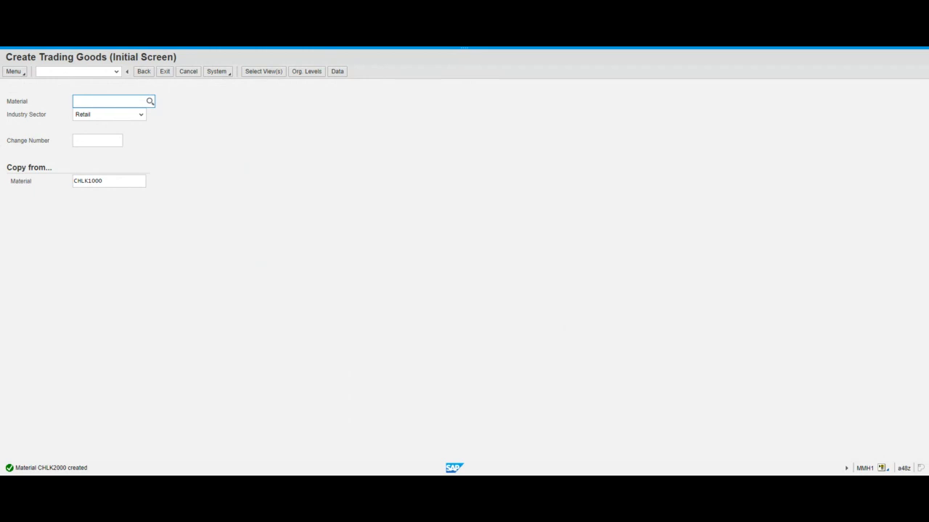
Clear the copy-from material and switch to the Change Material transaction MM02
drag(108, 181, 67, 184)
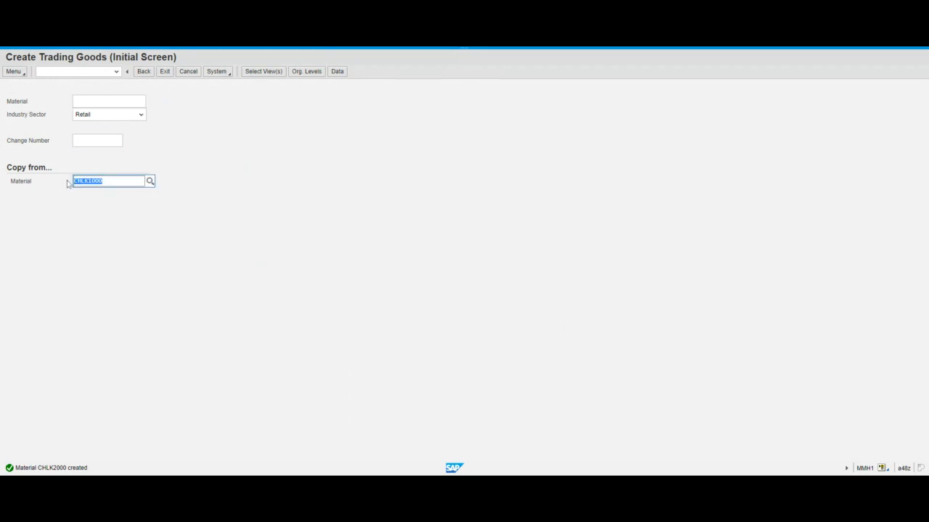
key(Delete)
click(144, 72)
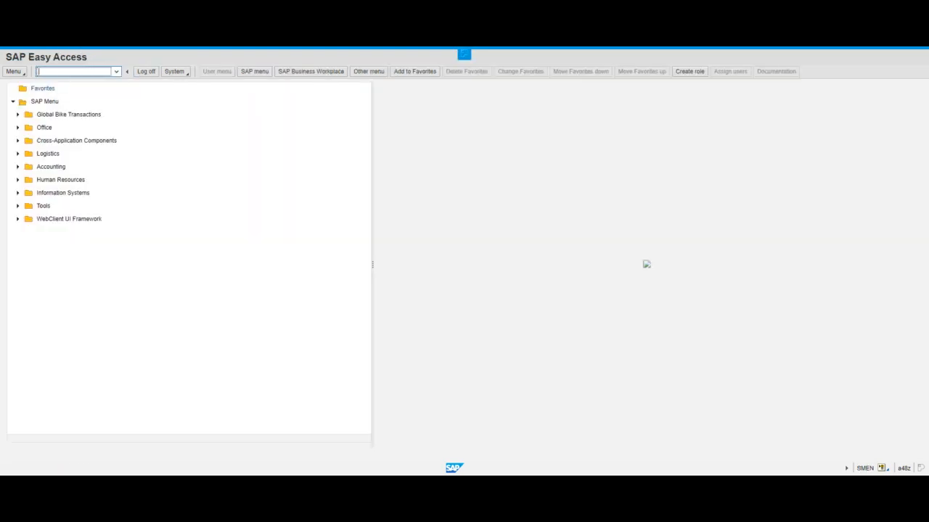
text(mm02)
key(Return)
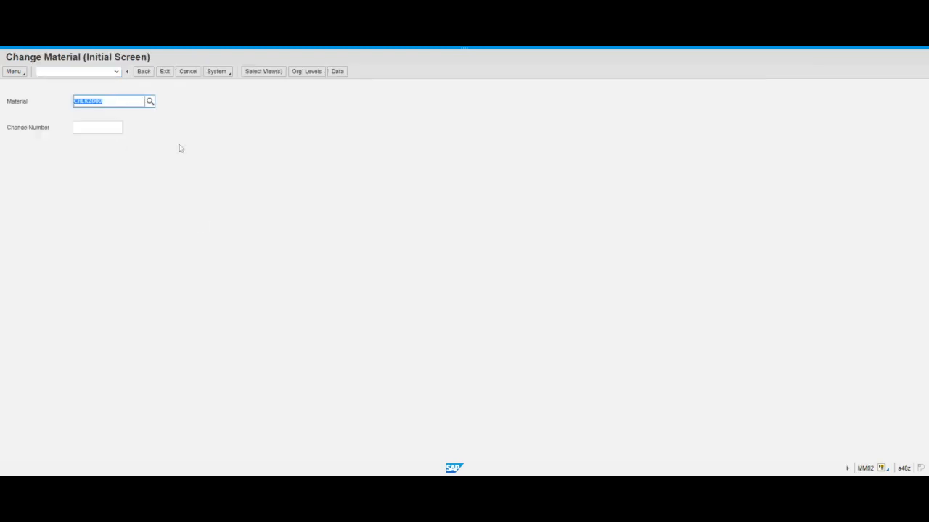
key(End)
drag(857, 469, 874, 469)
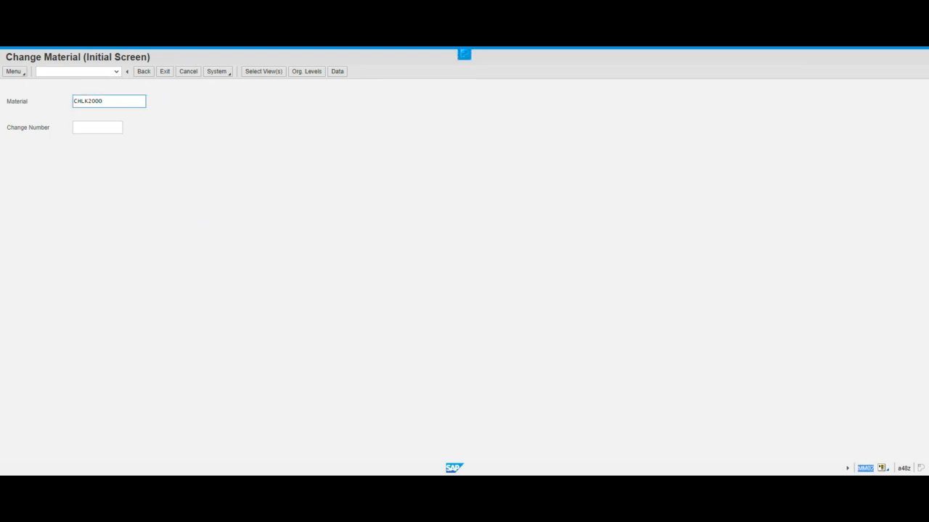
Open the view selection for CHLK2000 and select Basic Data 1, Sales Org. Data 1 and 2, Sales General/Plant Data, Purchasing and MRP 1 to 4
click(105, 100)
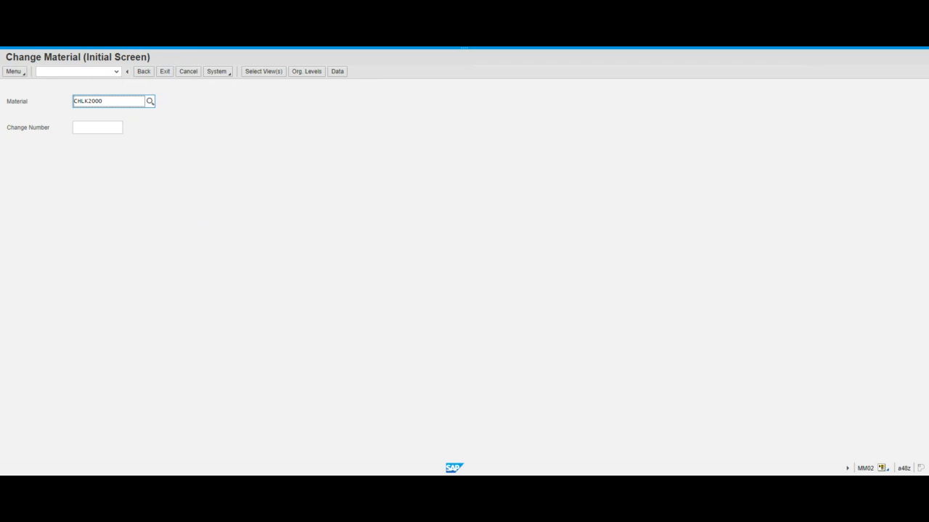
key(Return)
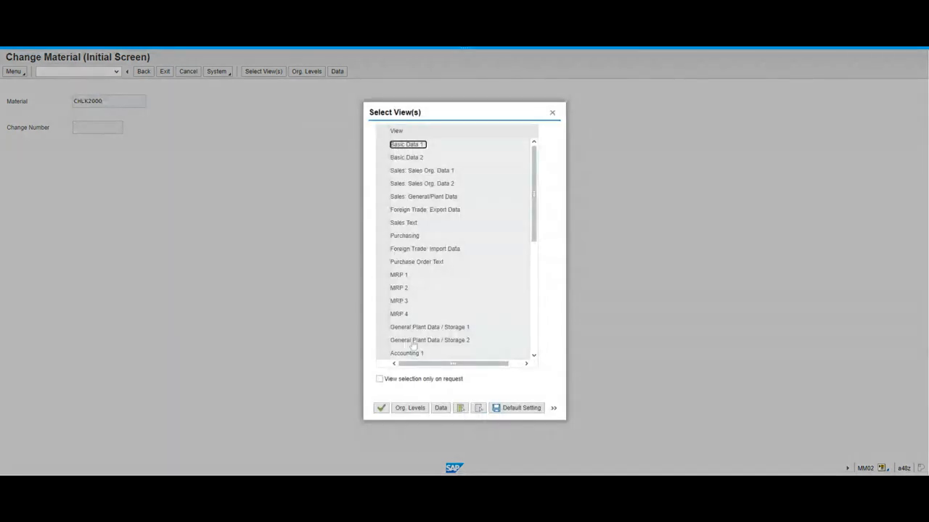
click(381, 144)
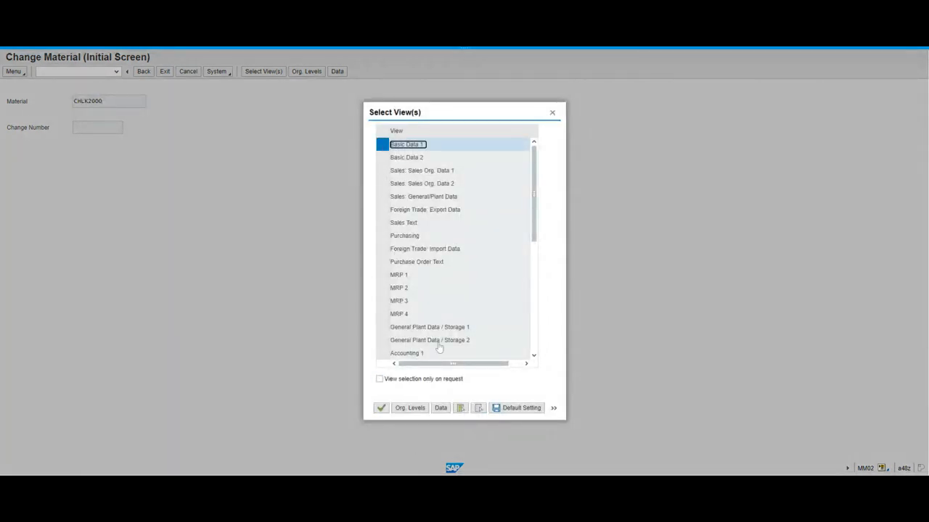
click(383, 171)
click(382, 183)
click(383, 197)
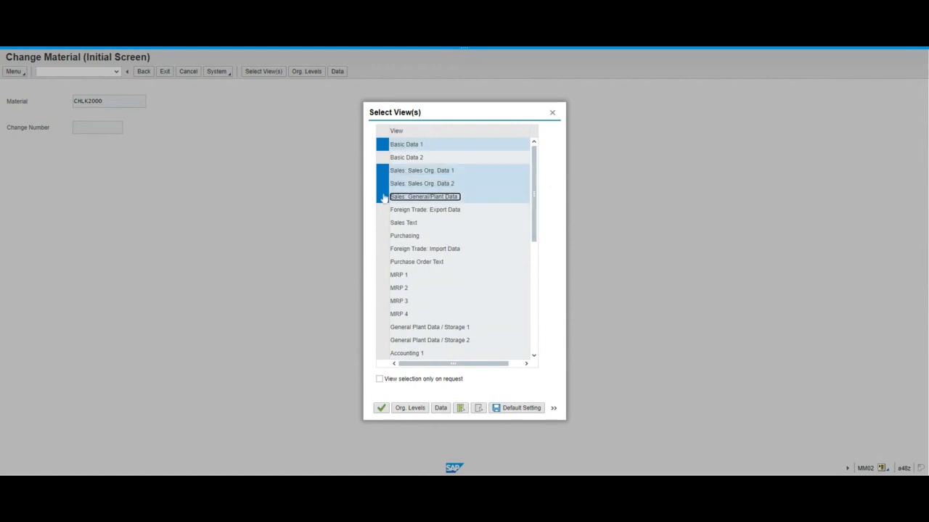
click(382, 235)
click(382, 275)
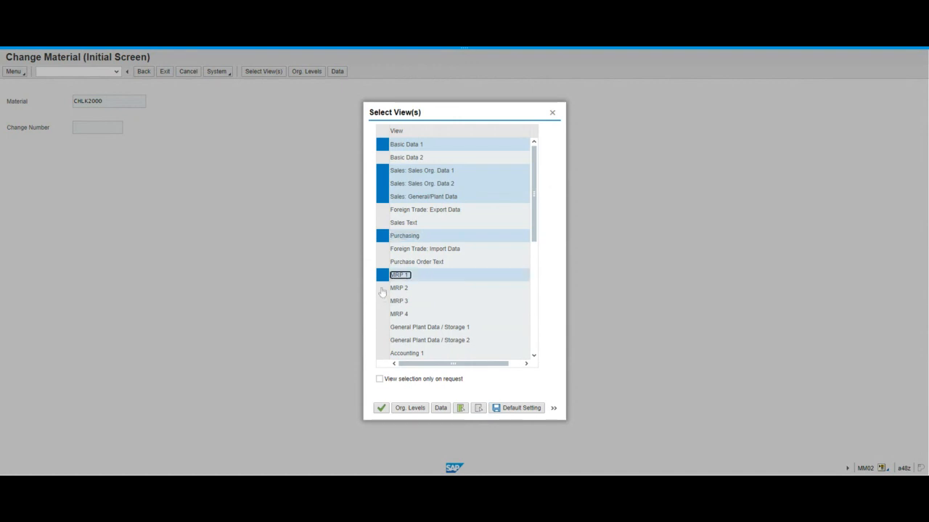
click(383, 288)
click(382, 301)
click(383, 314)
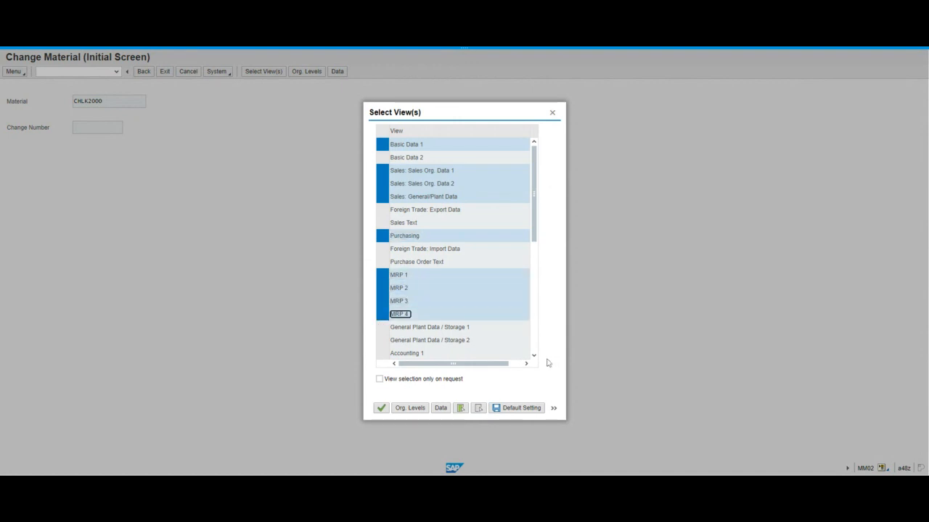
Add the General Plant Data / Storage 1 and Accounting 1 views, deselect MRP 4, and confirm the view selection
click(533, 357)
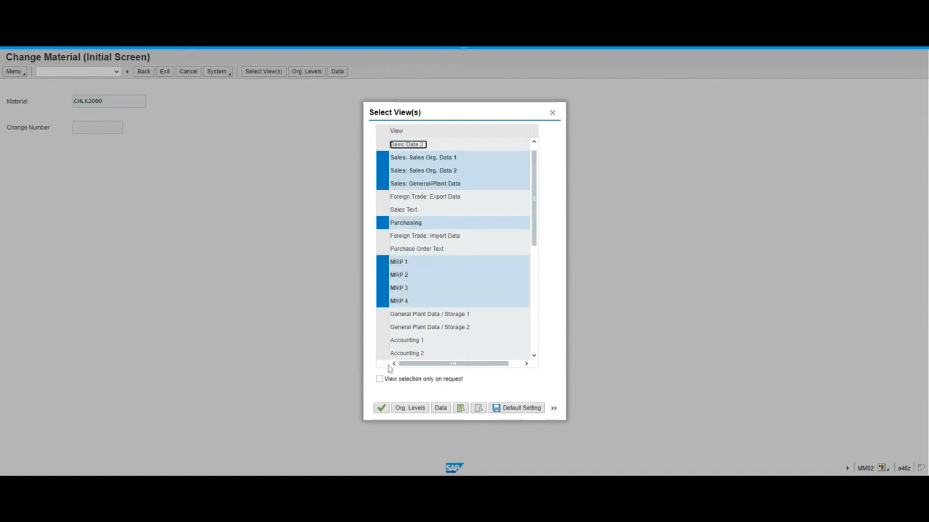
click(383, 314)
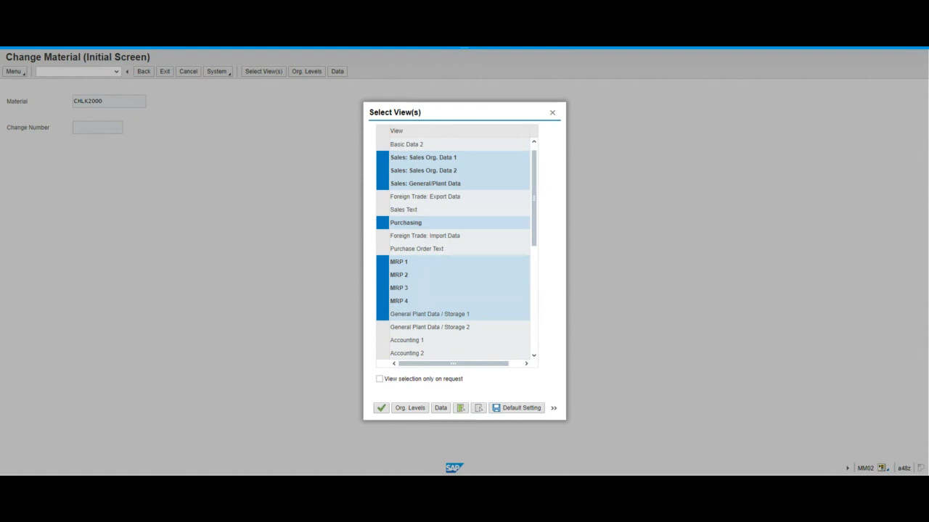
click(383, 301)
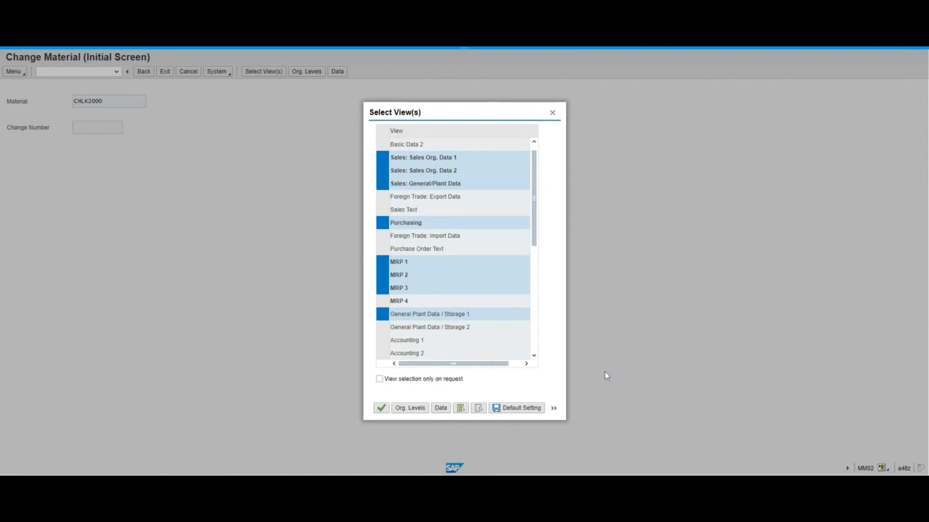
click(380, 342)
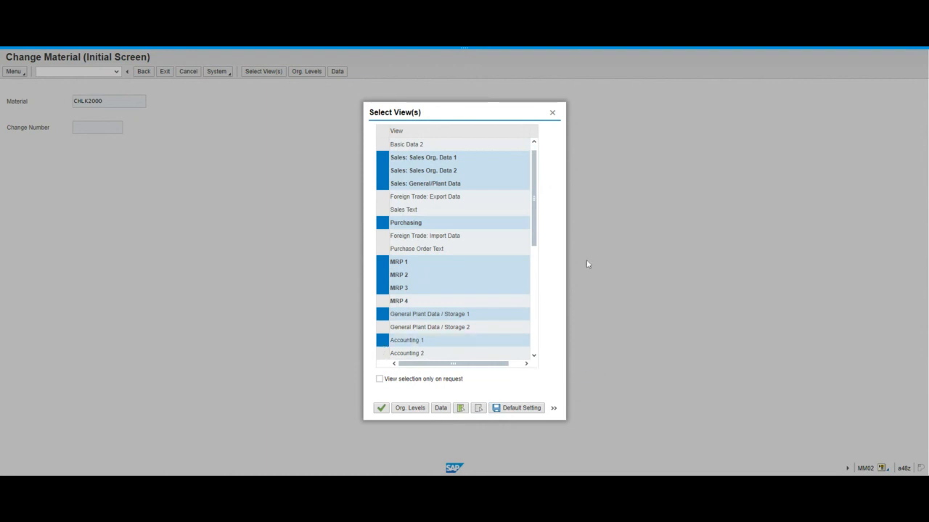
click(534, 142)
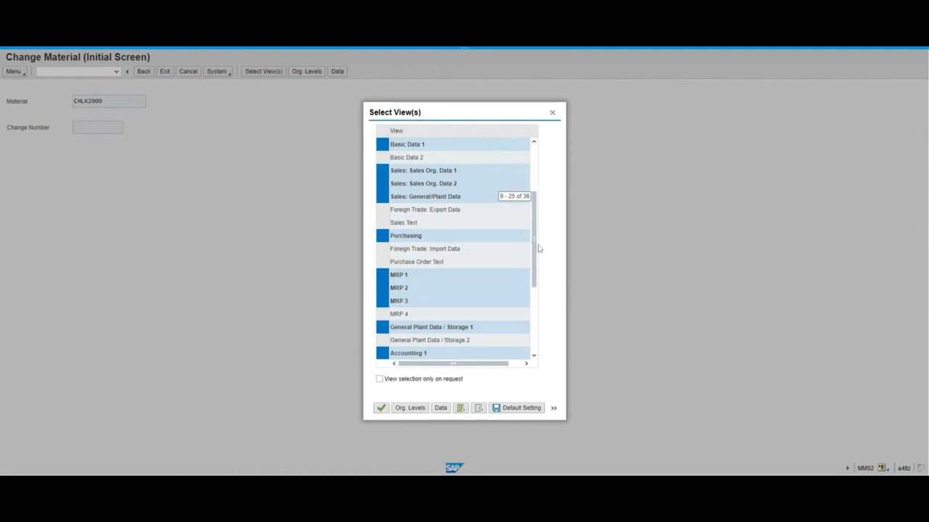
click(534, 320)
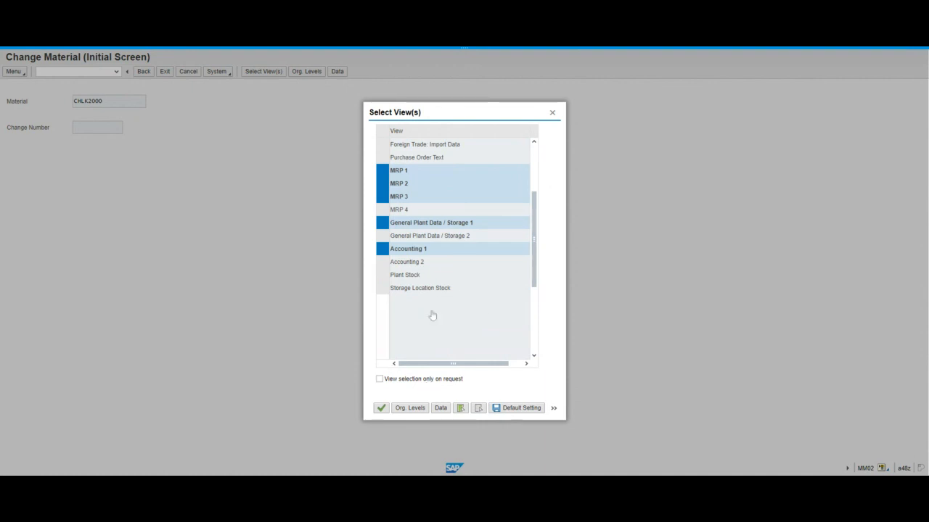
click(381, 408)
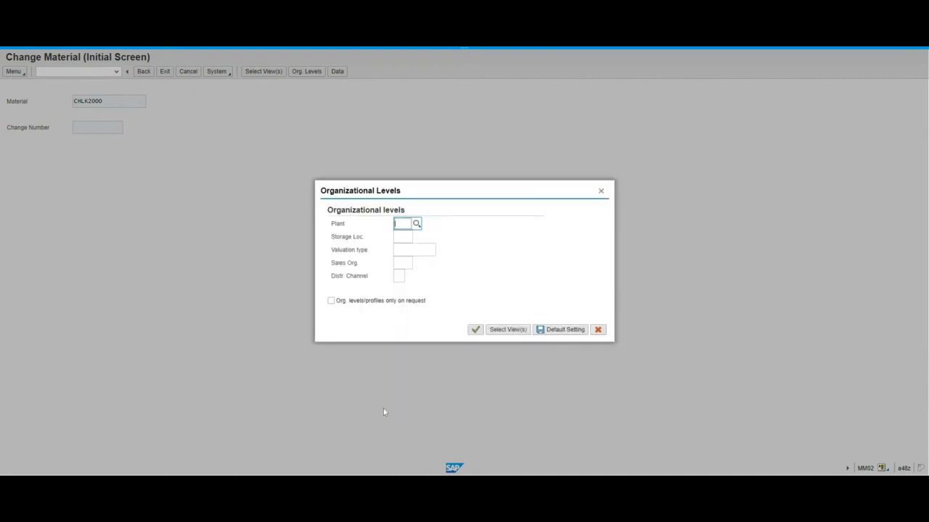
Set the organizational levels for changing CHLK2000 to plant MI00 and storage location TG00
text(m)
click(404, 267)
click(403, 239)
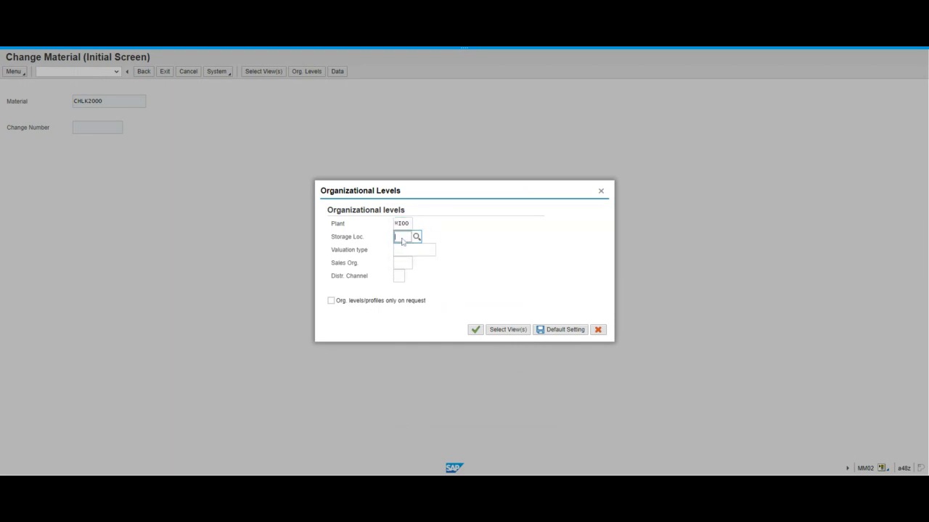
text(t)
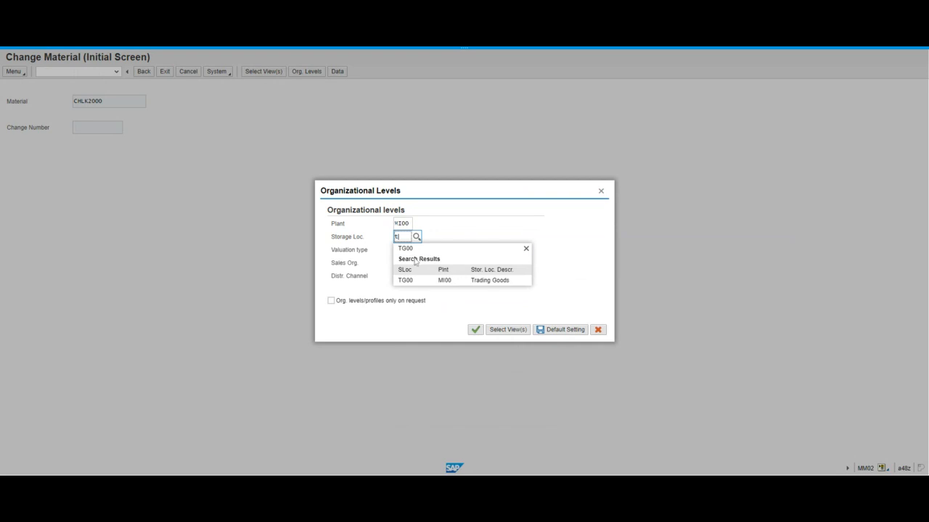
click(404, 279)
Set the sales organization to UE00 and the distribution channel to WH, and confirm the organizational levels
click(402, 265)
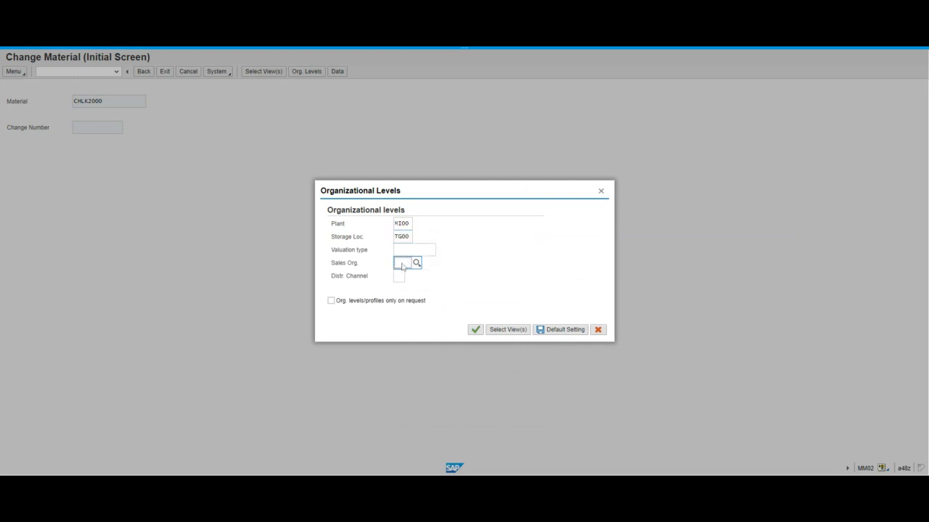
text(m)
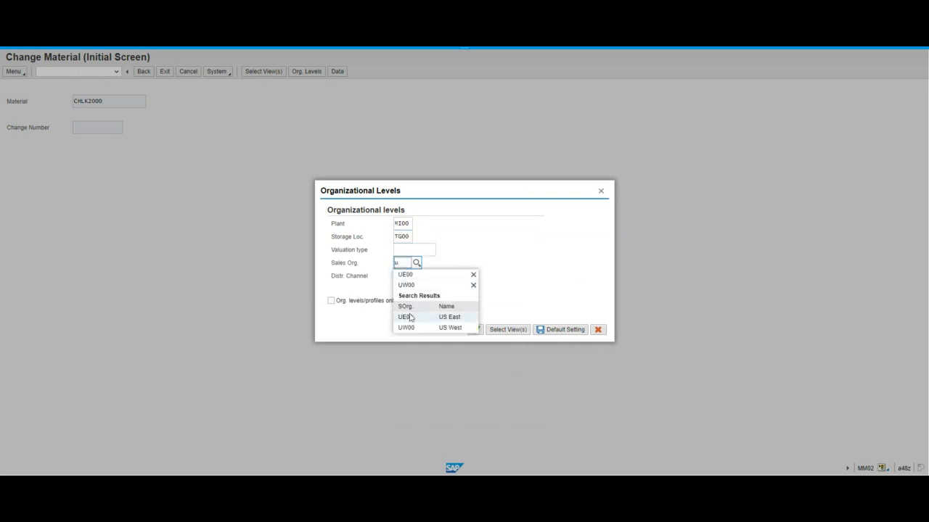
click(409, 319)
click(399, 277)
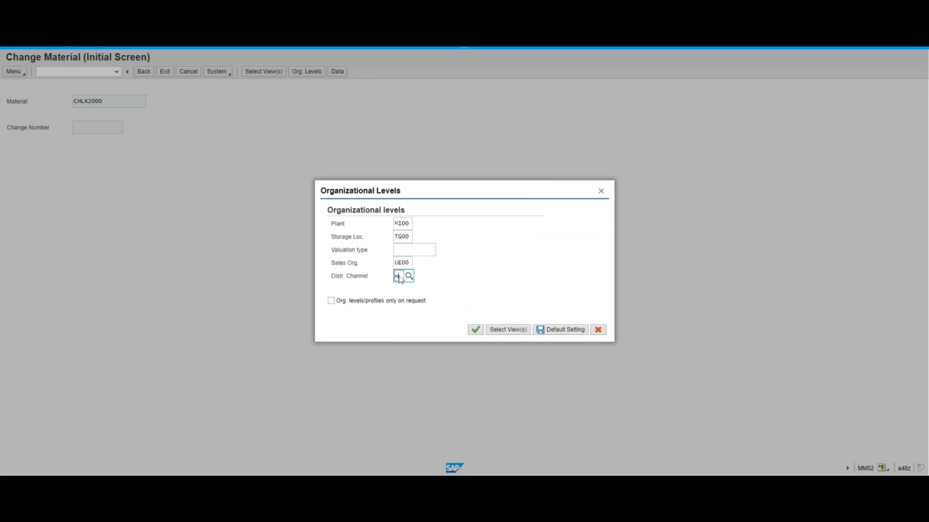
text(w)
click(410, 319)
click(475, 330)
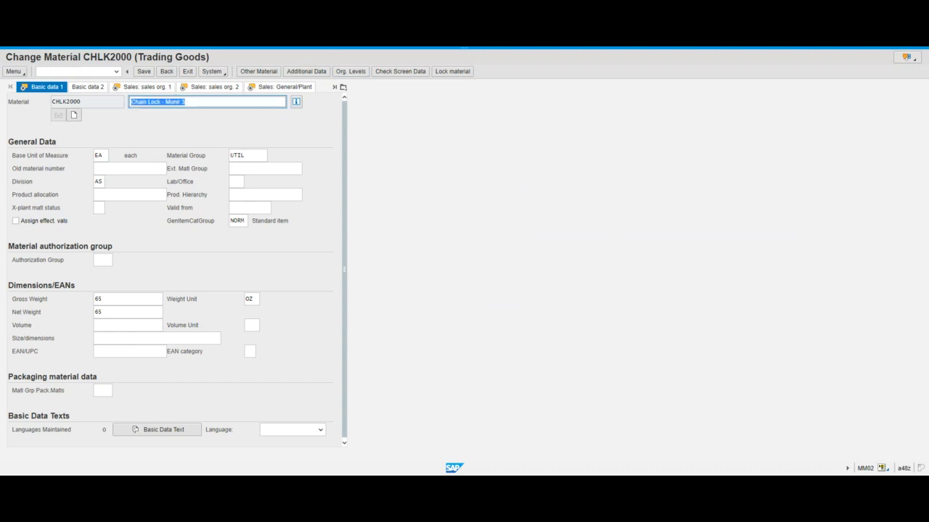
Review the Basic Data and Sales Org. 1 views of CHLK2000, including the delivering plant
click(186, 102)
click(100, 89)
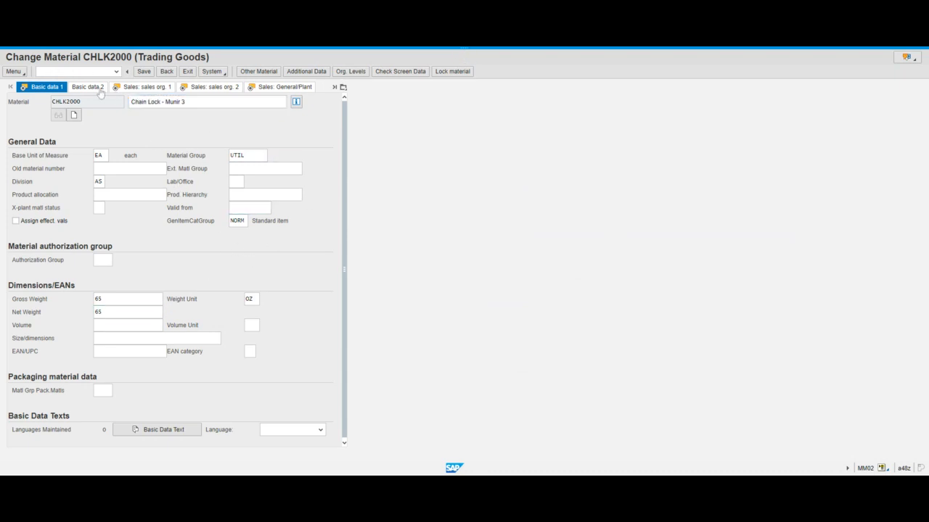
click(144, 88)
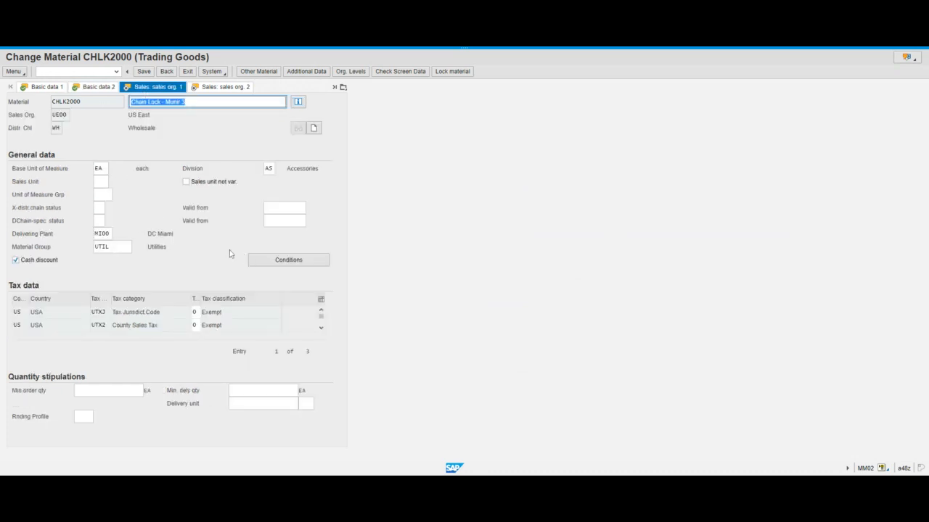
click(106, 233)
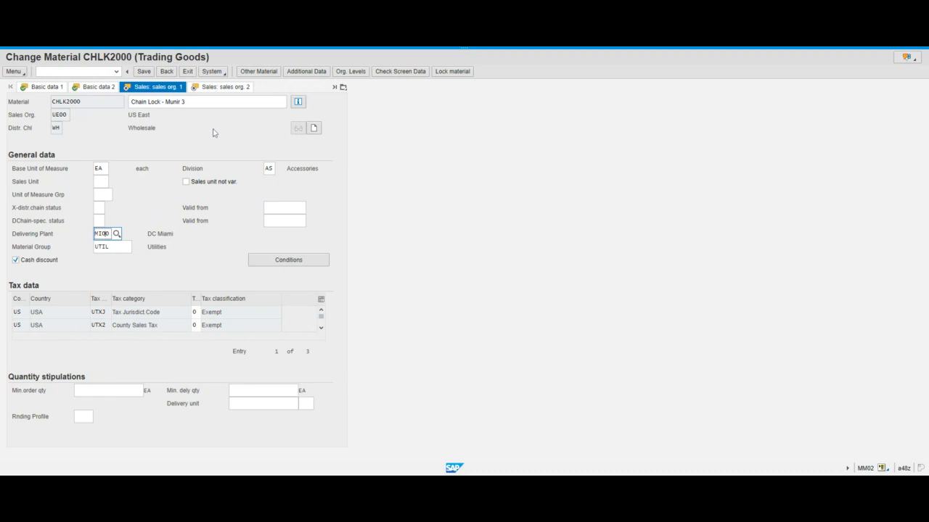
drag(857, 468, 878, 470)
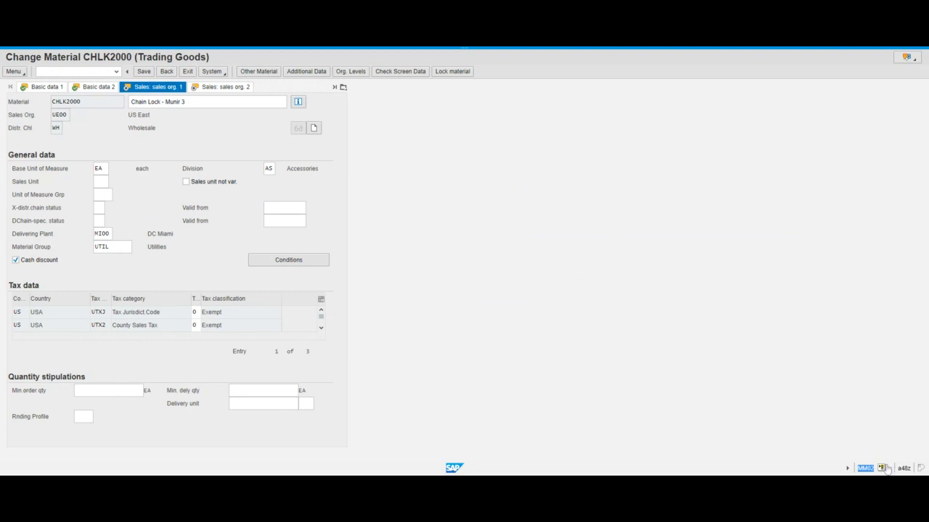
click(334, 48)
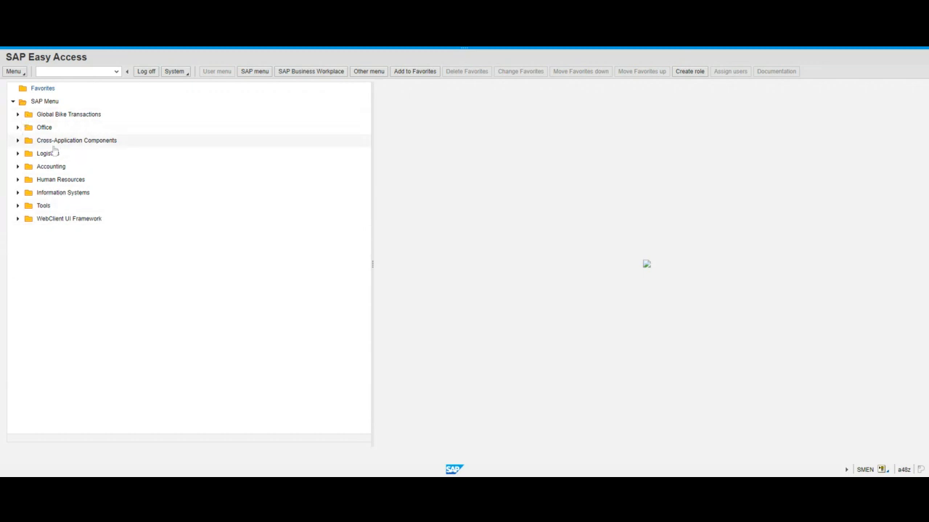
Start the MMH1 Trading Goods transaction from the Create (Special) folder under Logistics, Materials Management, Material Master, Material
click(17, 154)
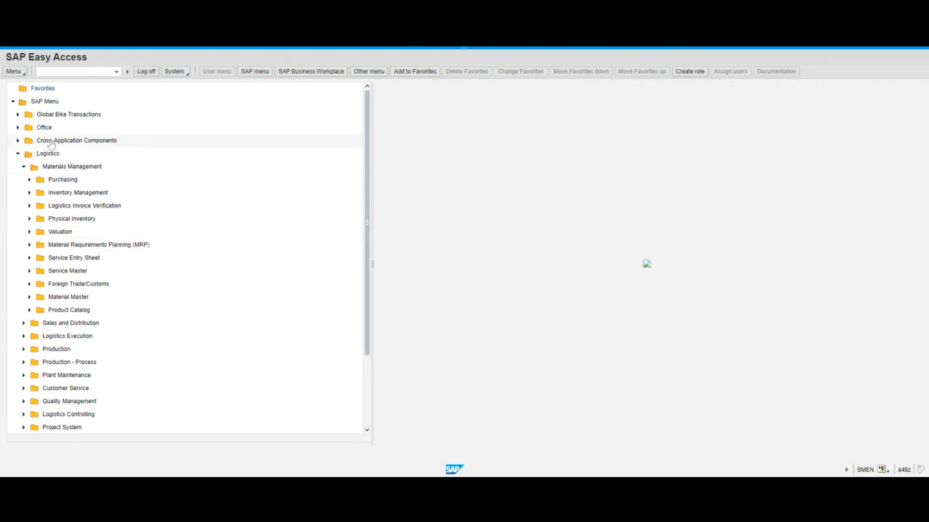
click(29, 297)
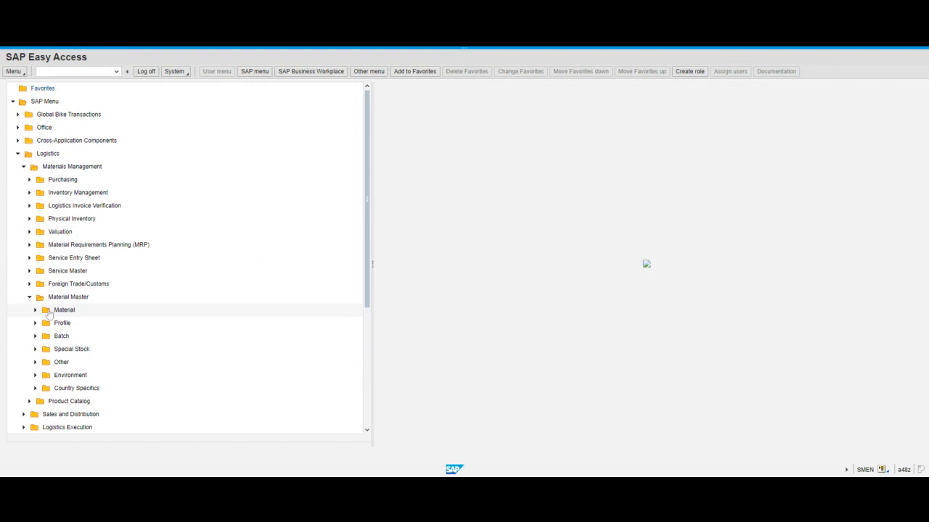
click(35, 310)
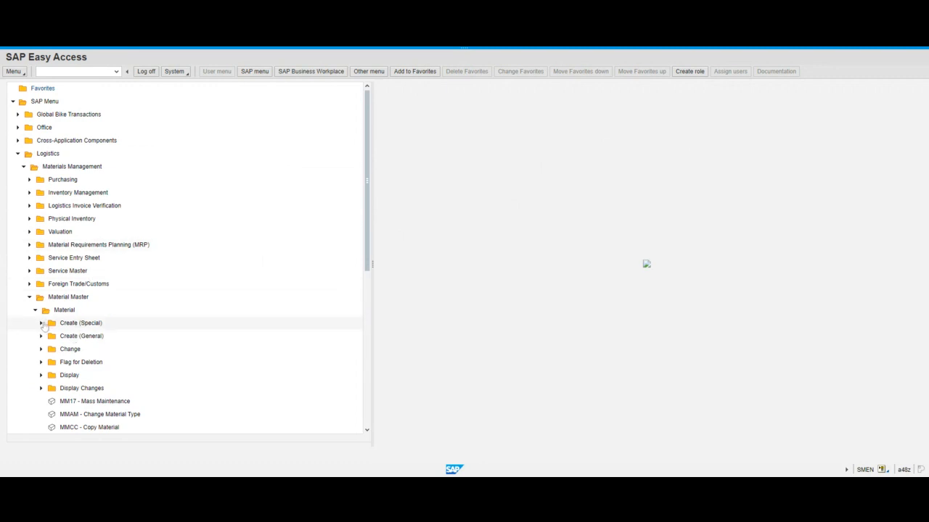
click(41, 324)
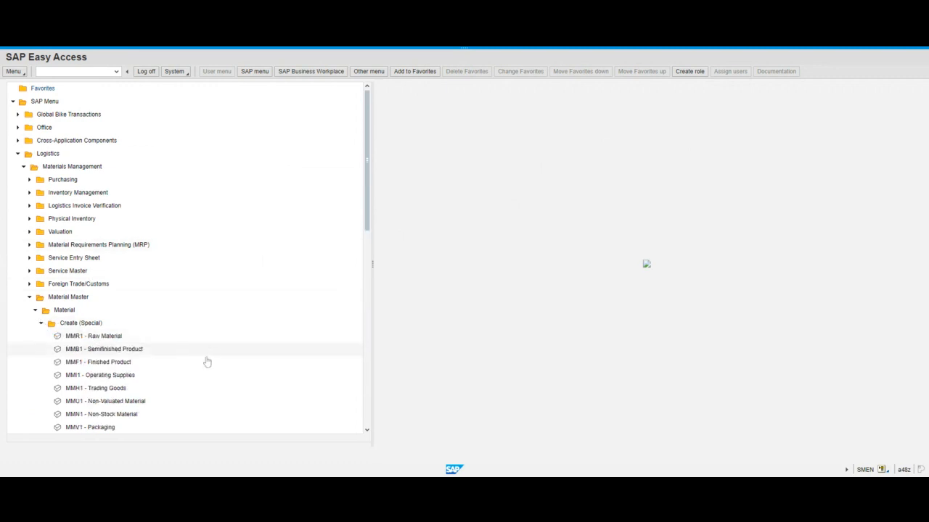
click(98, 390)
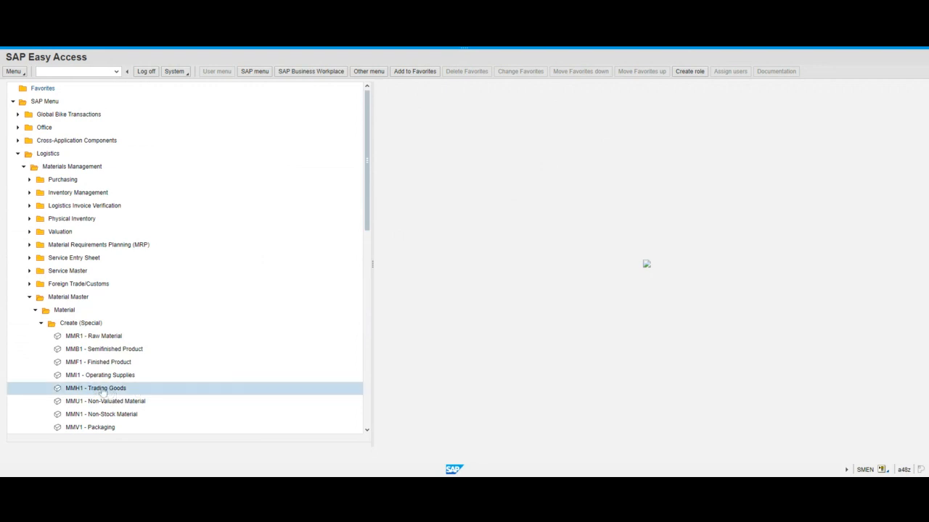
double_click(102, 390)
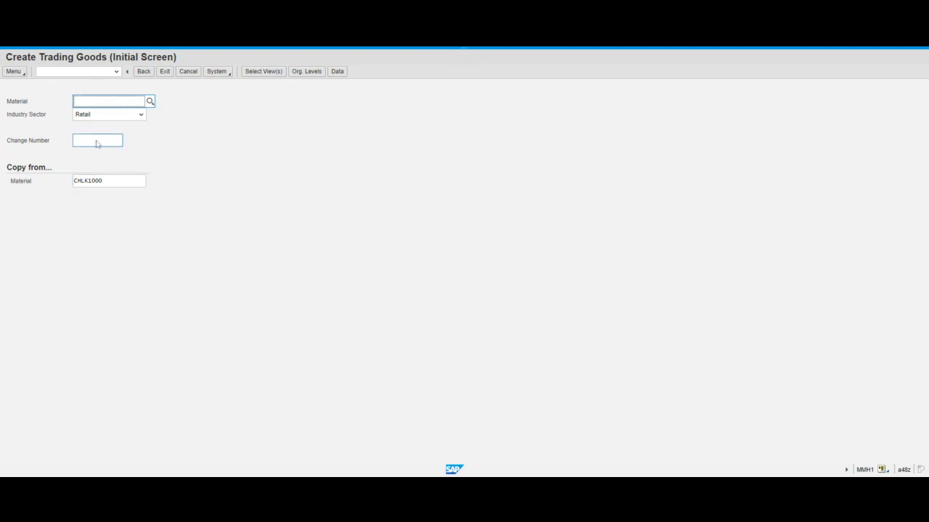
Enter CHLK2000 as both the material and the copy-from material, keeping the Retail industry sector
text(chlk)
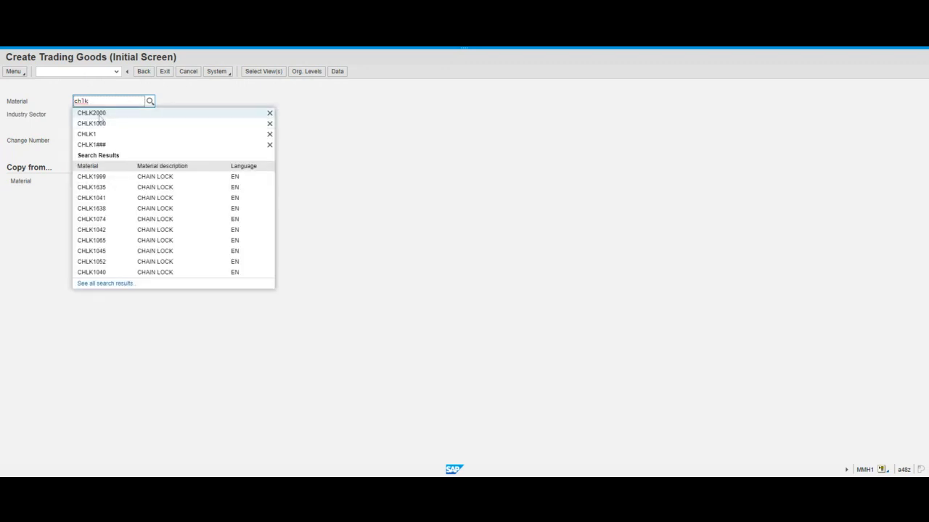
click(99, 114)
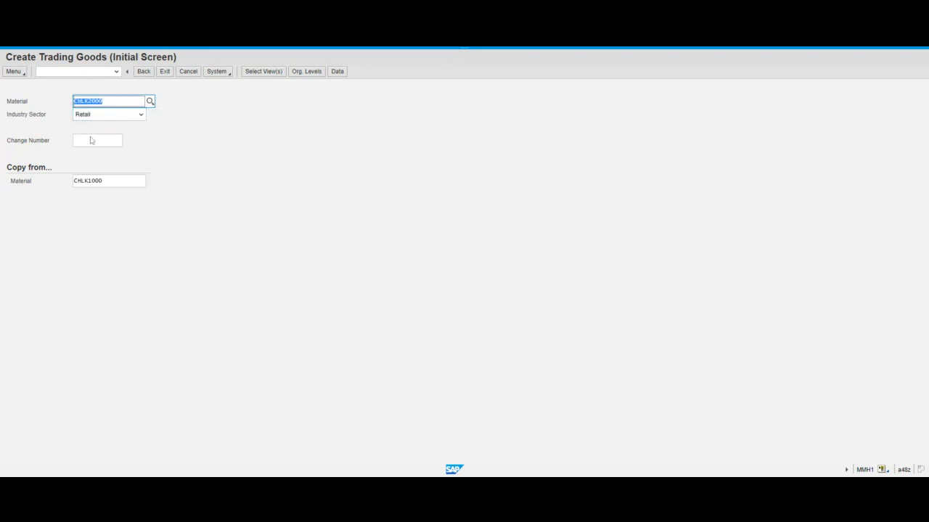
drag(101, 102, 98, 101)
key(Delete)
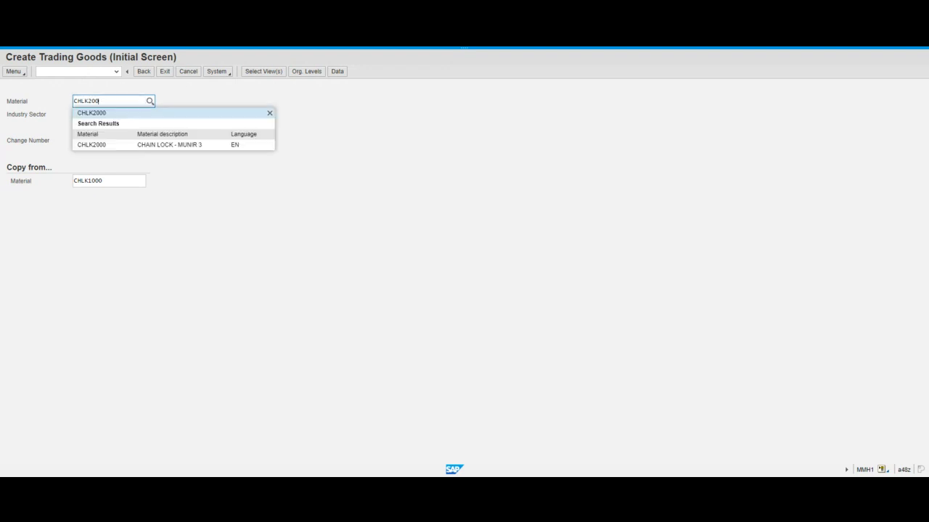
drag(100, 101, 57, 97)
key(ctrl+c)
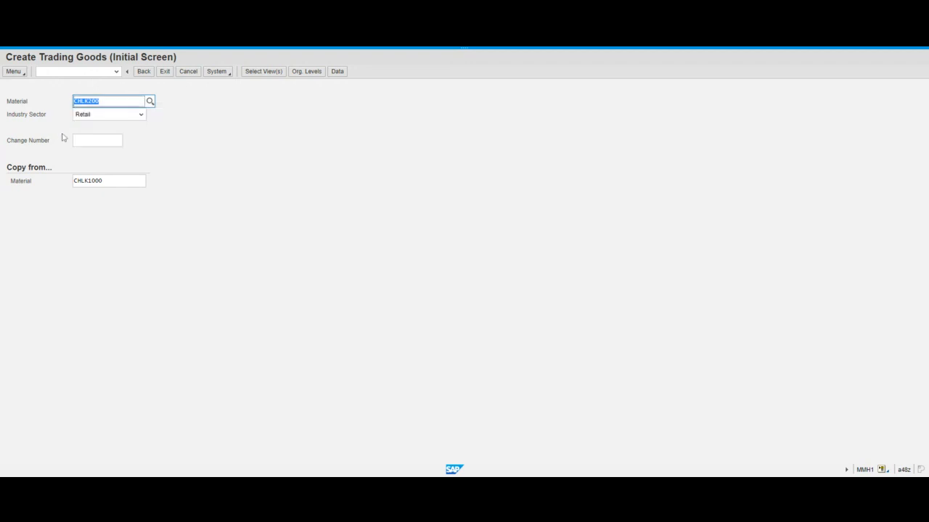
click(106, 181)
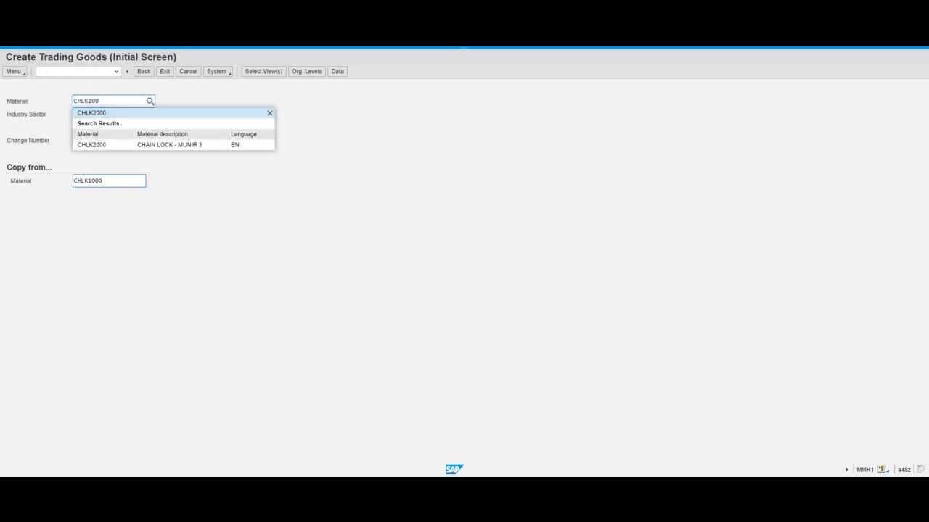
click(88, 180)
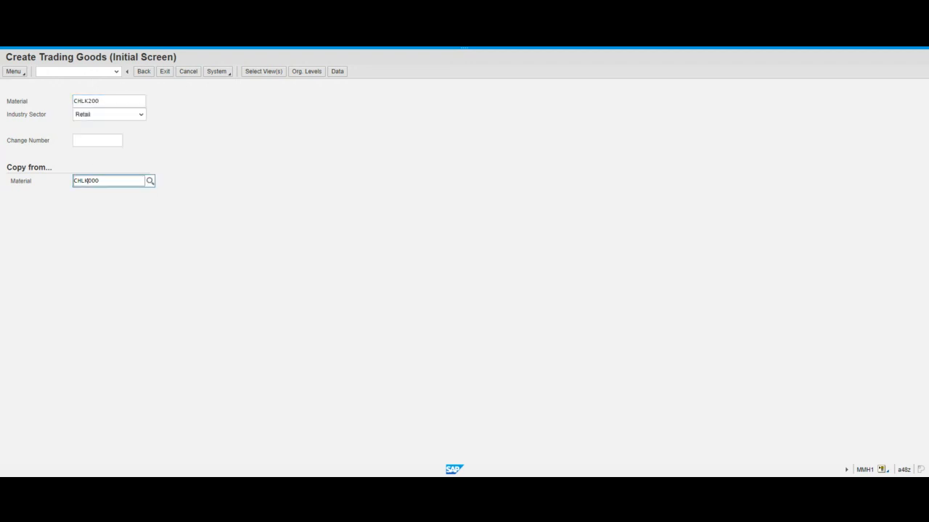
text(2)
key(Return)
click(109, 180)
click(99, 101)
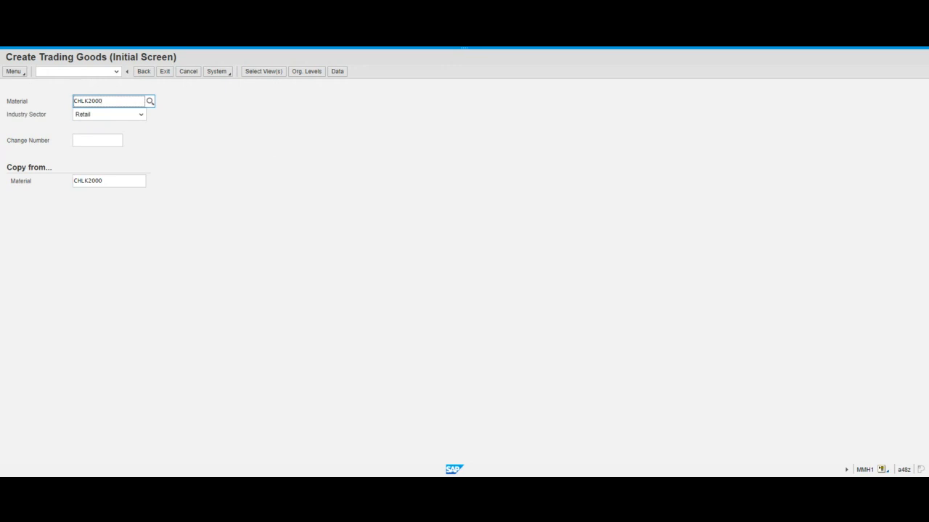
key(Return)
key(Tab)
key(Tab)
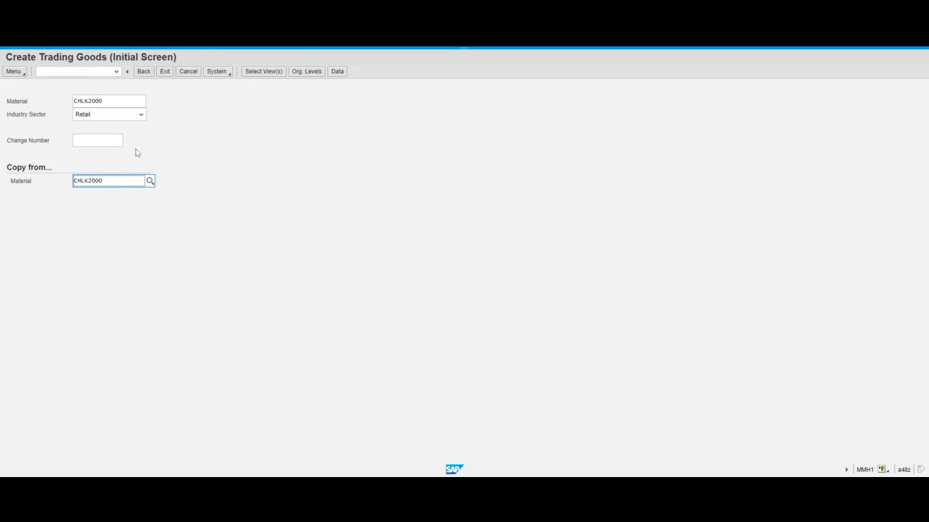
Open the view selection, select Sales Org. Data 1, Sales Org. Data 2 and Sales General/Plant Data, and confirm it
key(Return)
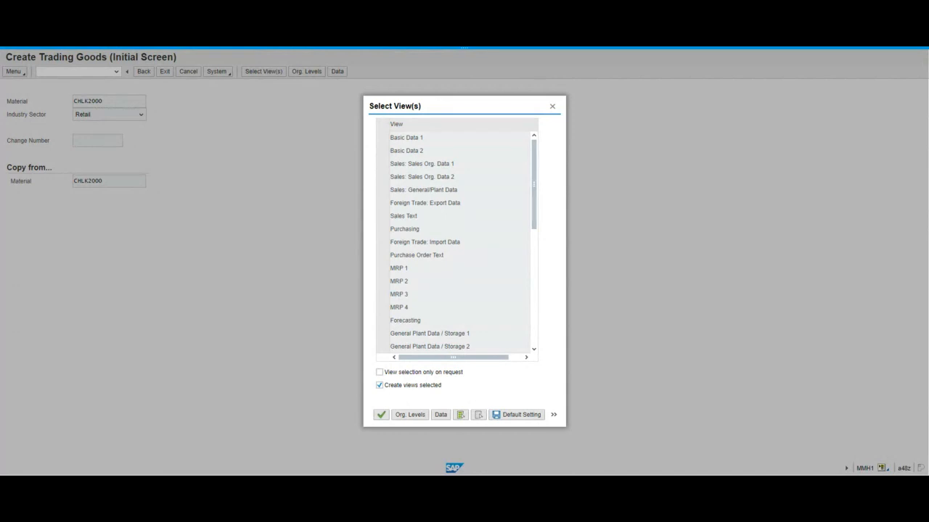
click(382, 164)
click(382, 176)
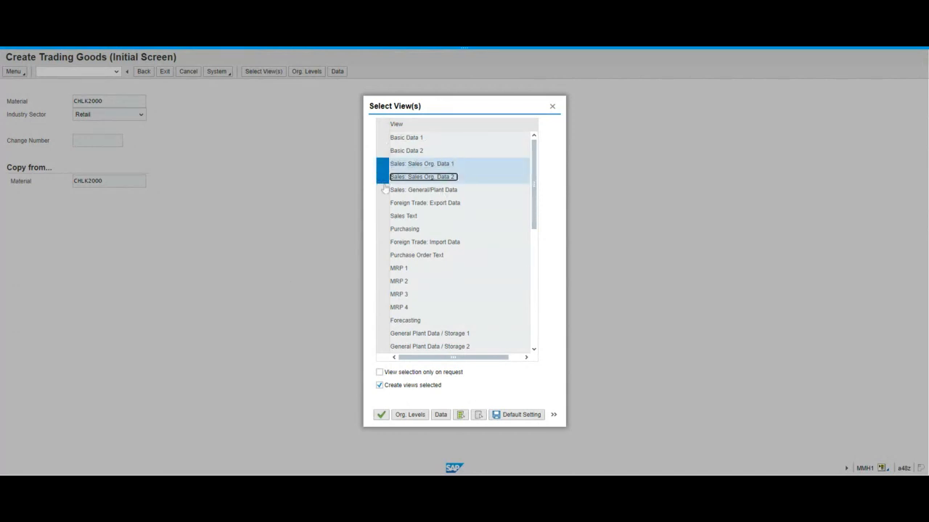
click(382, 189)
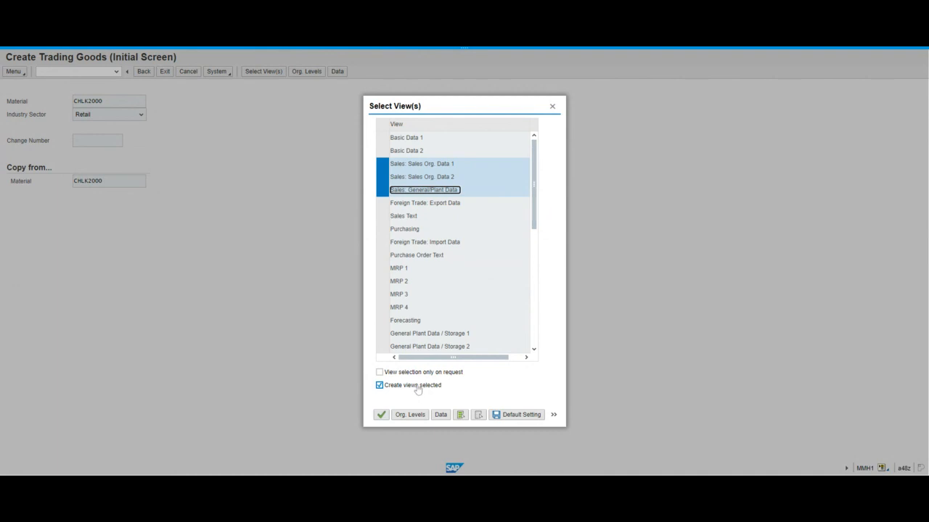
click(383, 416)
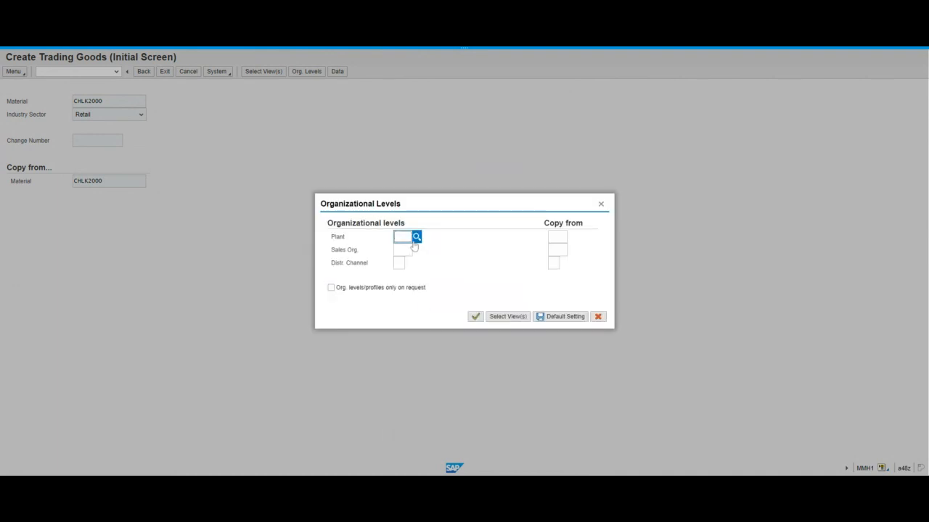
Set the plant to SD00 and its copy-from plant to MI00
text(m)
click(407, 281)
key(BackSpace)
text(sd)
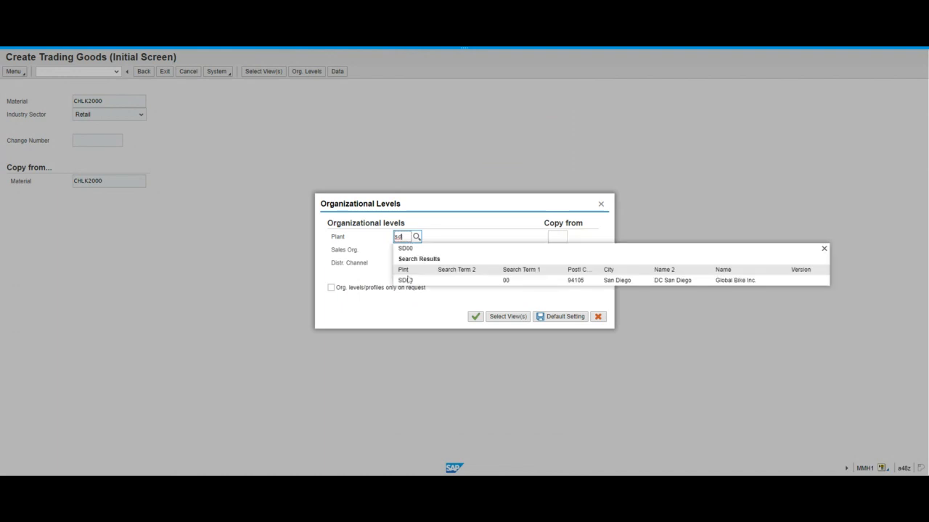
click(408, 280)
click(557, 238)
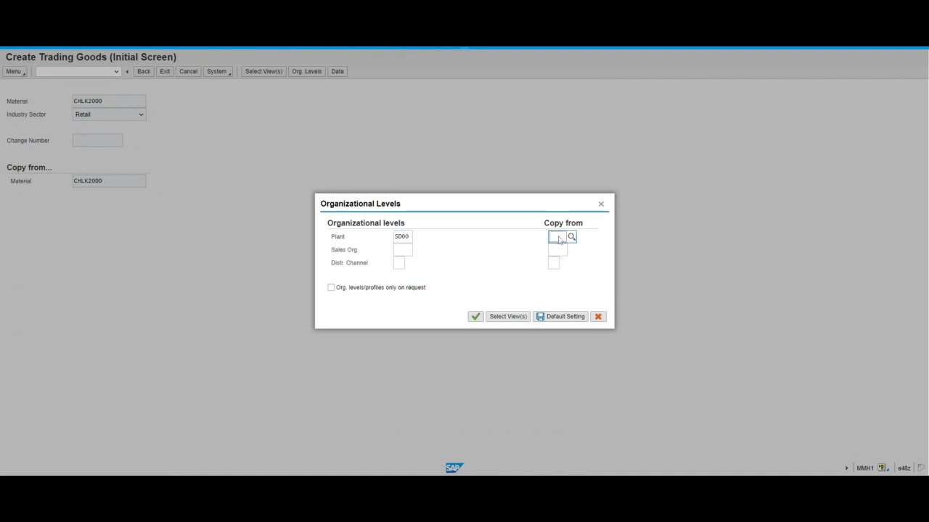
text(mi)
click(531, 280)
Set the sales organization to UW00 and its copy-from sales organization to UE00
click(398, 251)
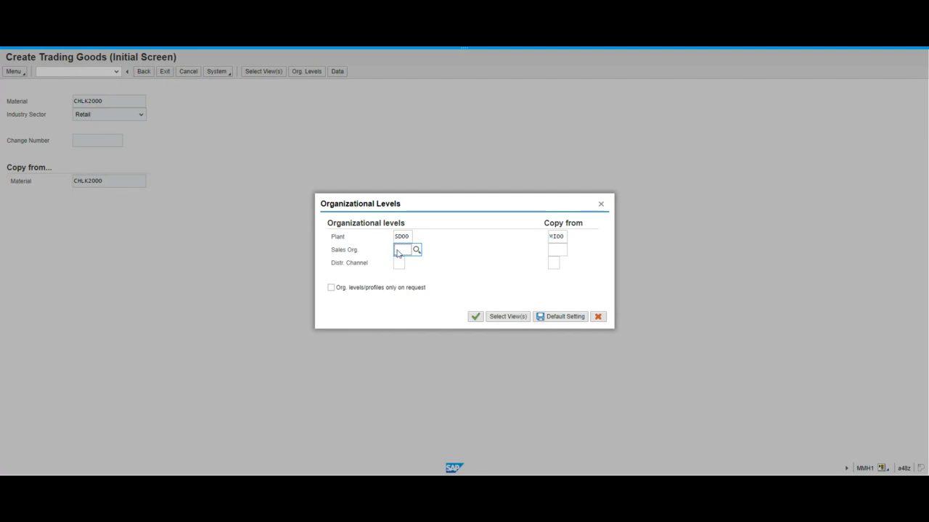
text(UW)
click(409, 293)
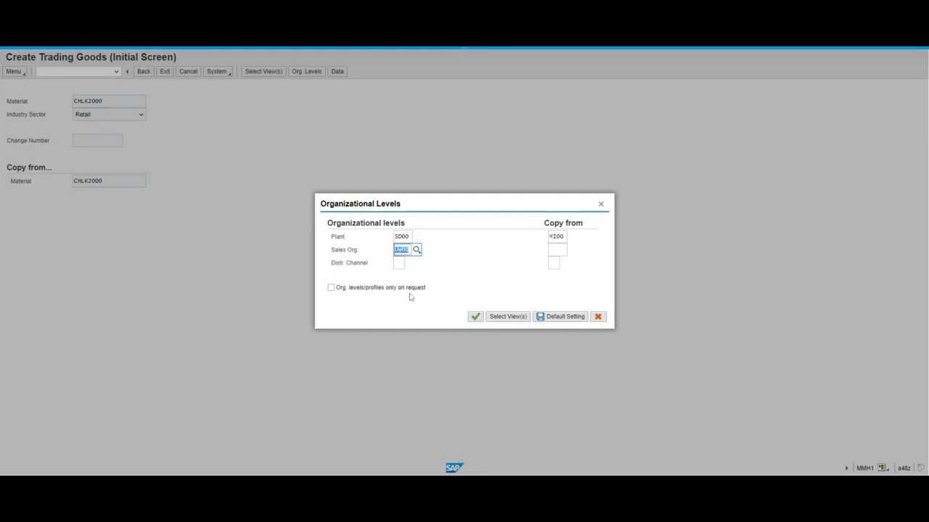
click(563, 250)
text(U)
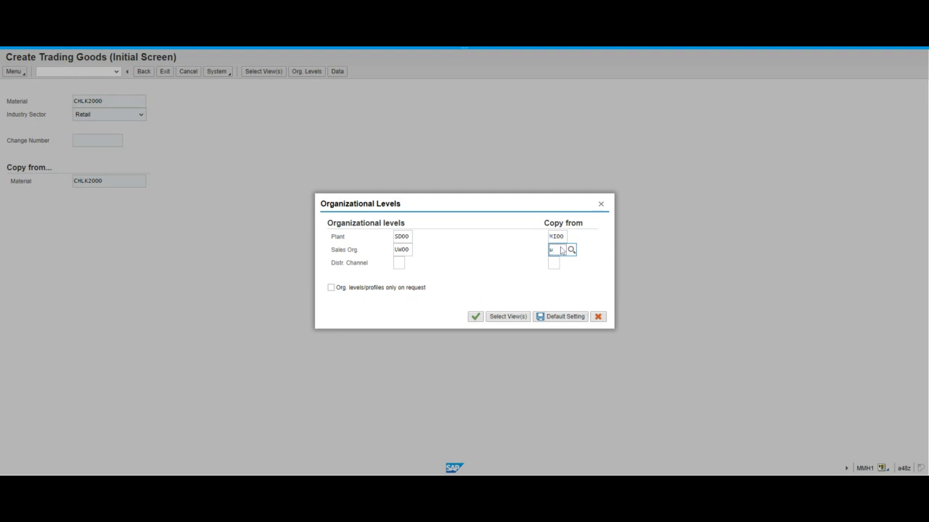
text(W)
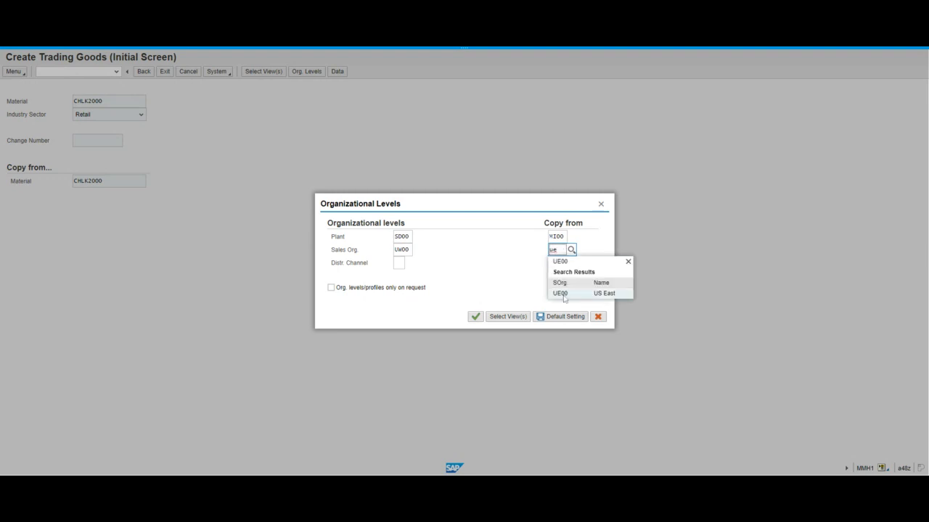
click(563, 293)
Set the distribution channel and its copy-from channel to WH (Wholesale), and confirm the organizational levels
click(398, 264)
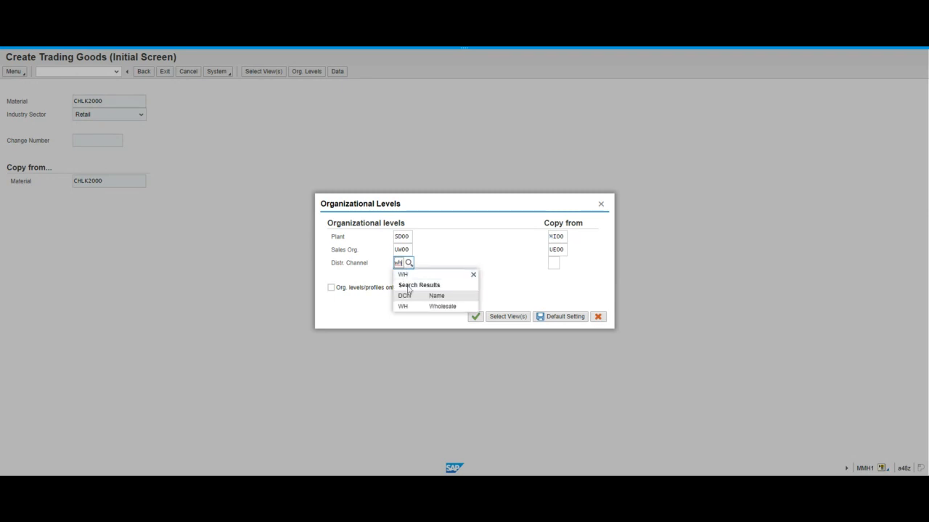
click(410, 309)
click(553, 266)
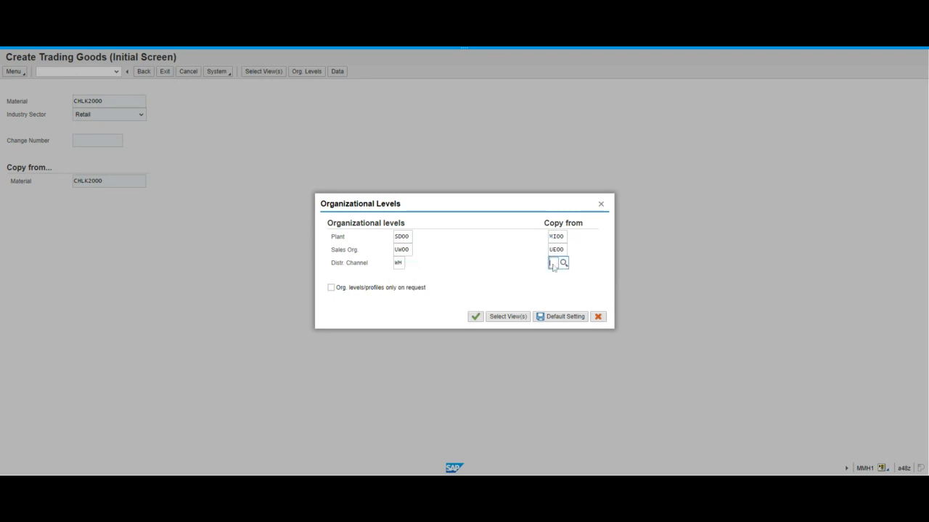
text(WH)
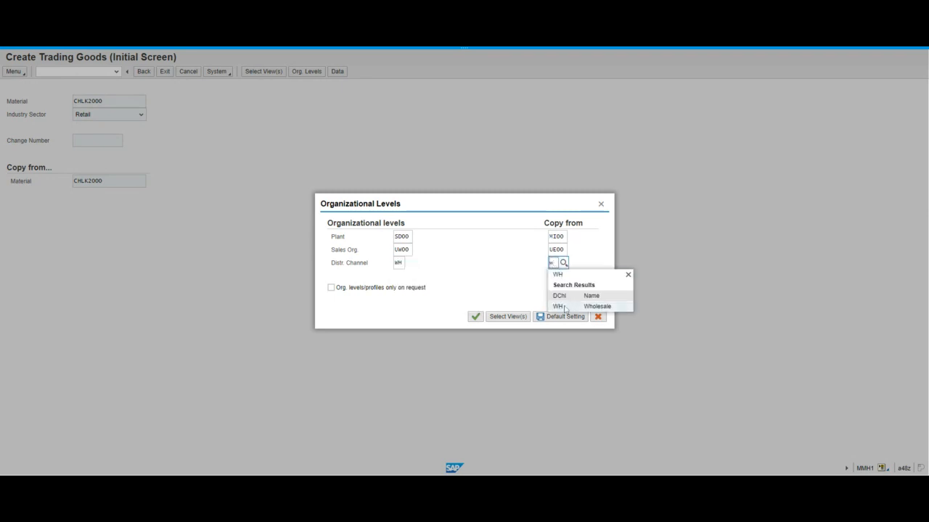
click(566, 307)
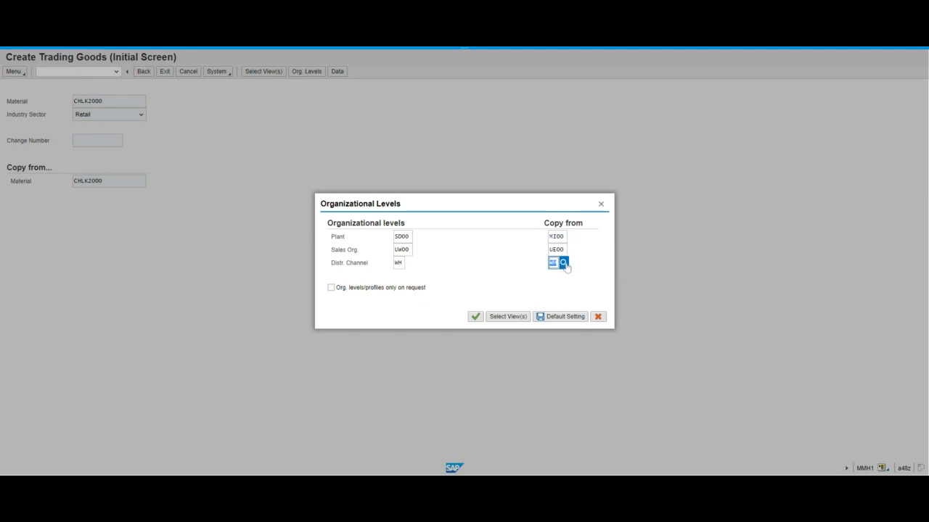
click(564, 264)
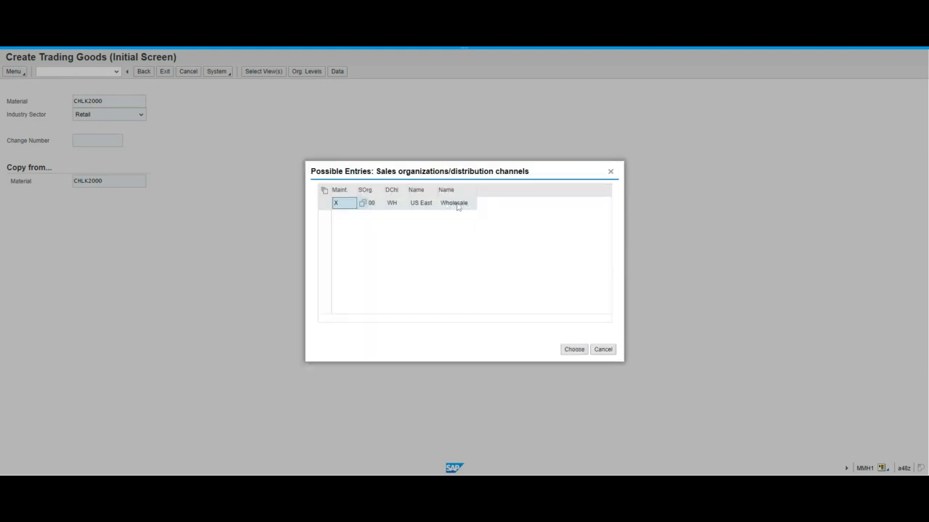
click(612, 173)
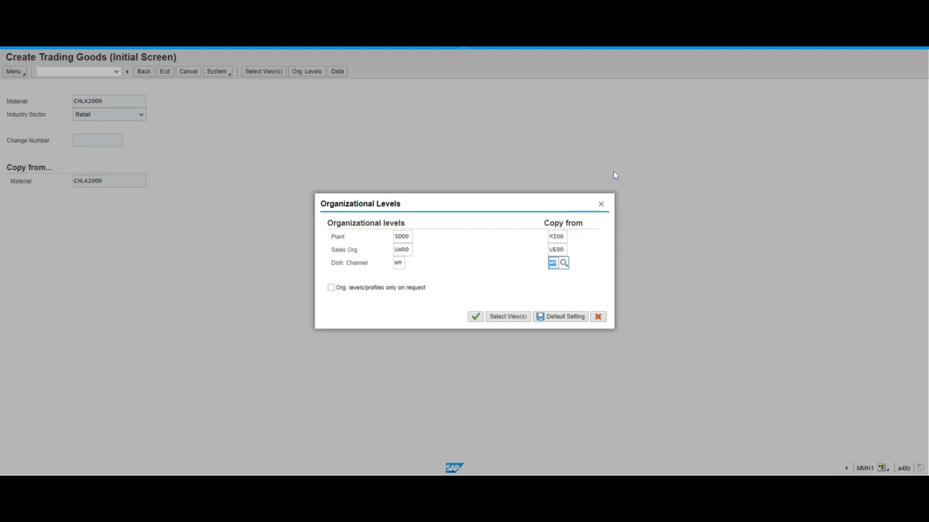
click(476, 317)
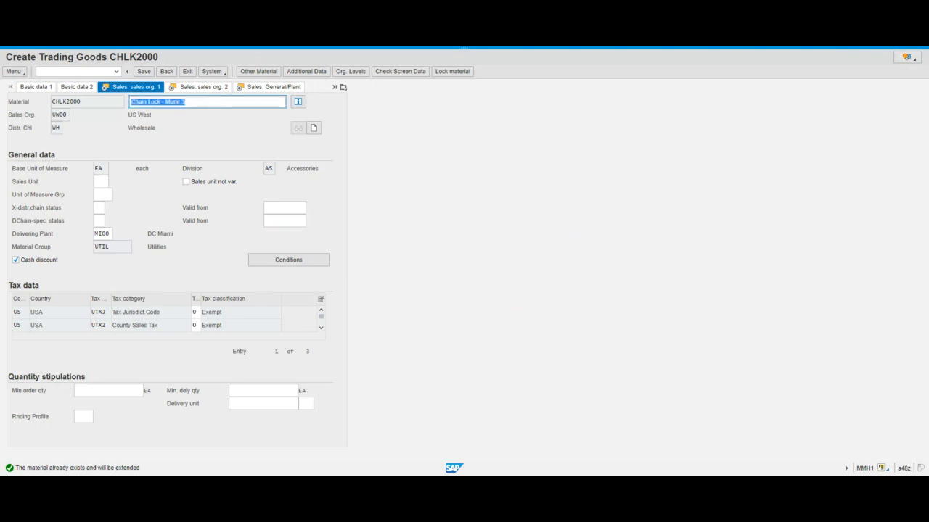
View the detailed explanation of the status message about extending the material, and close it
drag(17, 468, 114, 468)
double_click(114, 467)
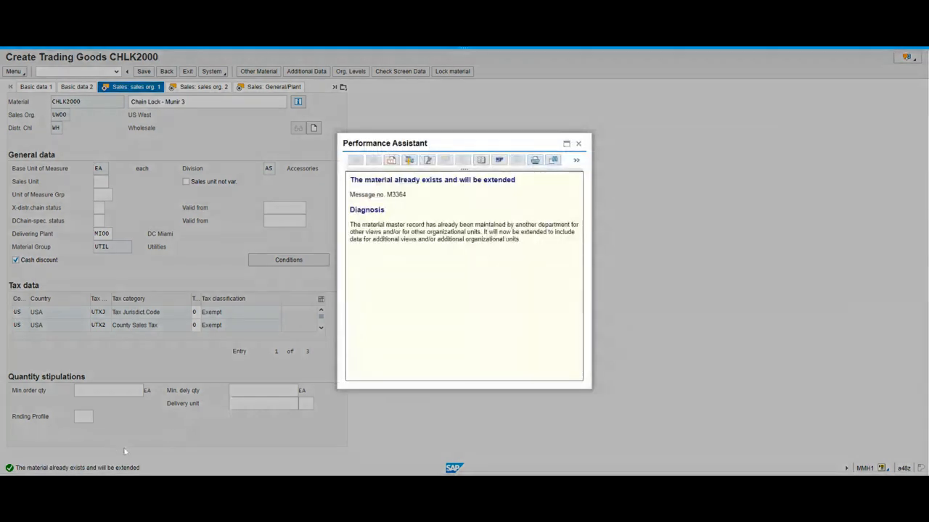
click(579, 144)
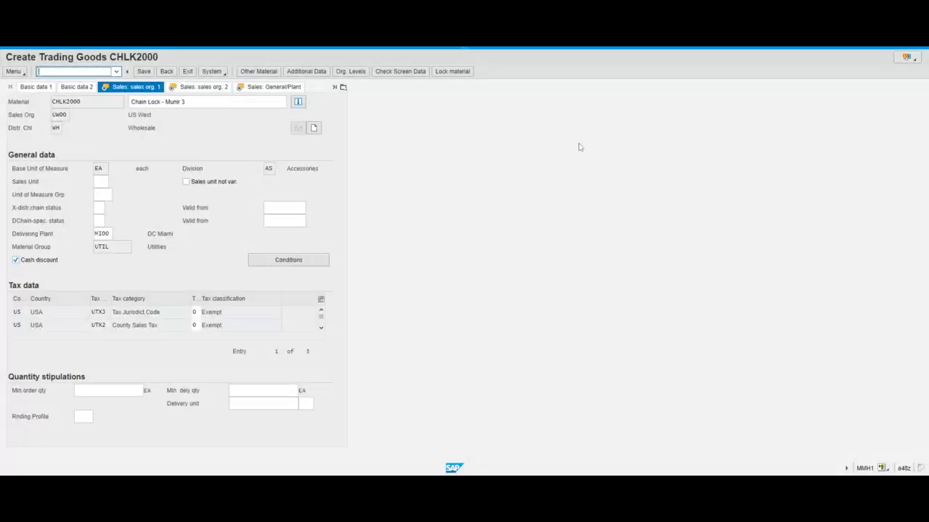
Change the delivering plant in the Sales Org. 1 data to SD00
click(105, 234)
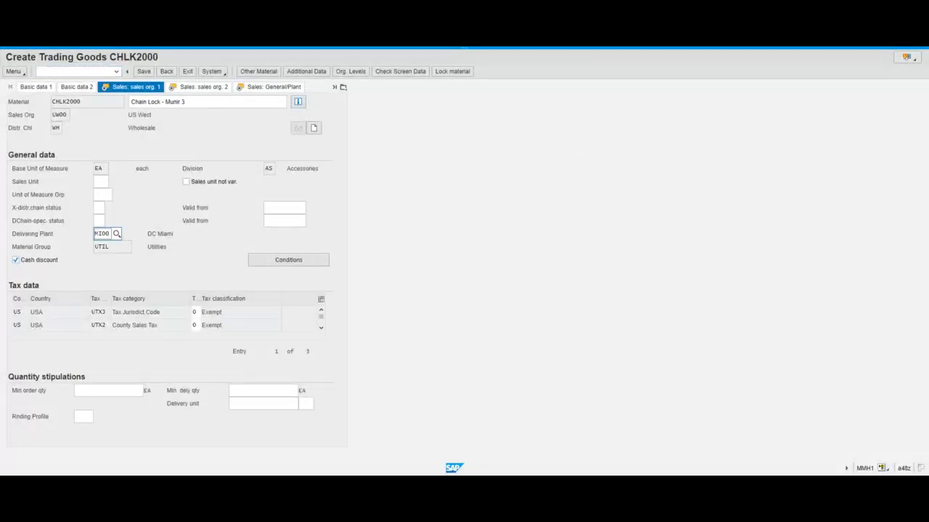
key(BackSpace)
key(BackSpace)
key(BackSpace)
key(BackSpace)
text(sd)
click(109, 279)
click(106, 234)
Create the PR00 price condition with a scale quantity of 1 EA and an amount of 65 USD, and return to the material
click(287, 263)
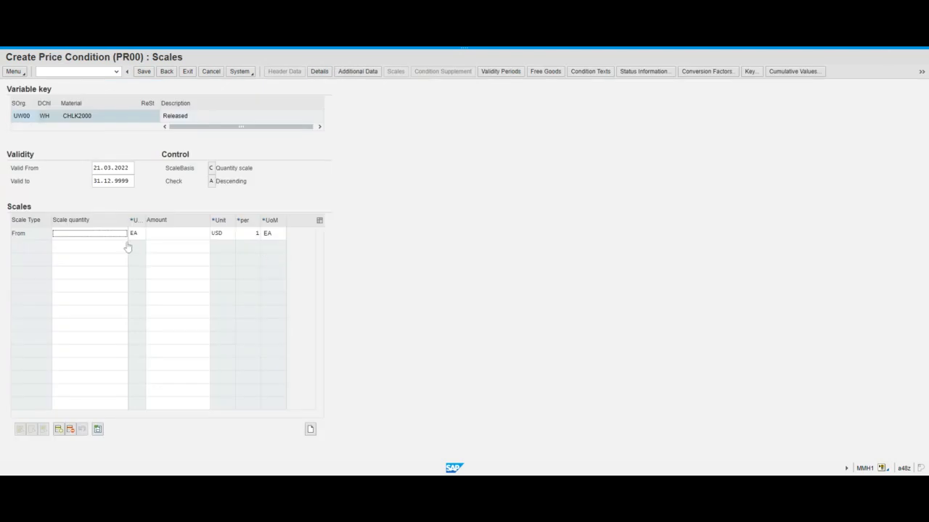
text(1)
click(172, 236)
text(65)
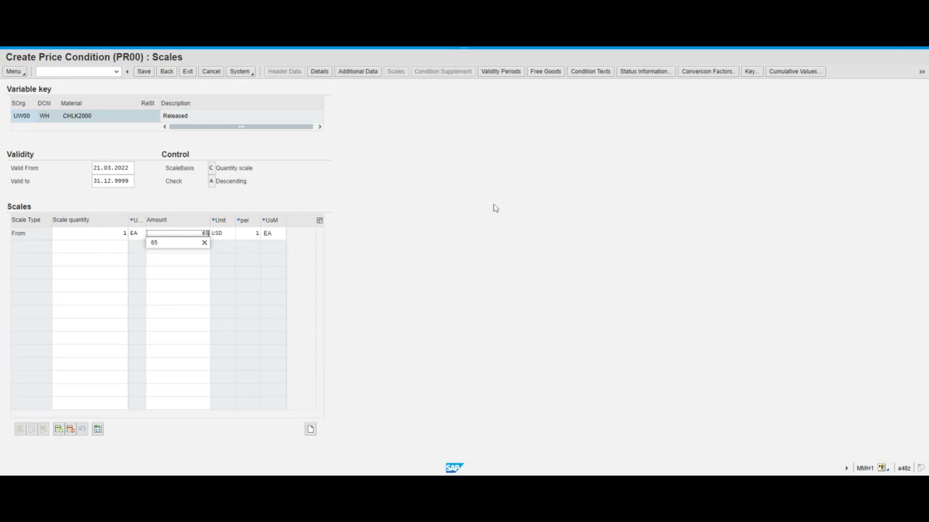
key(Return)
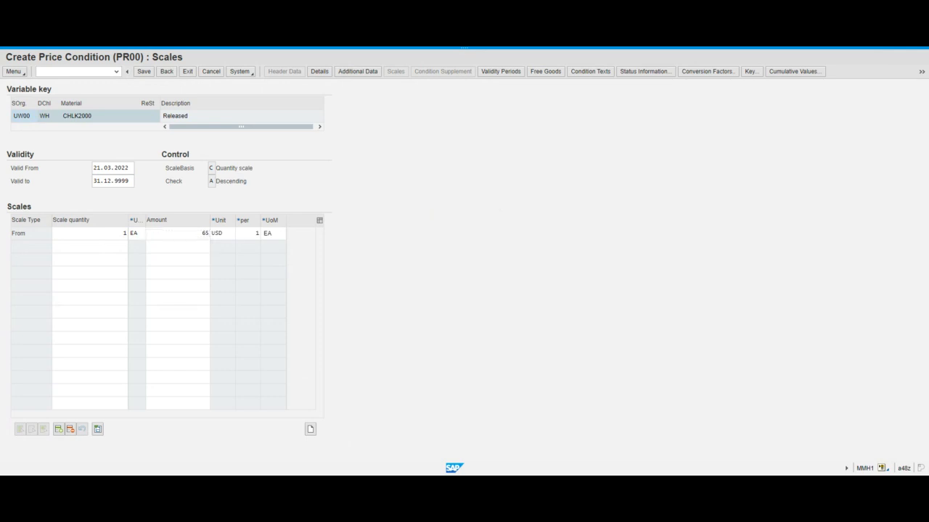
click(206, 234)
click(83, 70)
click(166, 71)
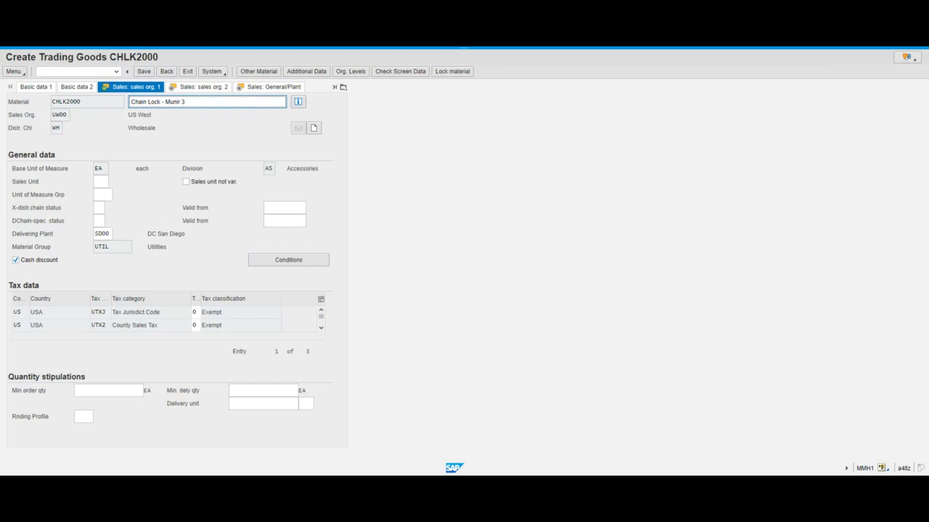
Save the extension of material CHLK2000 and return to the collapsed SAP Easy Access menu
click(143, 72)
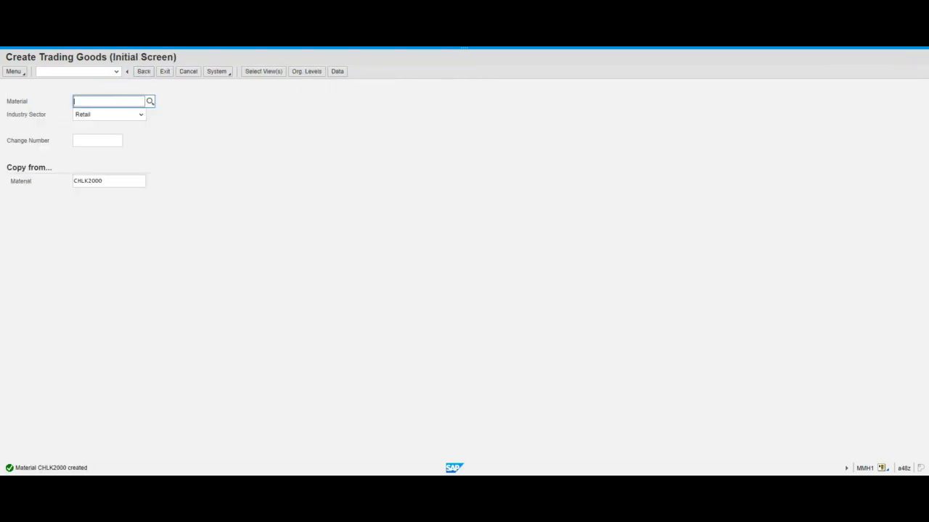
click(50, 468)
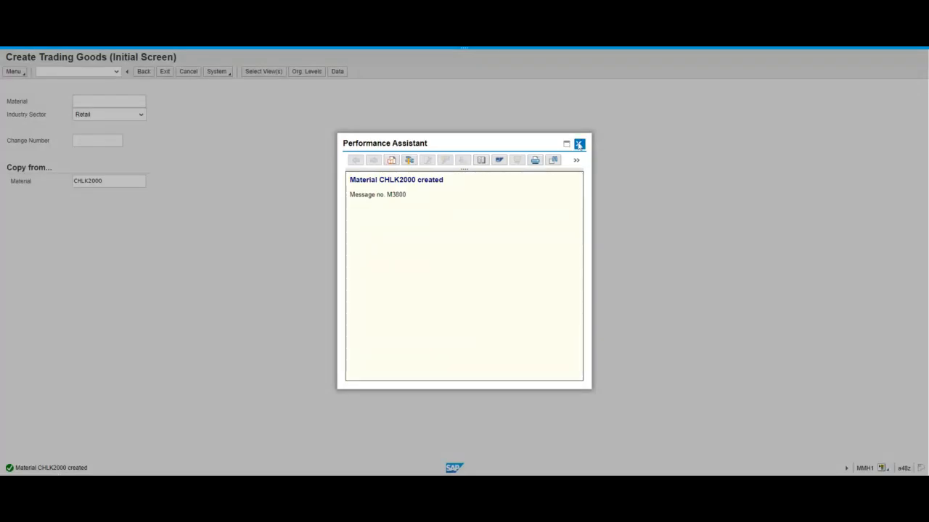
click(579, 144)
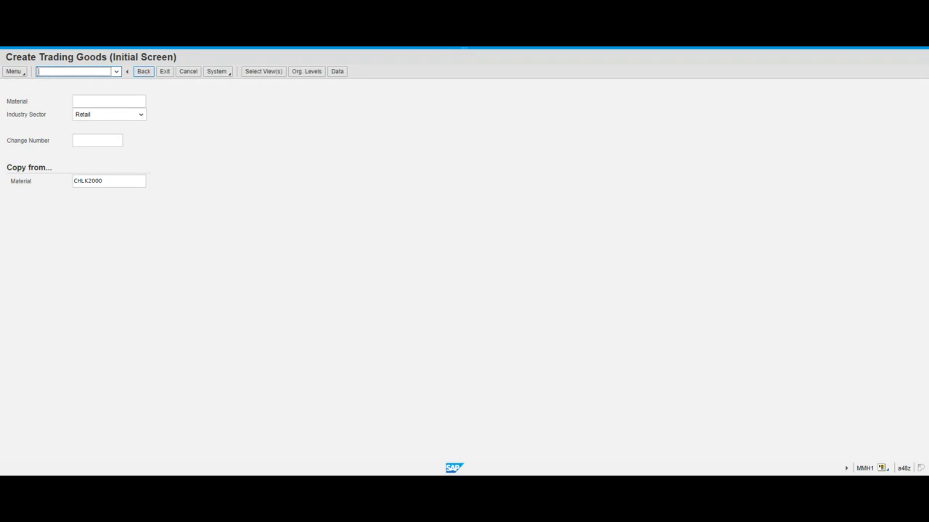
click(147, 76)
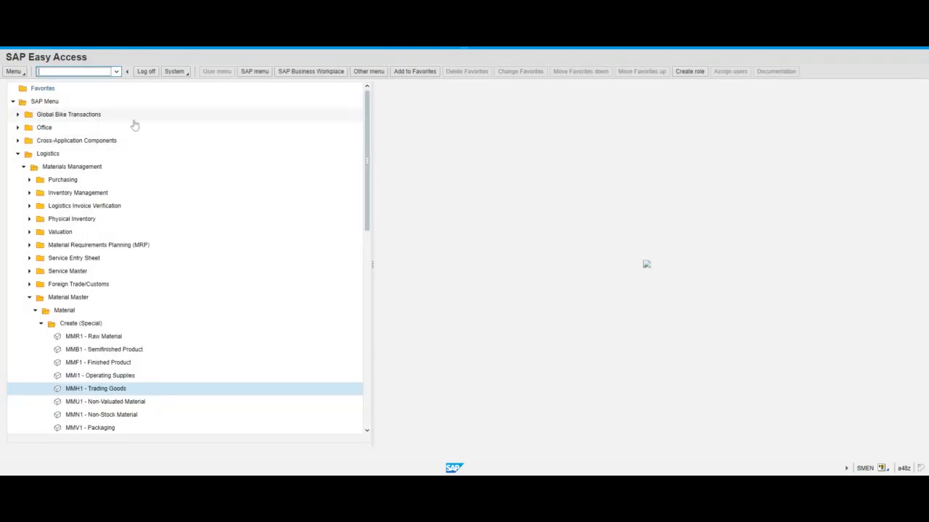
click(41, 324)
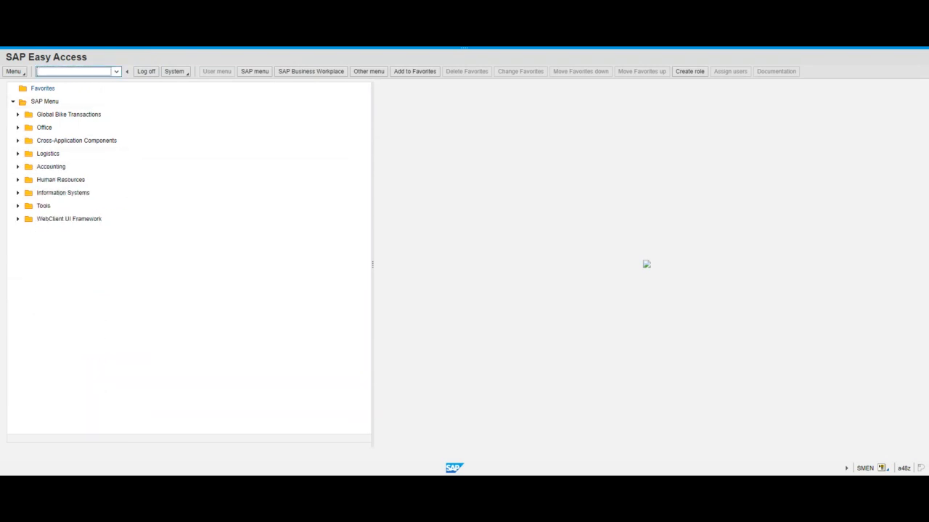
Display the stock/requirements list of material CHLK2000 in plant MI00 with transaction MD04, and exit it
text(md04)
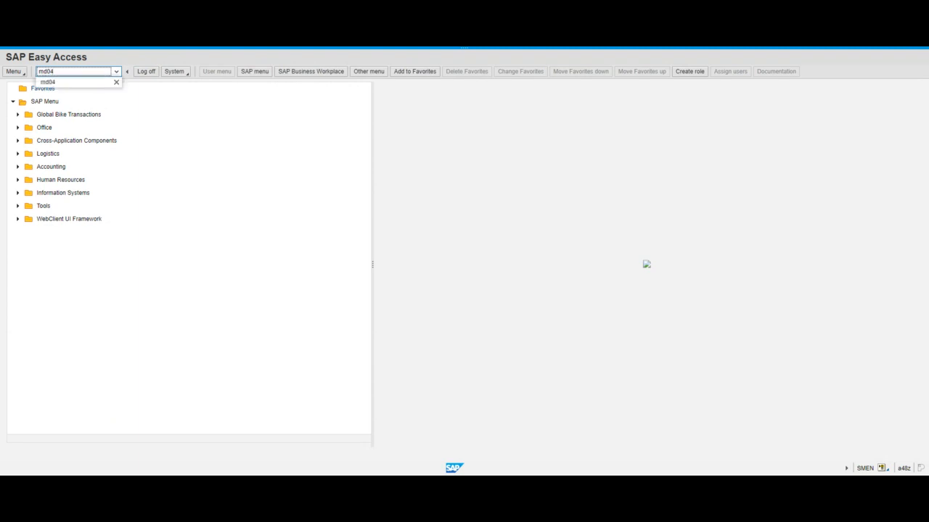
key(Return)
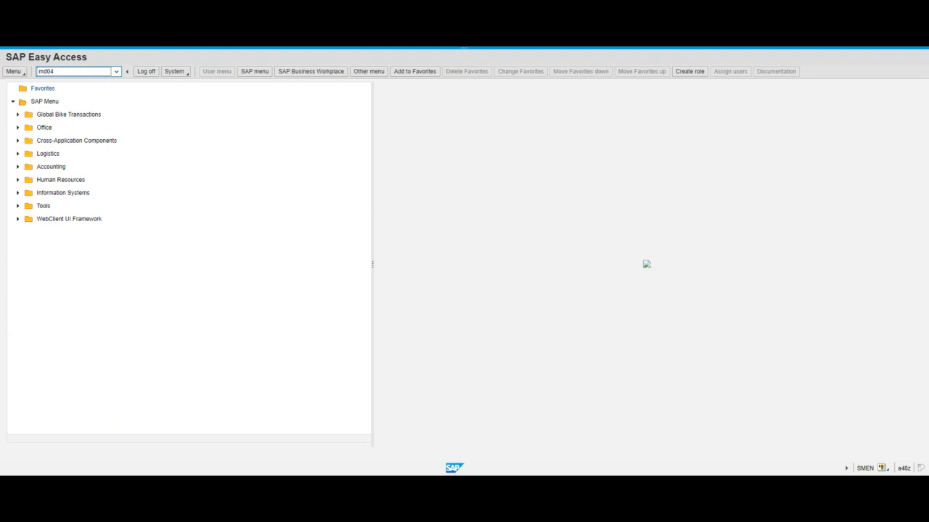
key(Return)
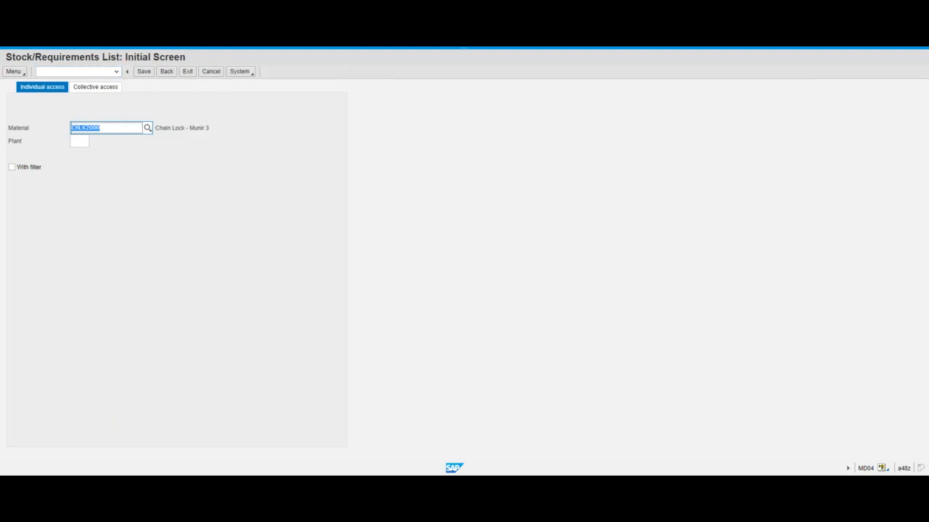
key(Tab)
text(H)
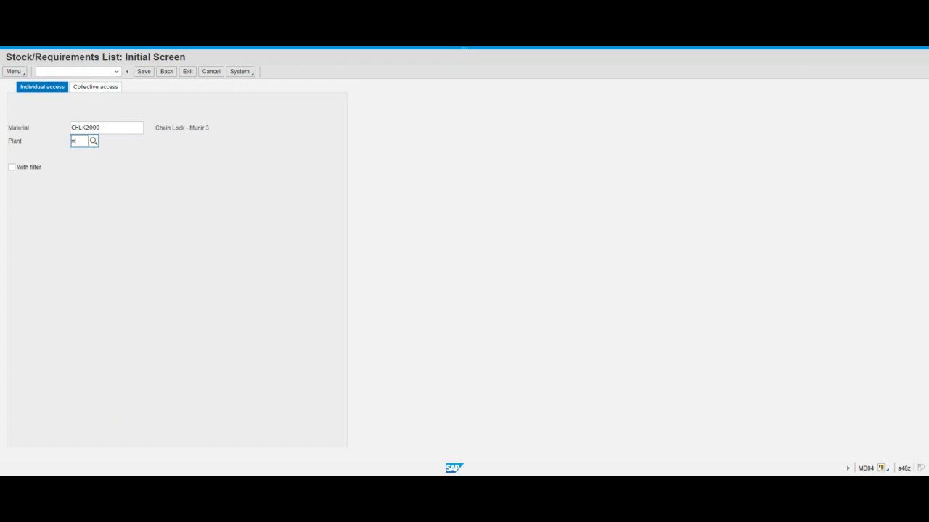
click(87, 185)
click(112, 128)
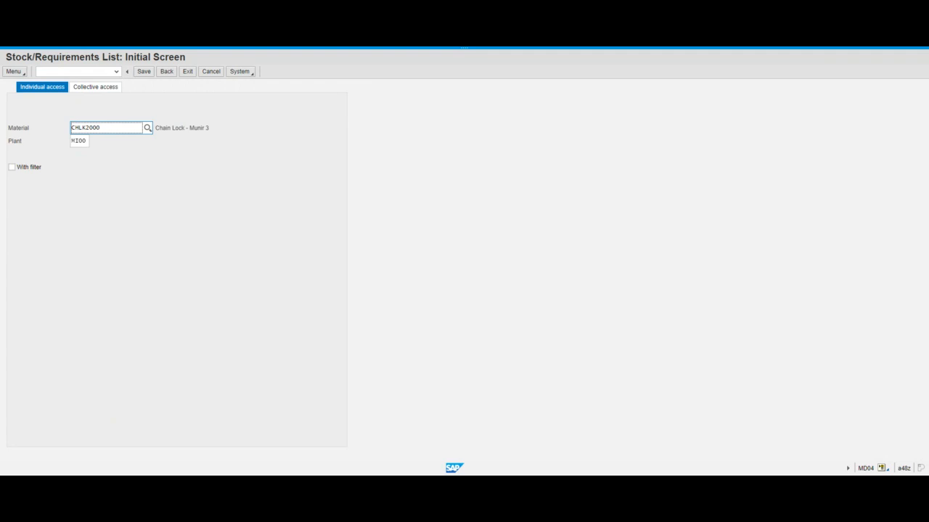
key(Return)
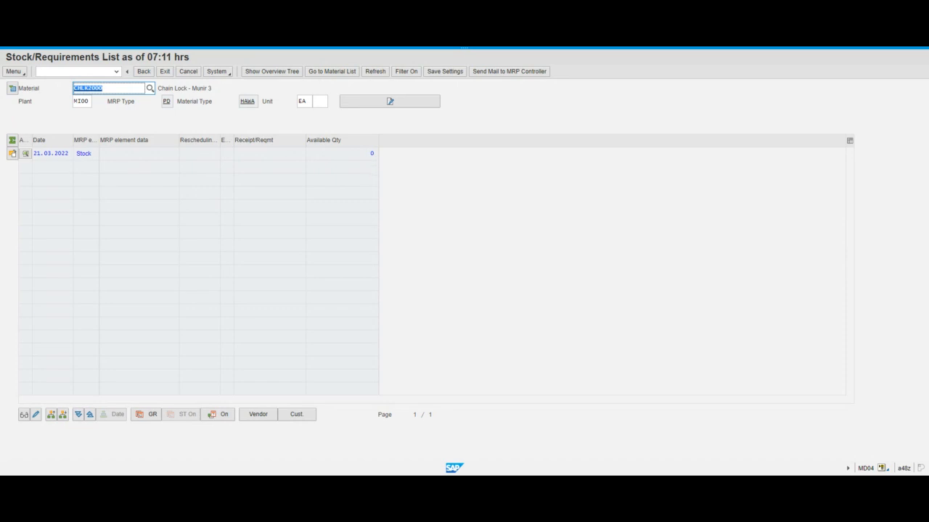
click(164, 73)
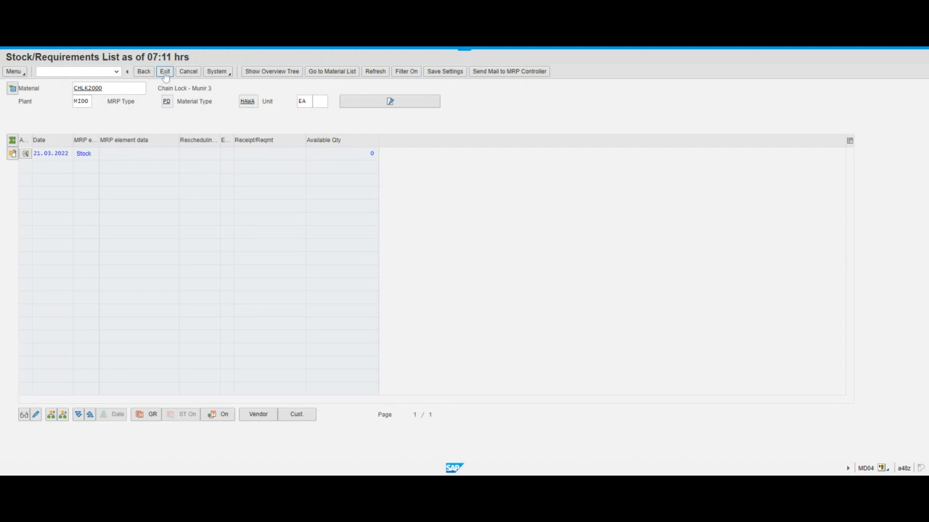